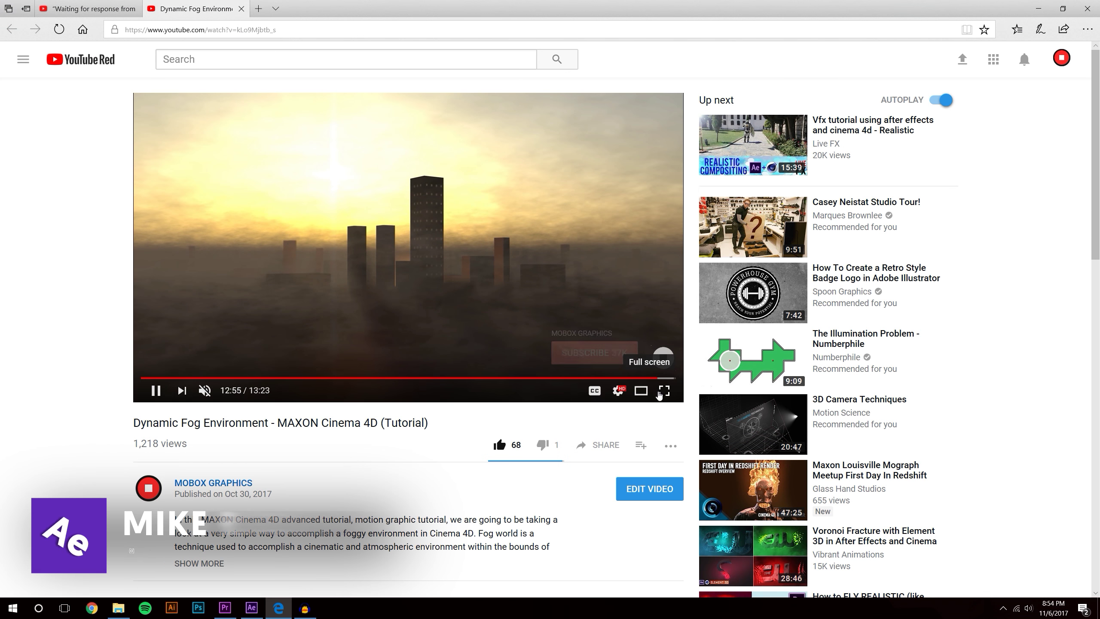
Step: Skip the fog tutorial near its end and pause on the 13:05 end screen
click(661, 391)
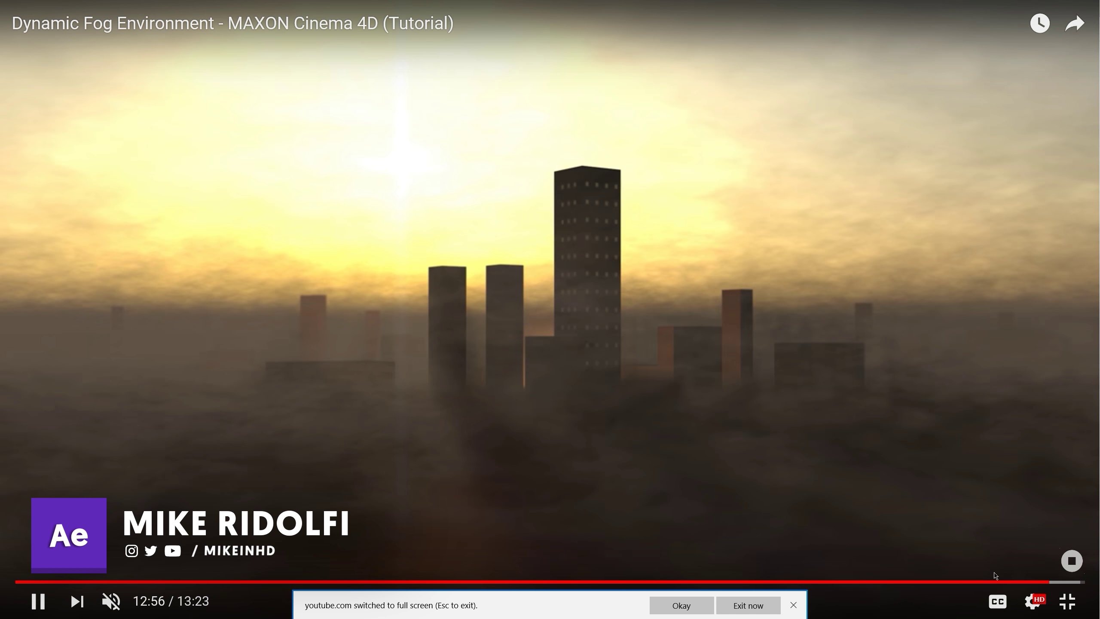
click(1073, 595)
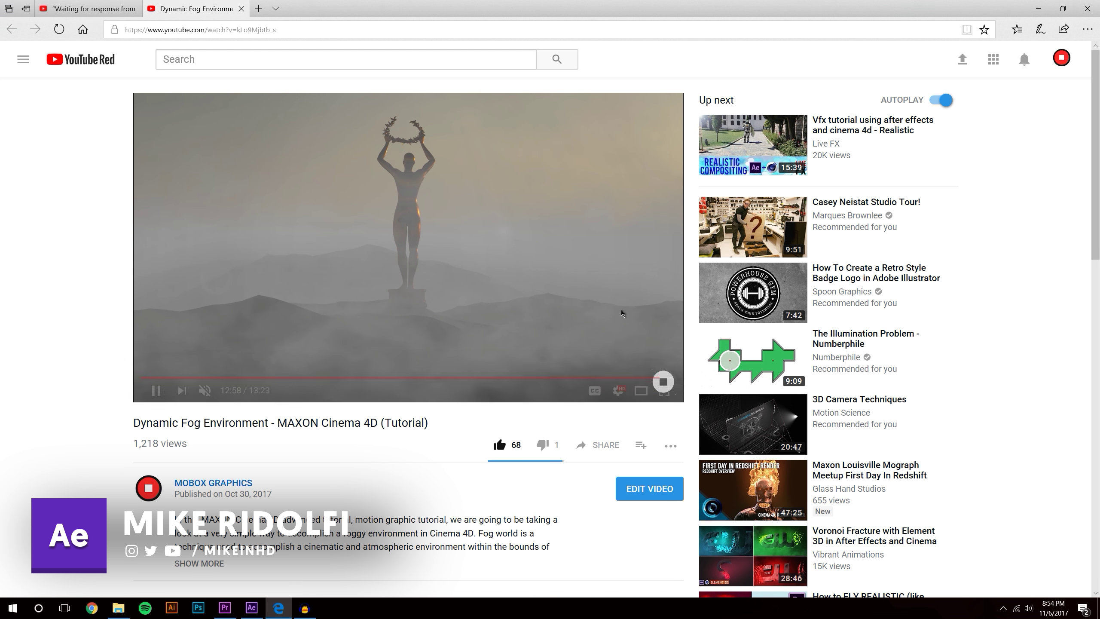
click(663, 380)
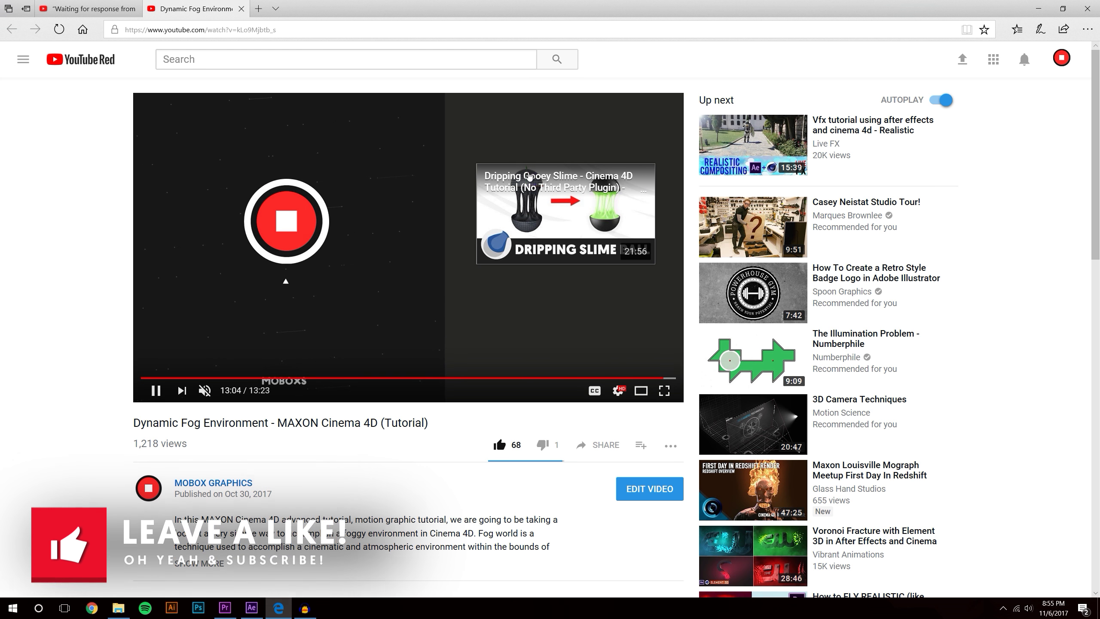
click(548, 271)
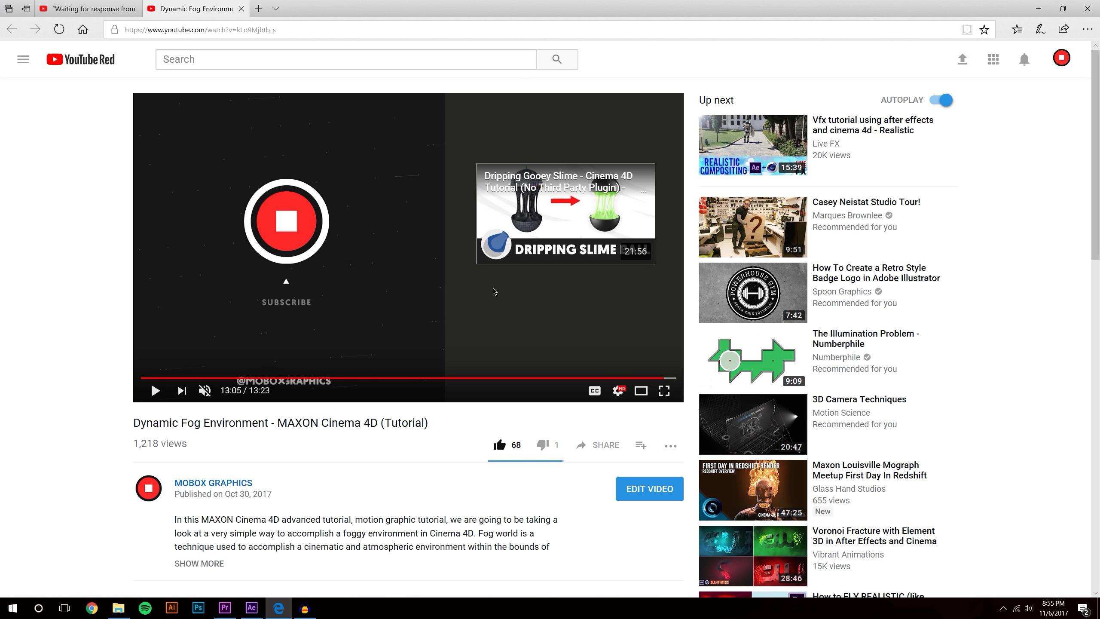
Step: Show the Comp 5 'Tips for a proper outro' card in the Composition viewer
mouse_move(303, 222)
mouse_move(280, 246)
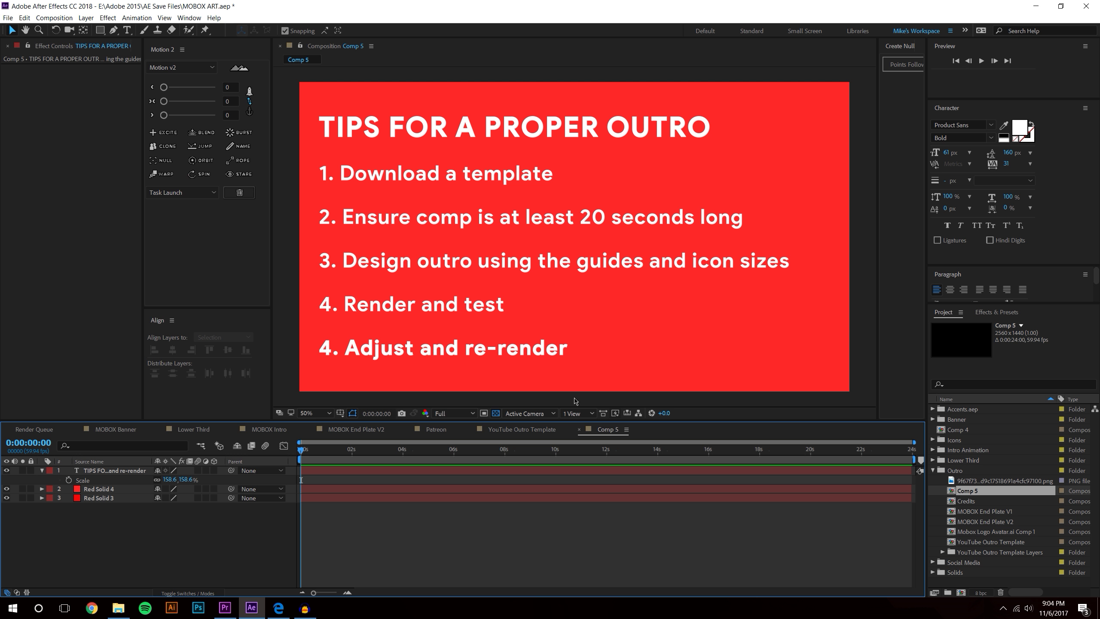
Step: Remove the Google Drive notice and switch to the MOBOX End Plate V2 timeline tab
key(ctrl+space)
key(Escape)
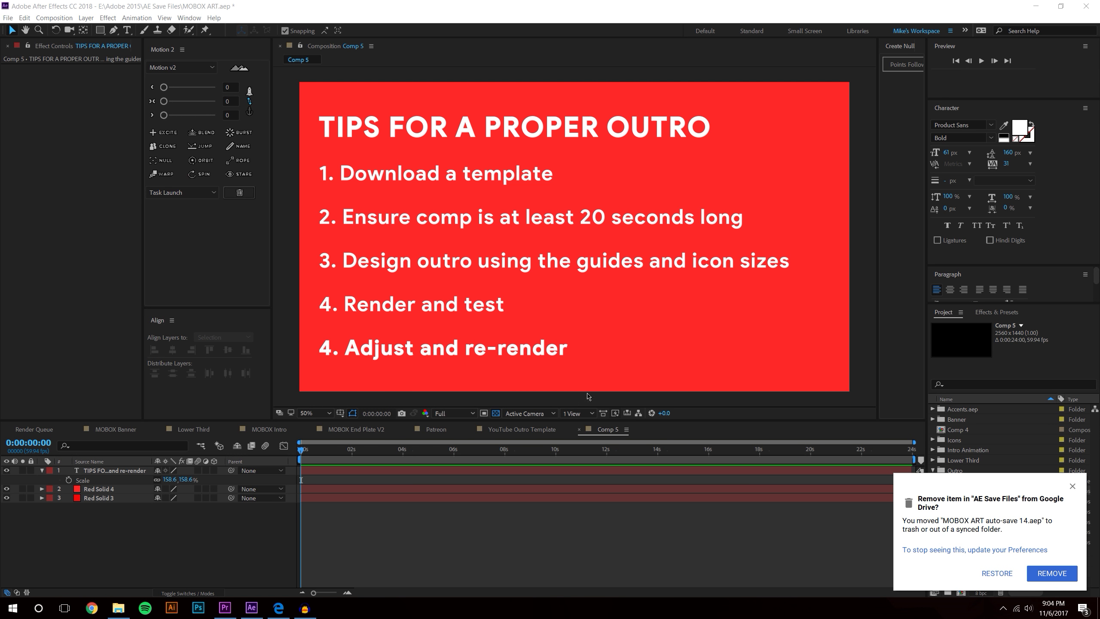
click(1052, 573)
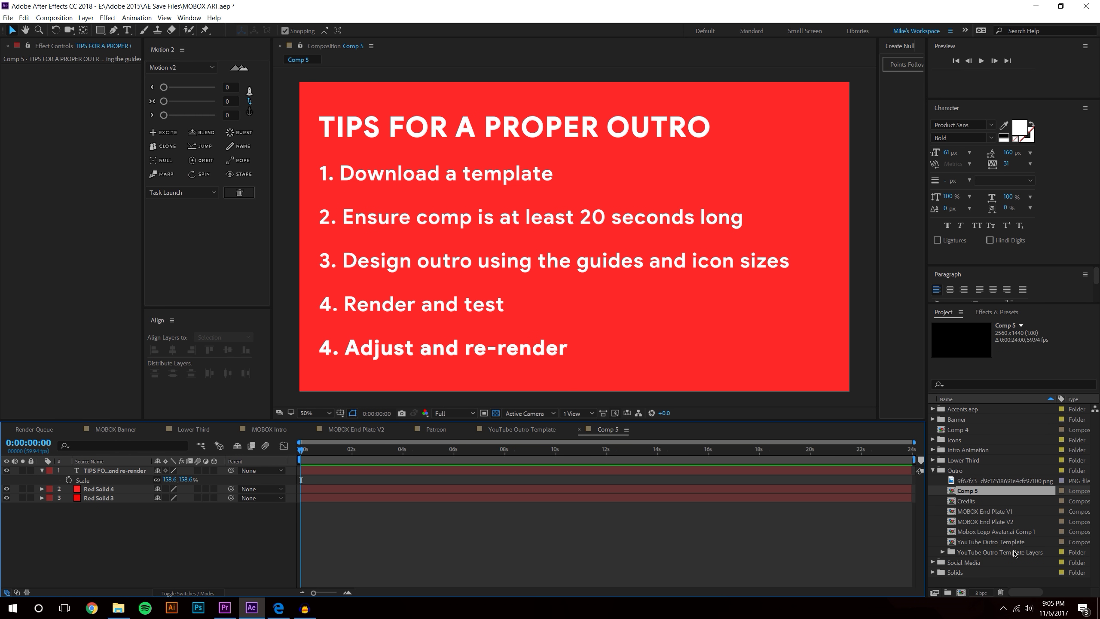
click(349, 429)
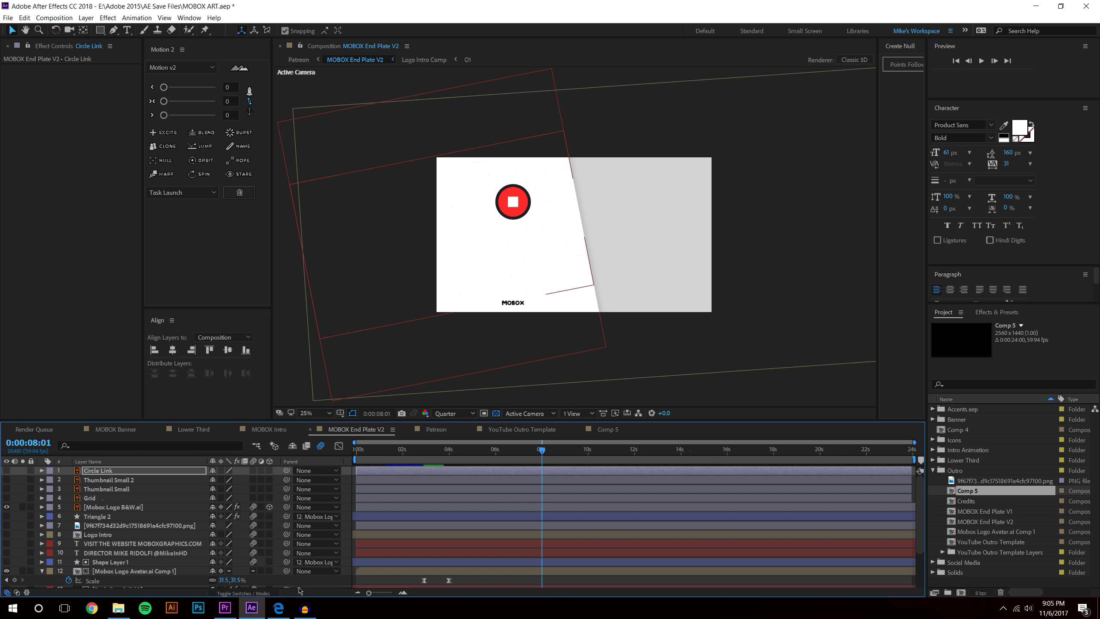
mouse_move(232, 612)
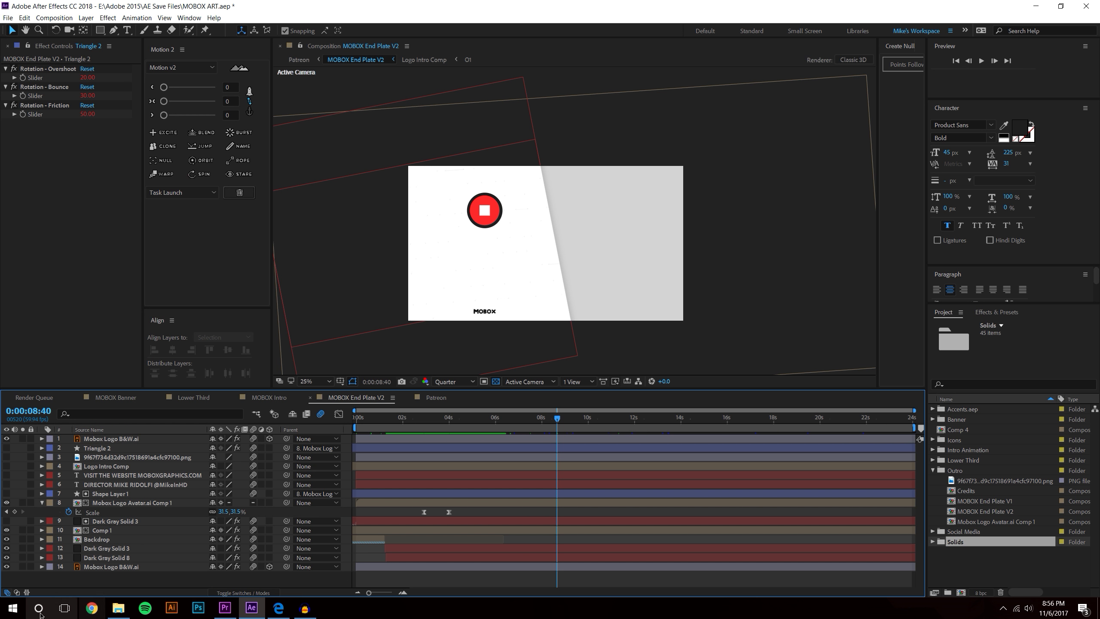
Step: Drag YouTube Outro Template.ai from MOBOX > Tutorials > T089 - YouTube Outro Layout into the Outro folder
click(118, 608)
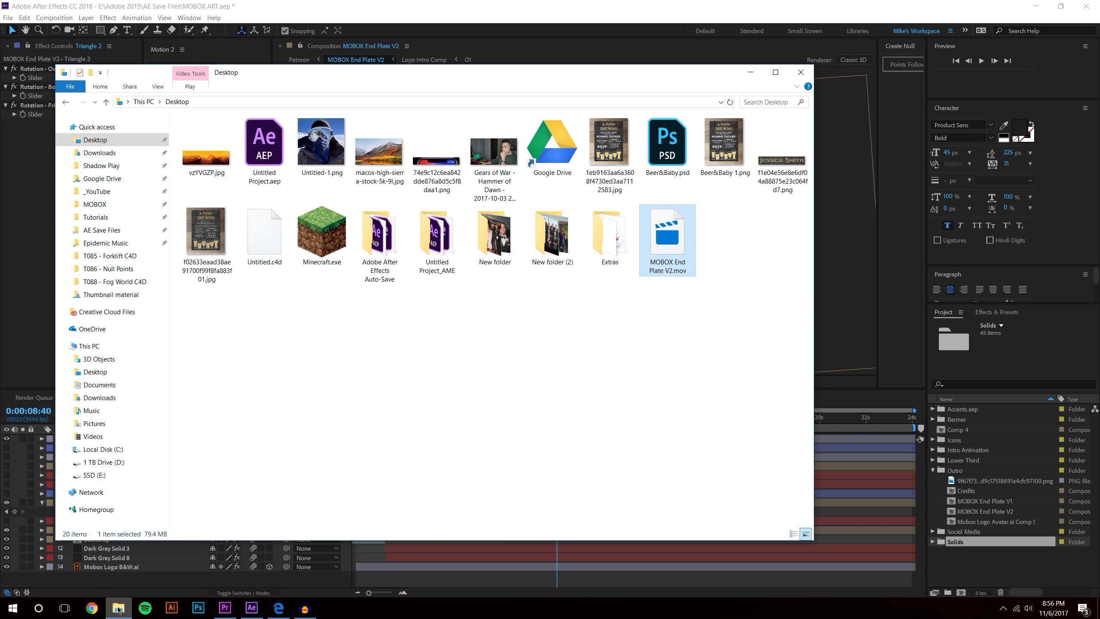
click(95, 204)
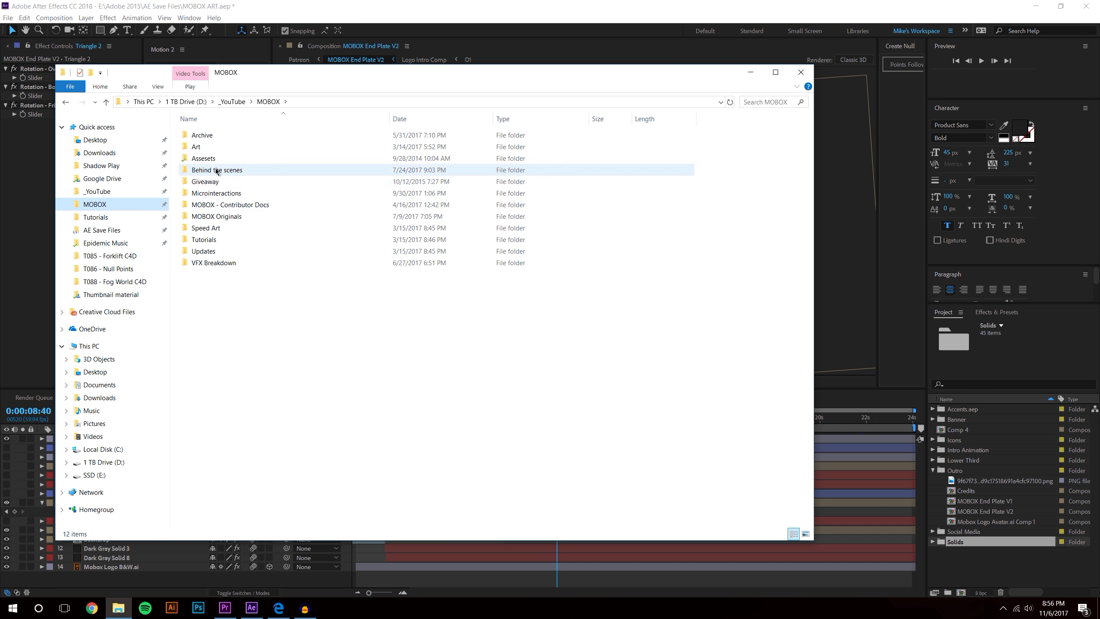
double_click(212, 240)
double_click(217, 148)
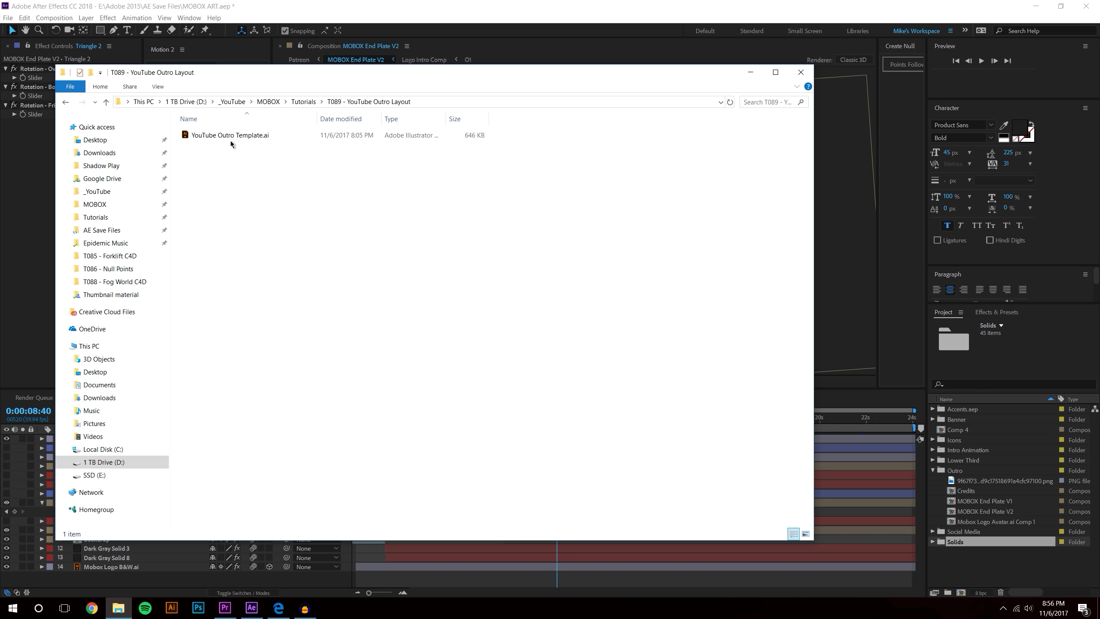
click(200, 137)
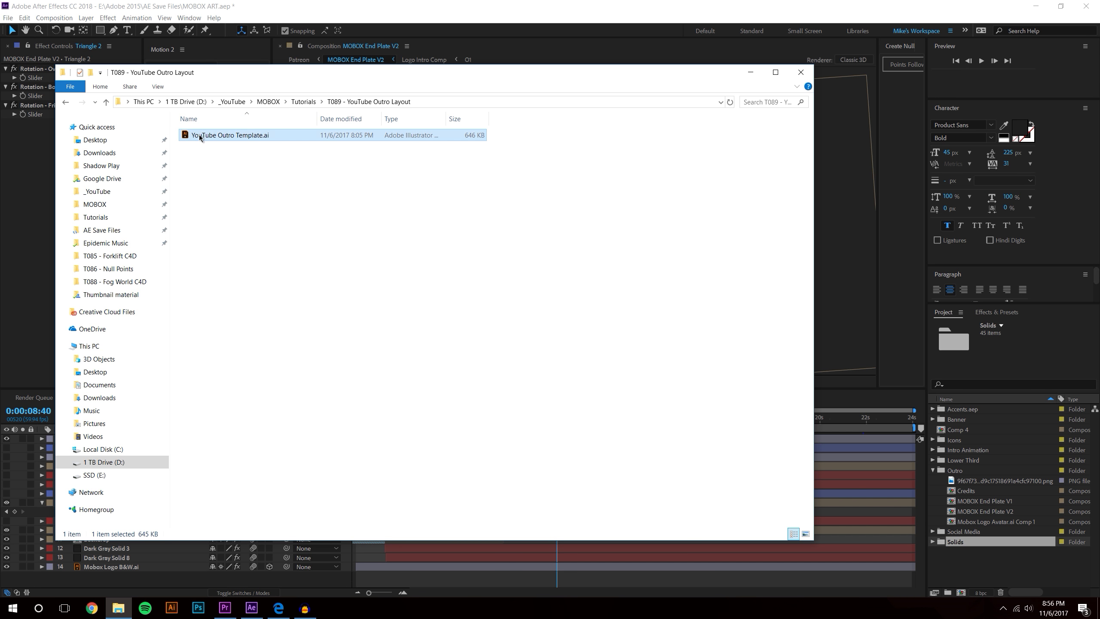
drag(200, 138, 977, 468)
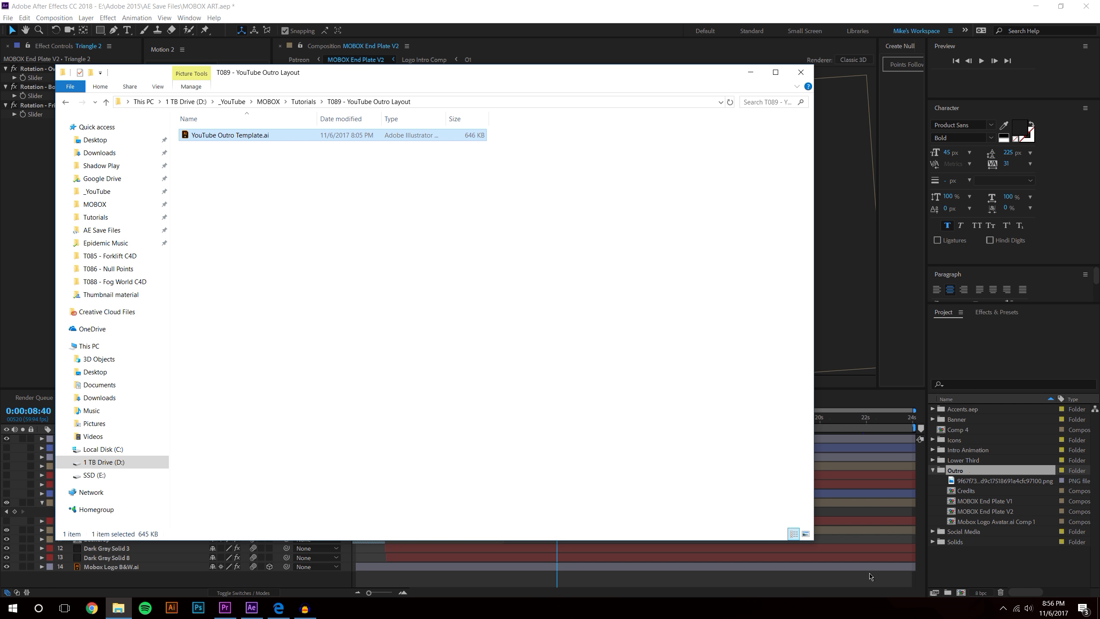
click(863, 579)
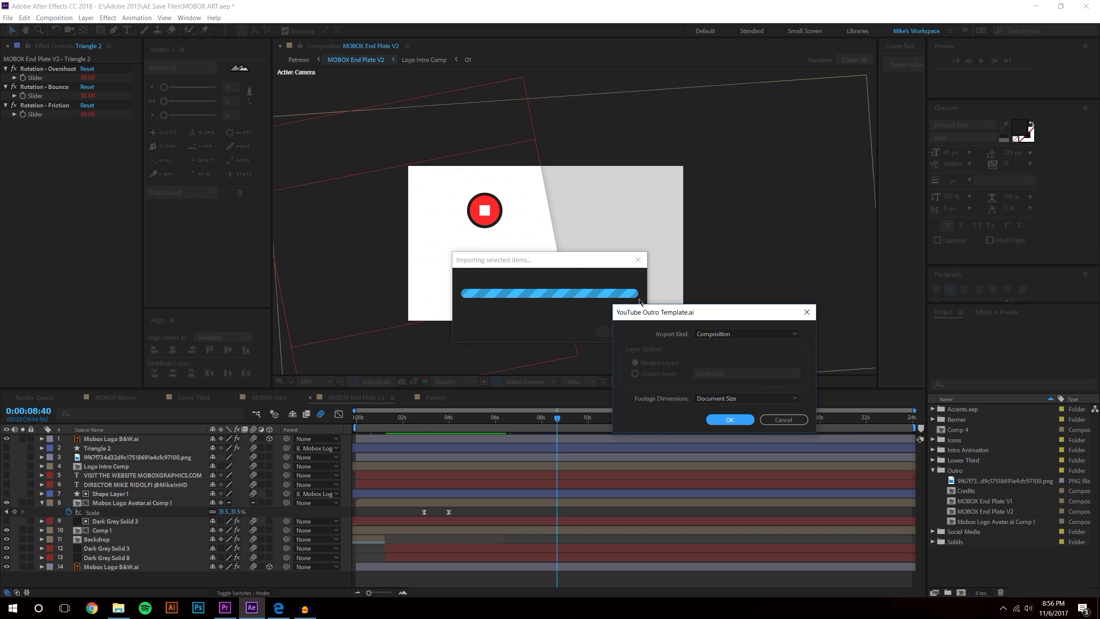
Step: Import the YouTube Outro Template with Import Kind set to Composition
click(728, 336)
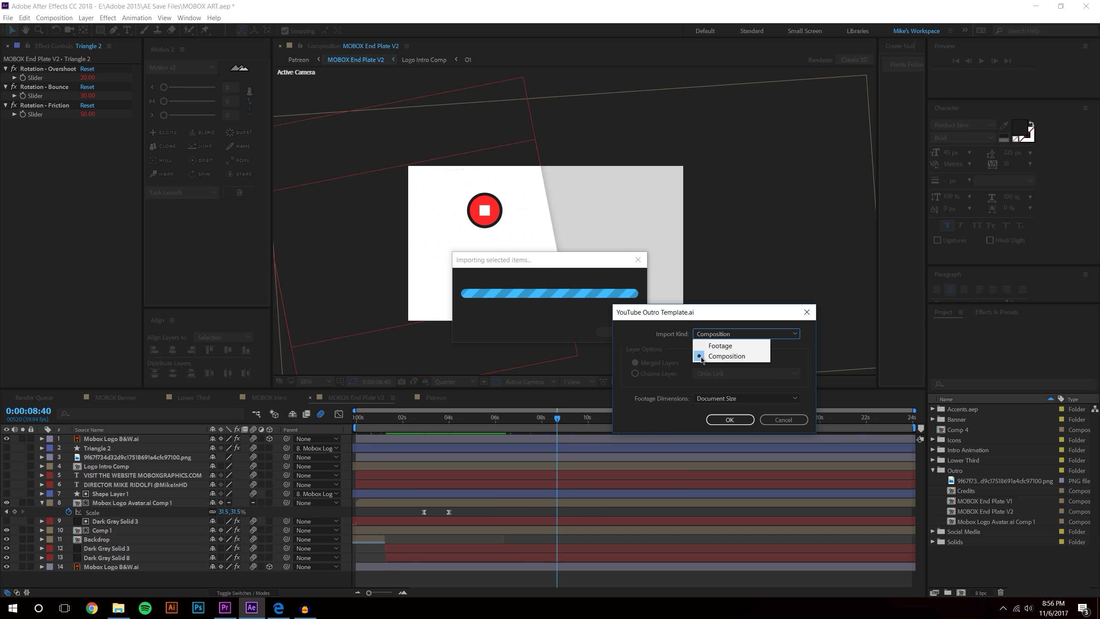
click(640, 344)
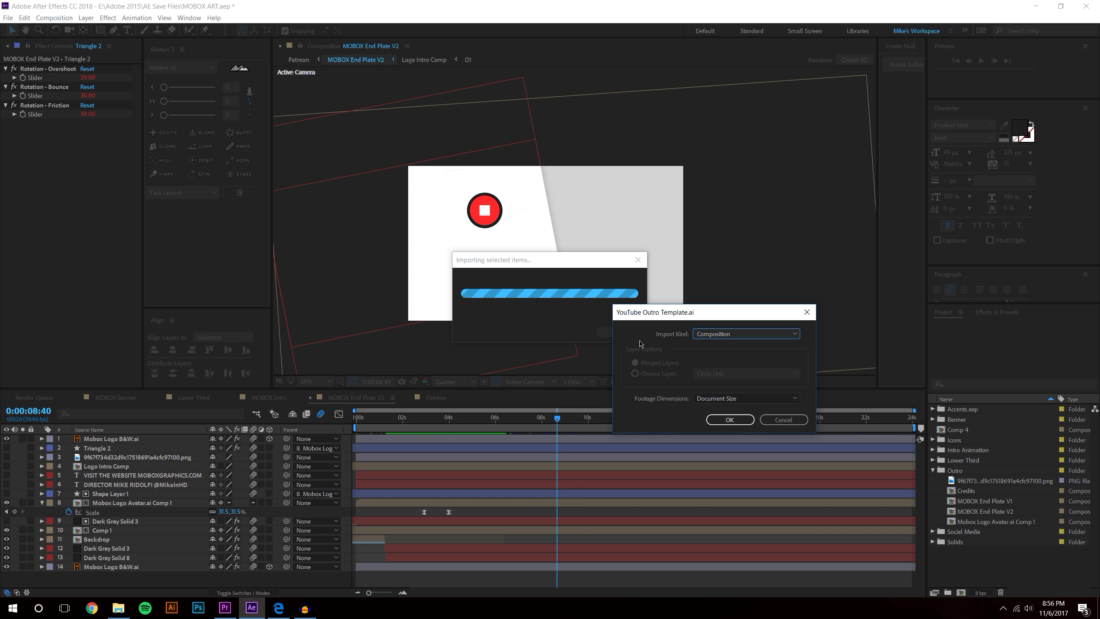
click(730, 420)
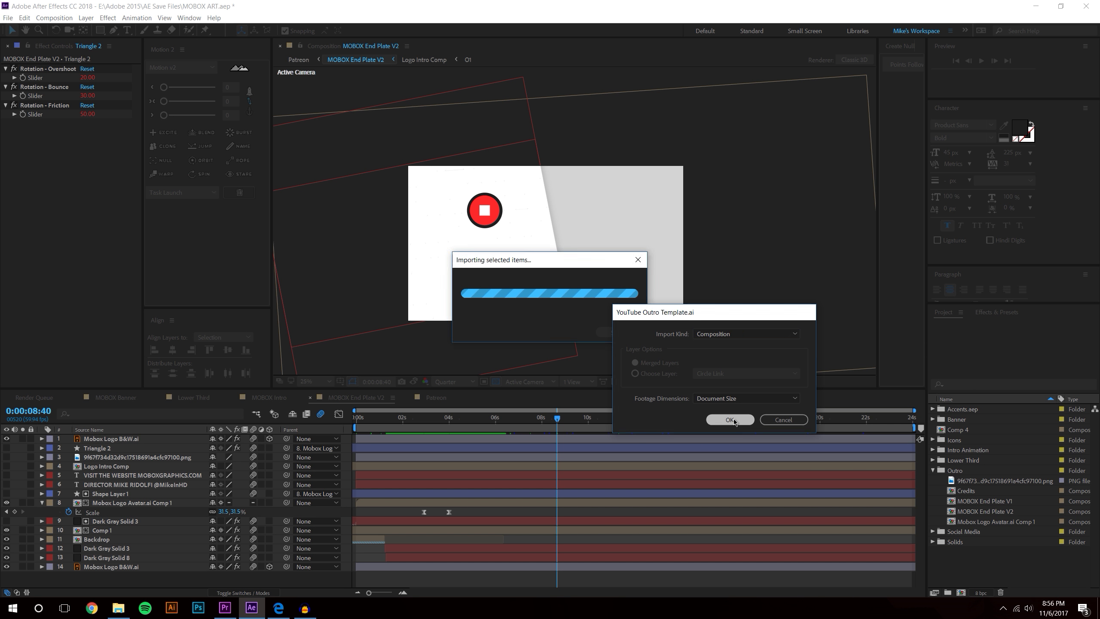
Step: Open the YouTube Outro Template comp and add a white solid background layer
double_click(991, 529)
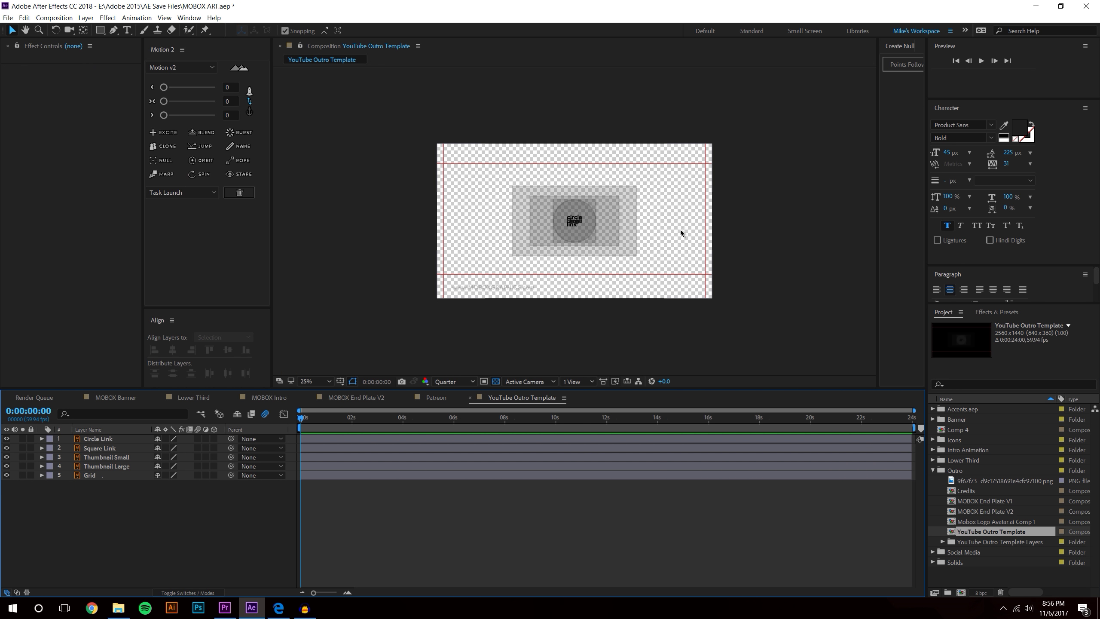
key(period)
key(comma)
click(86, 17)
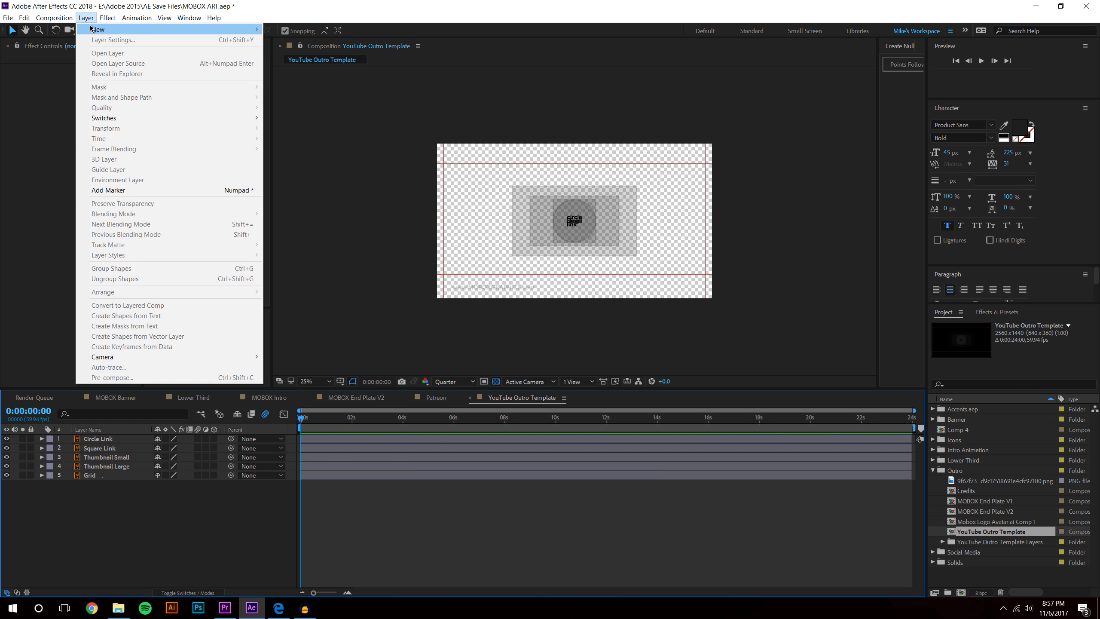
mouse_move(173, 24)
click(286, 39)
key(Return)
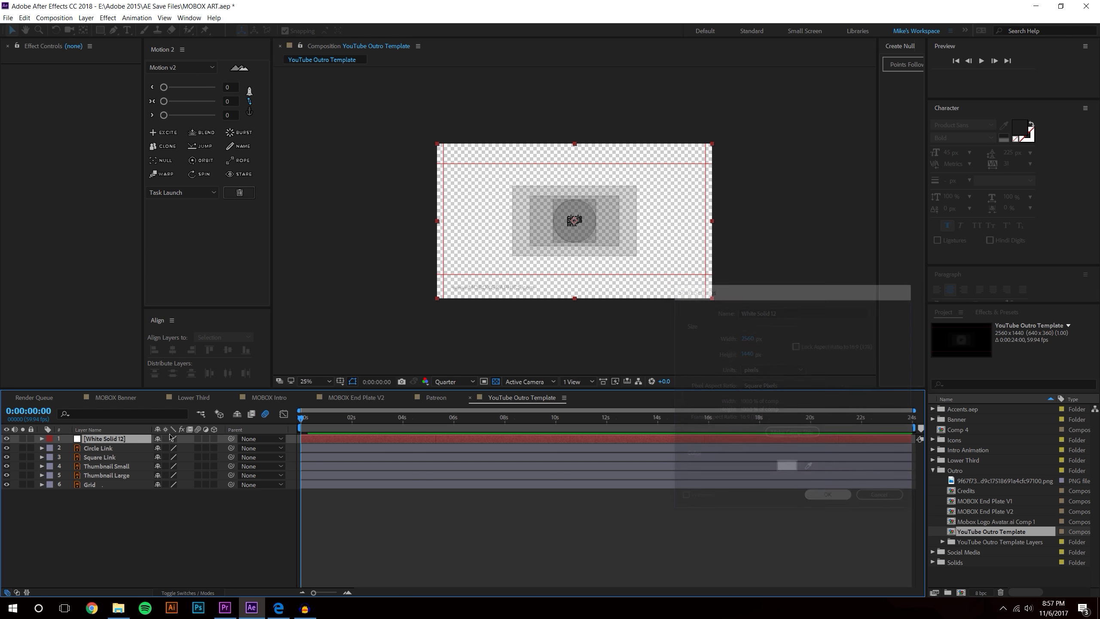
click(121, 524)
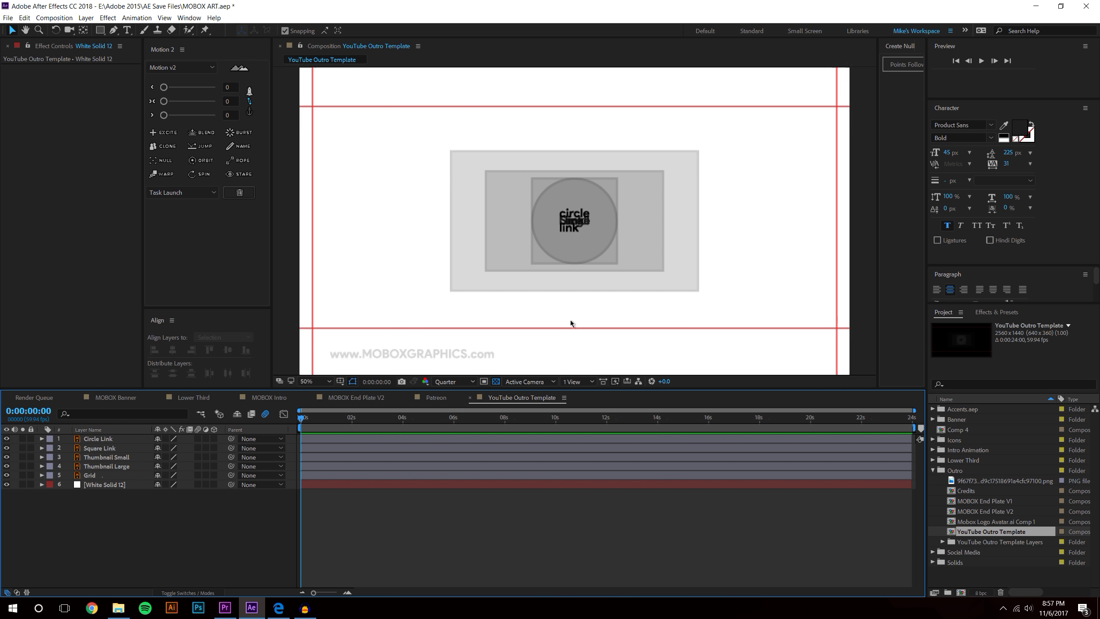
Step: Fit the comp in an enlarged viewer at Full resolution and compare with YouTube's end-screen editor
key(period)
key(comma)
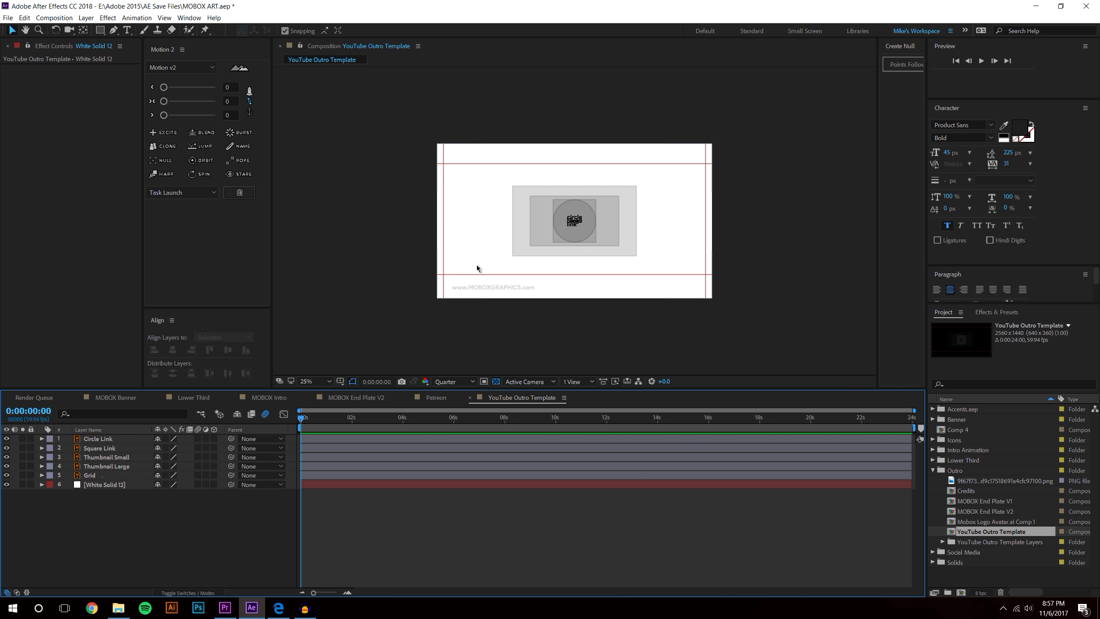
click(315, 381)
click(329, 401)
drag(339, 389, 339, 420)
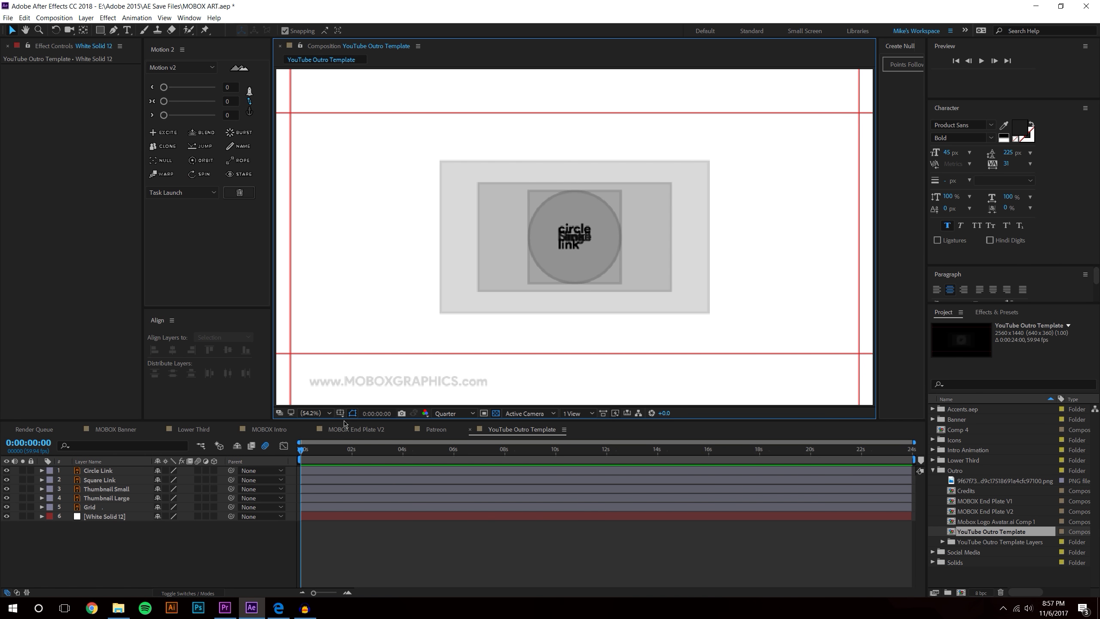
click(454, 413)
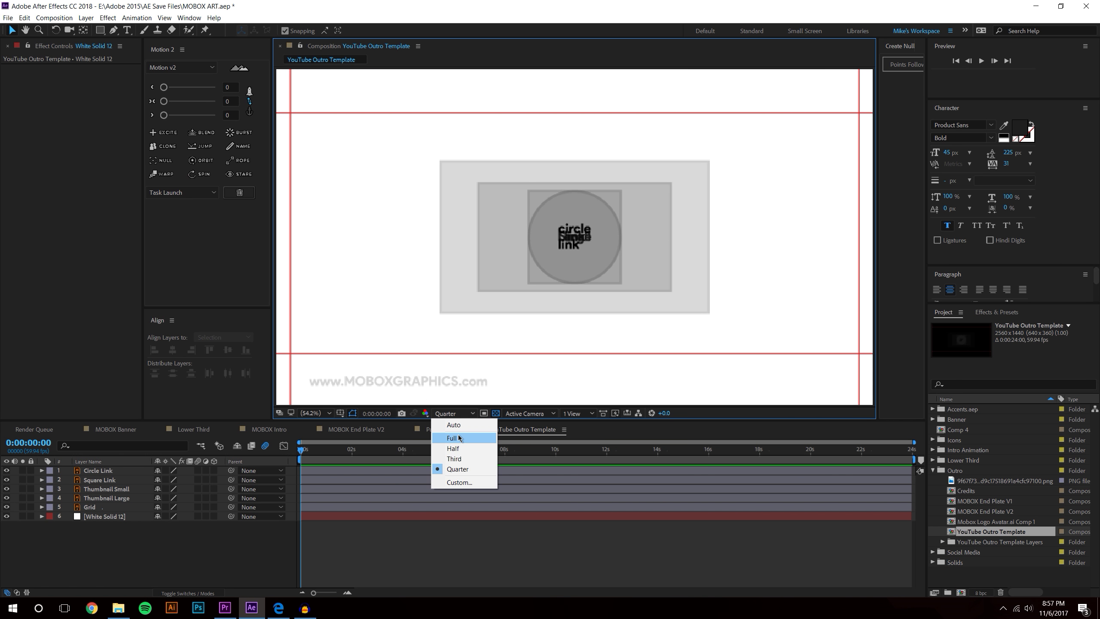
click(447, 435)
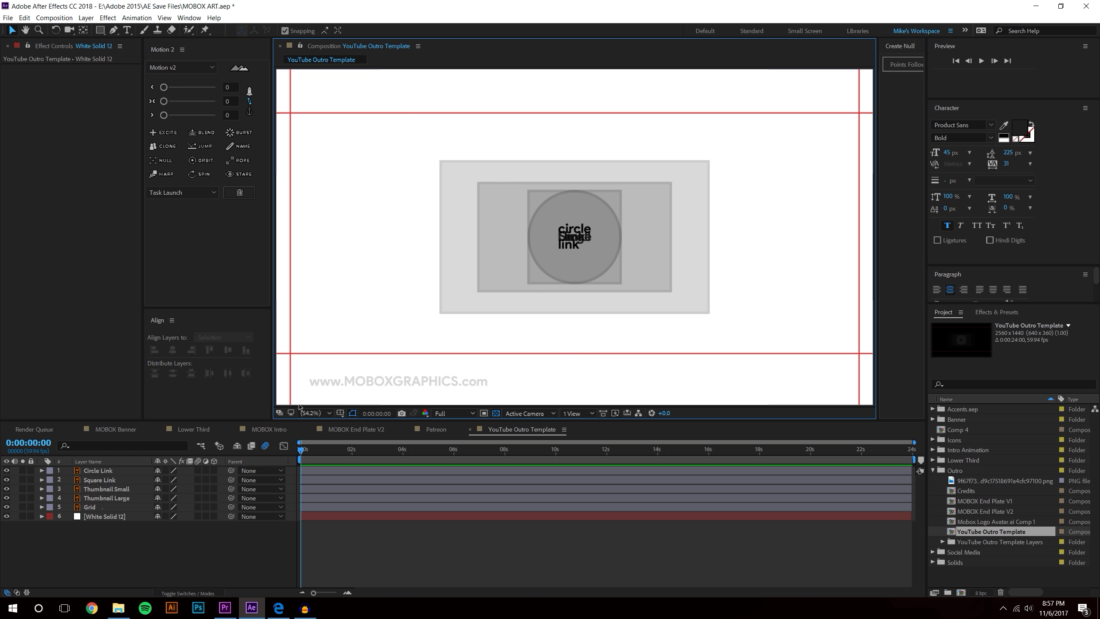
click(306, 608)
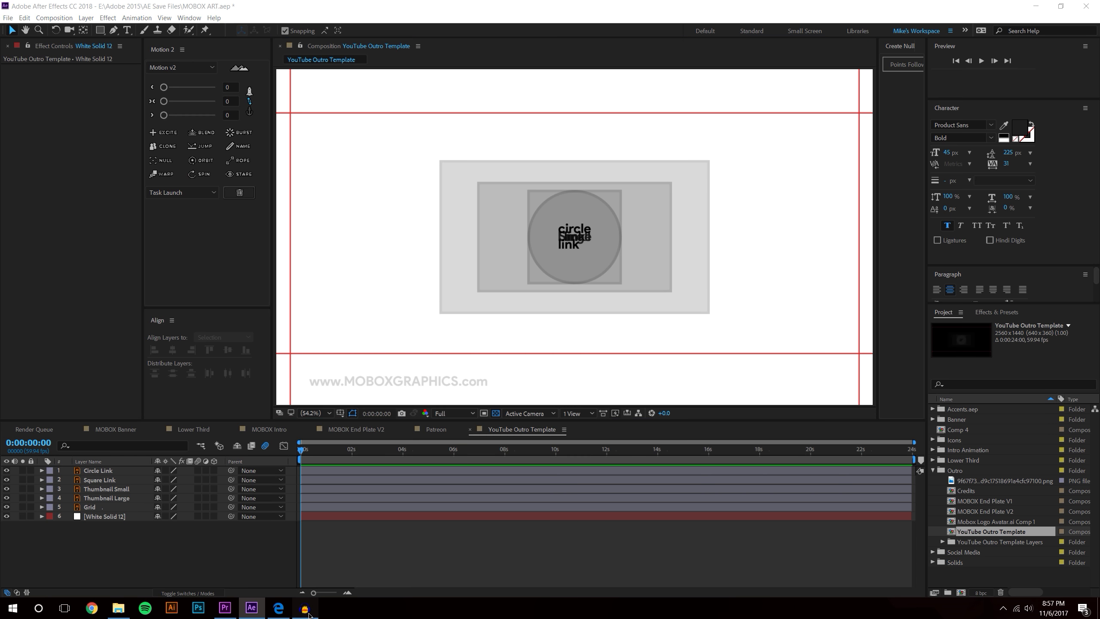
click(279, 608)
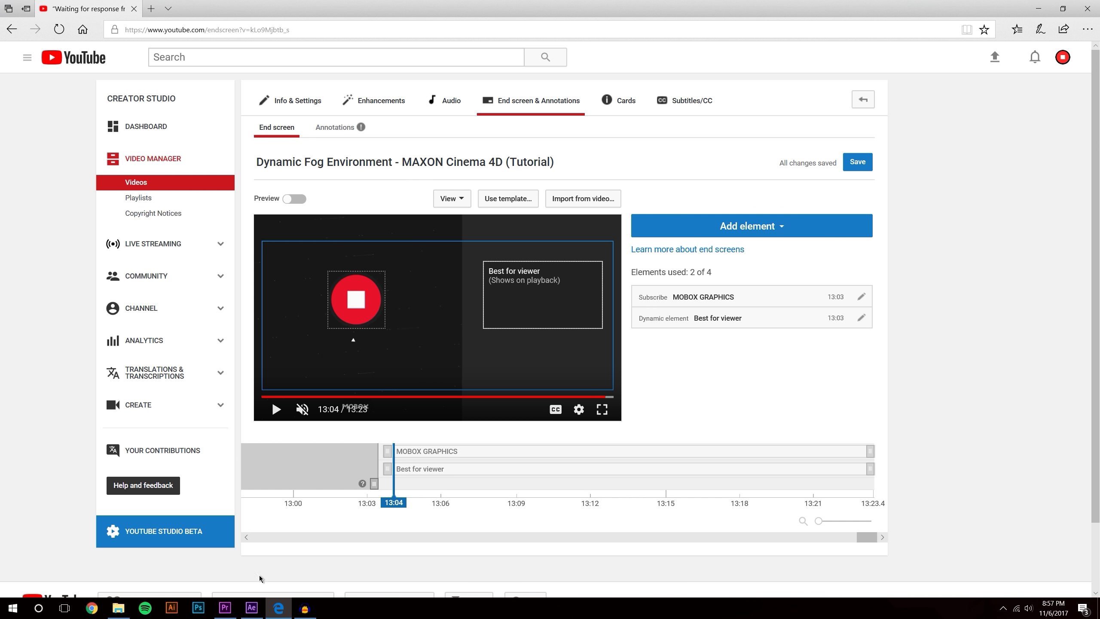
Step: Move Circle Link to the upper right, Square Link below it, Thumbnail Small upper left
click(252, 609)
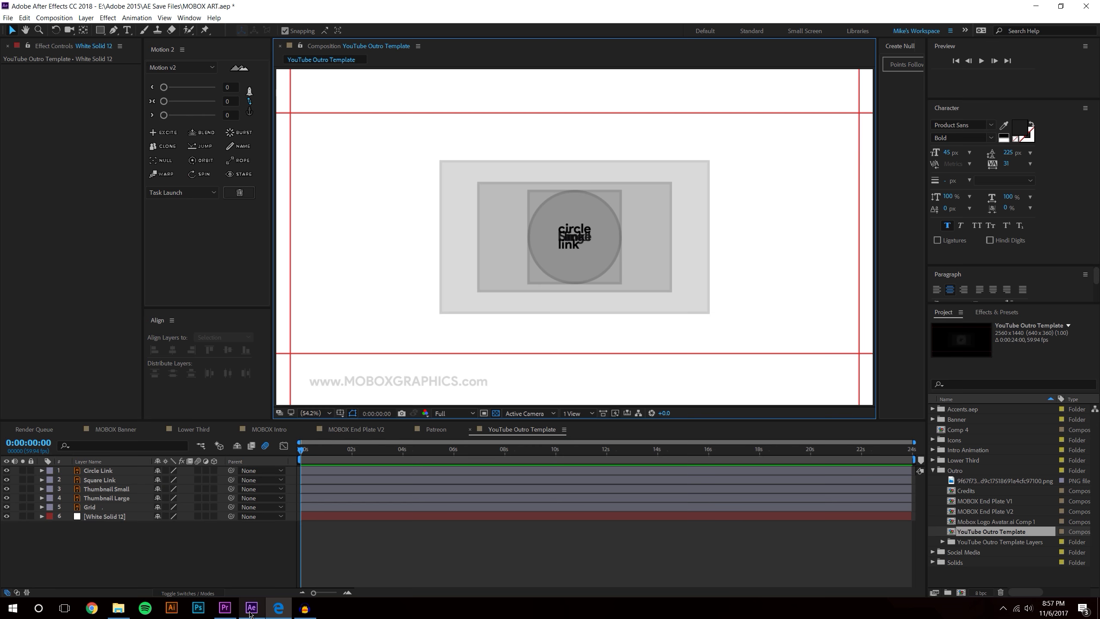
click(113, 470)
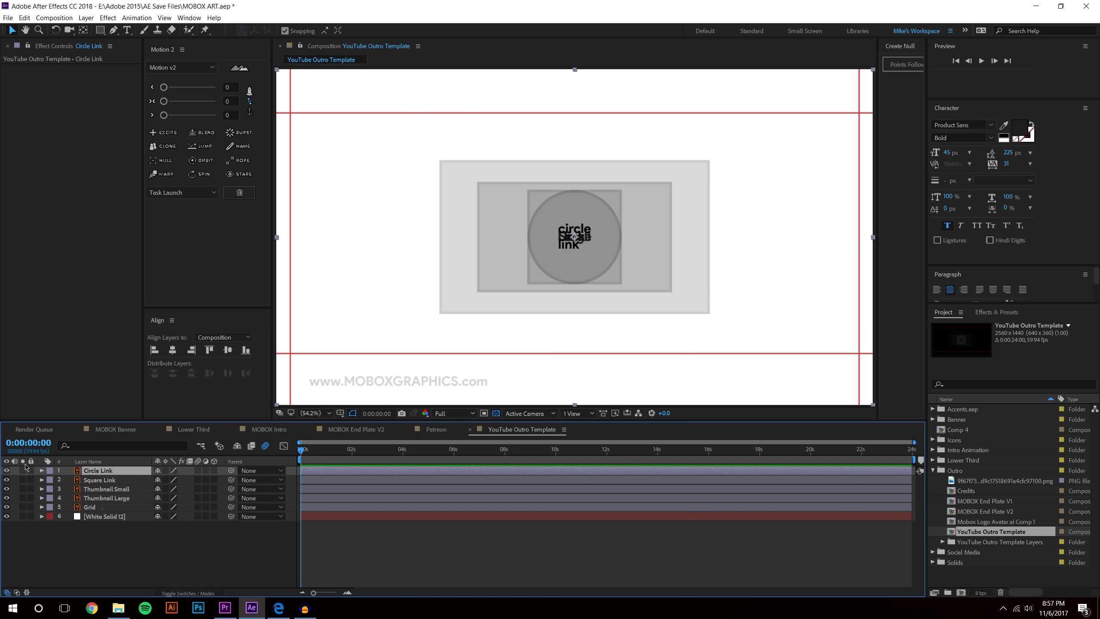
drag(576, 238, 796, 171)
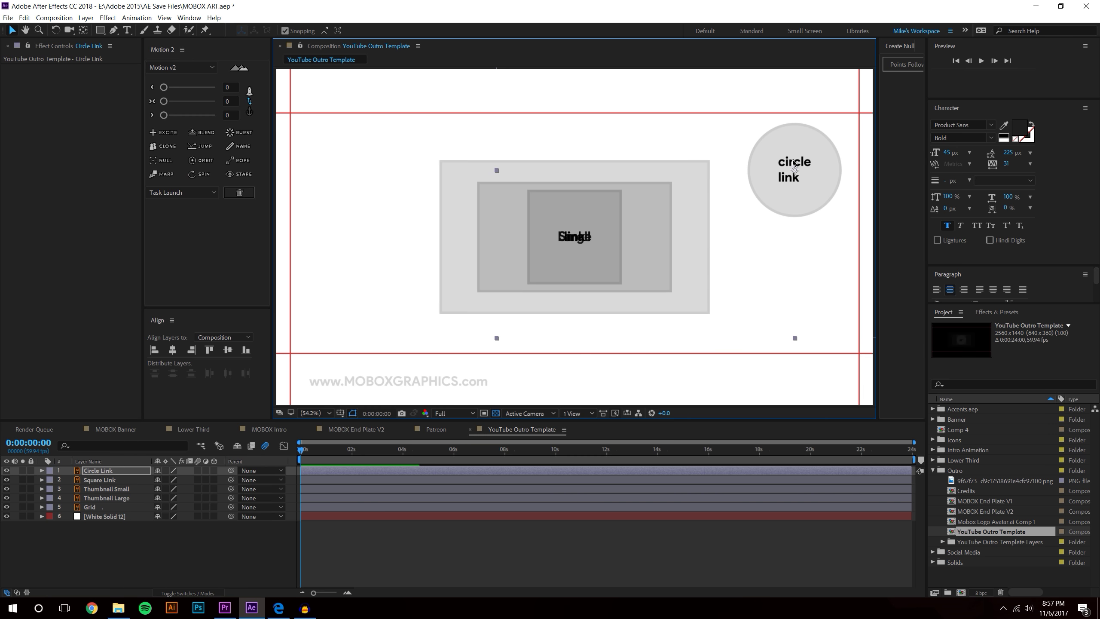
click(124, 482)
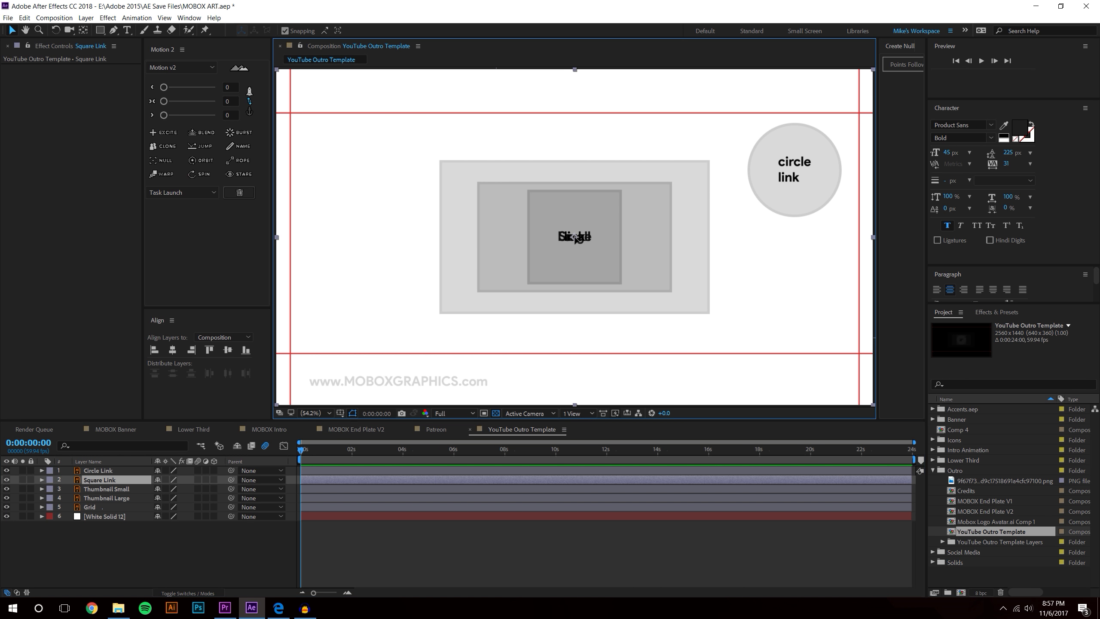
drag(548, 243, 767, 291)
click(106, 489)
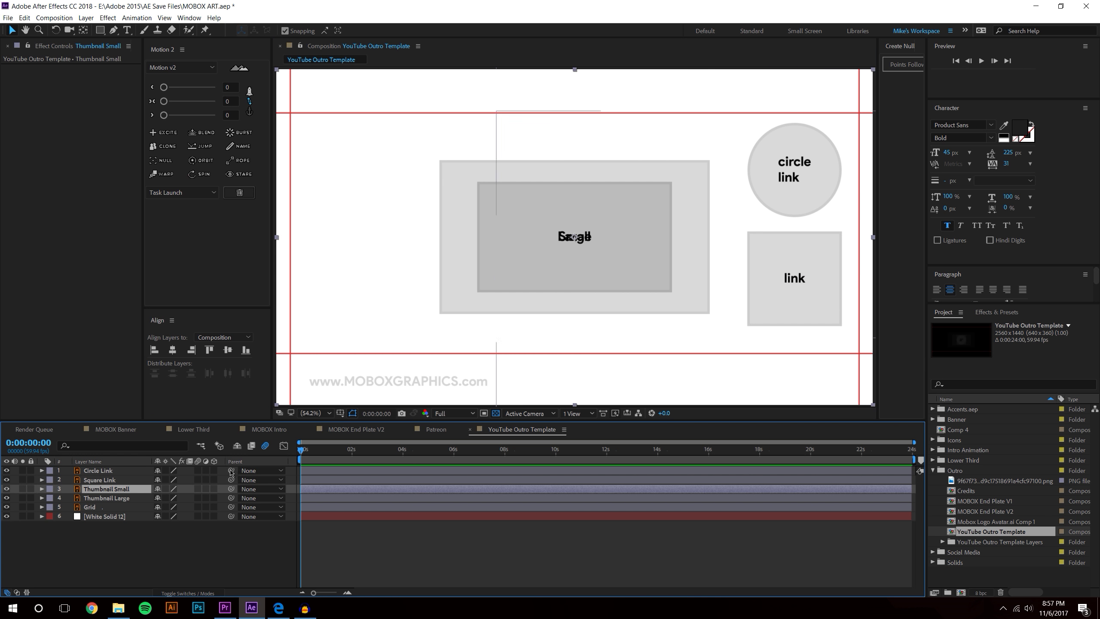
drag(555, 231, 392, 170)
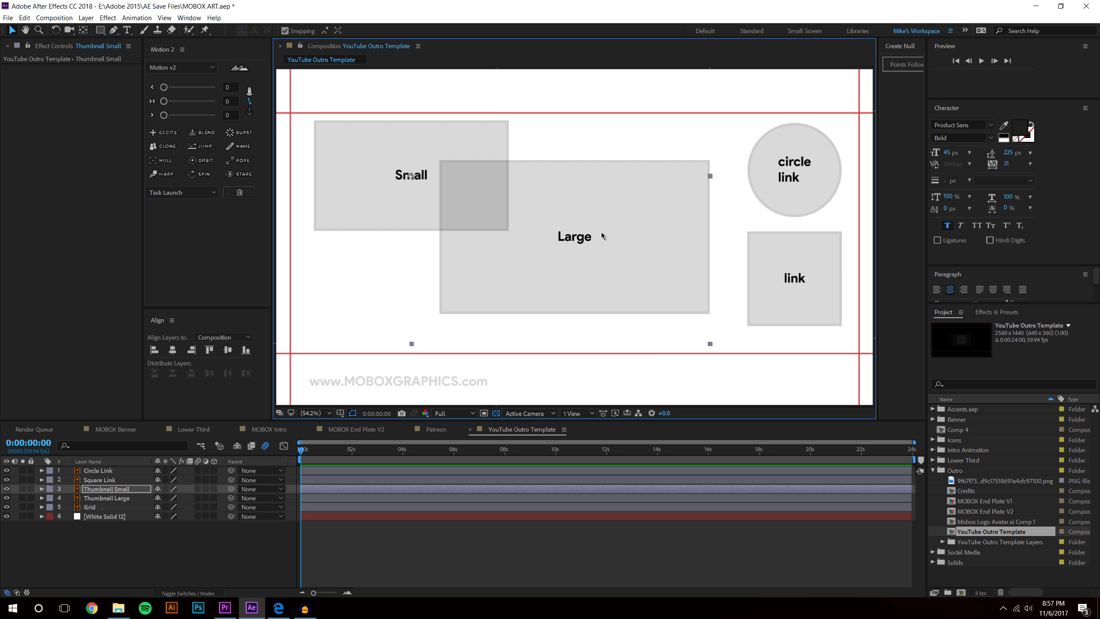
Step: Glance at MOBOX End Plate V2, then select all the template placeholder layers
click(242, 544)
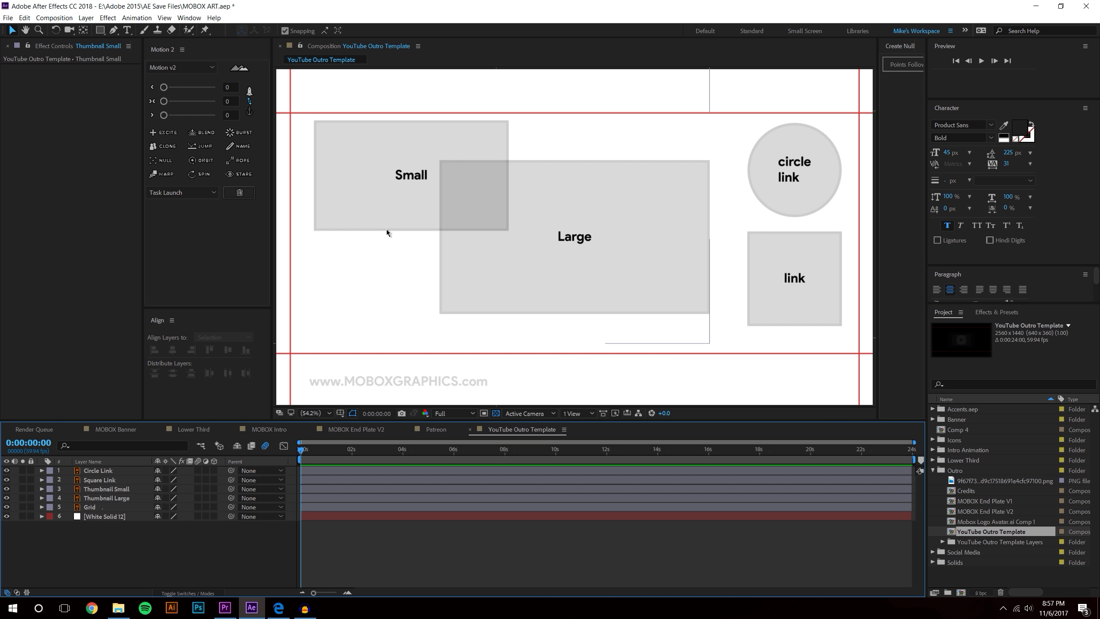
click(382, 431)
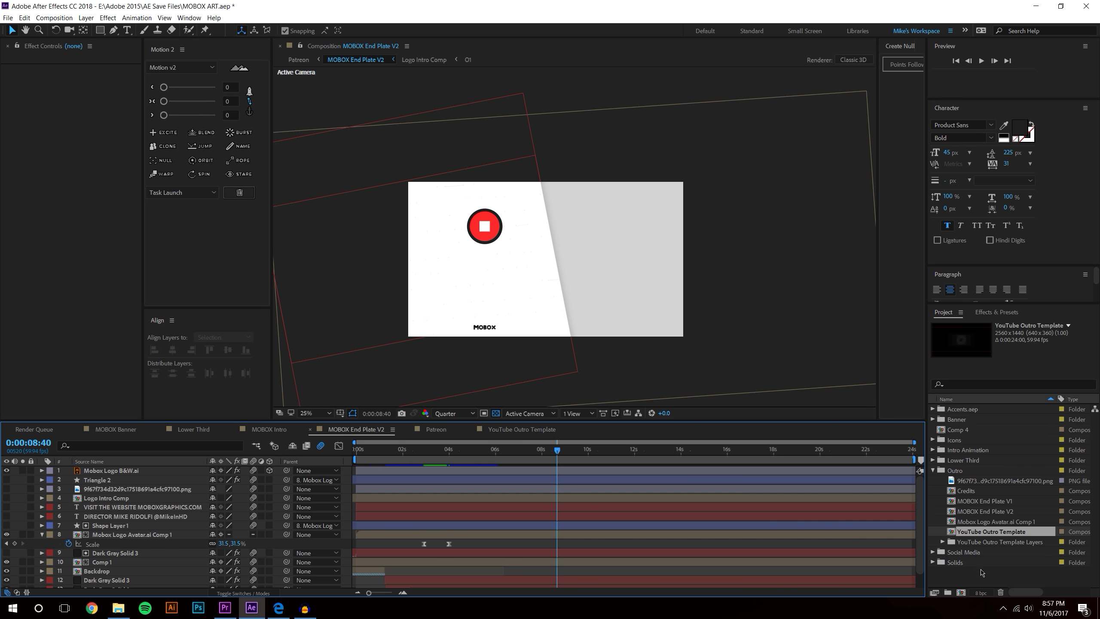
click(521, 429)
click(100, 470)
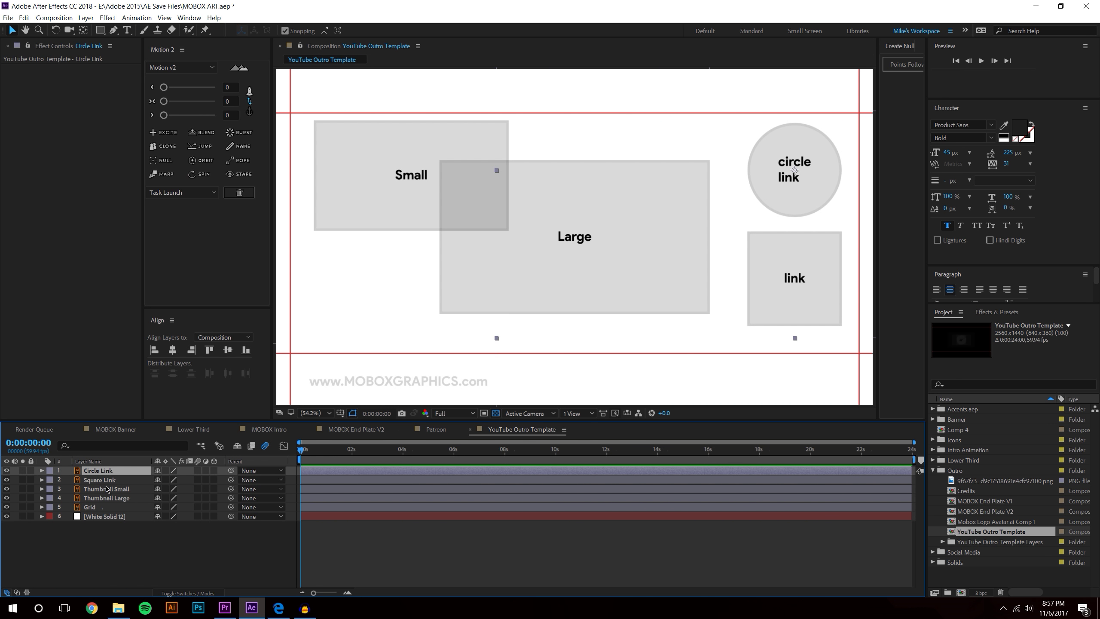
shift+click(121, 508)
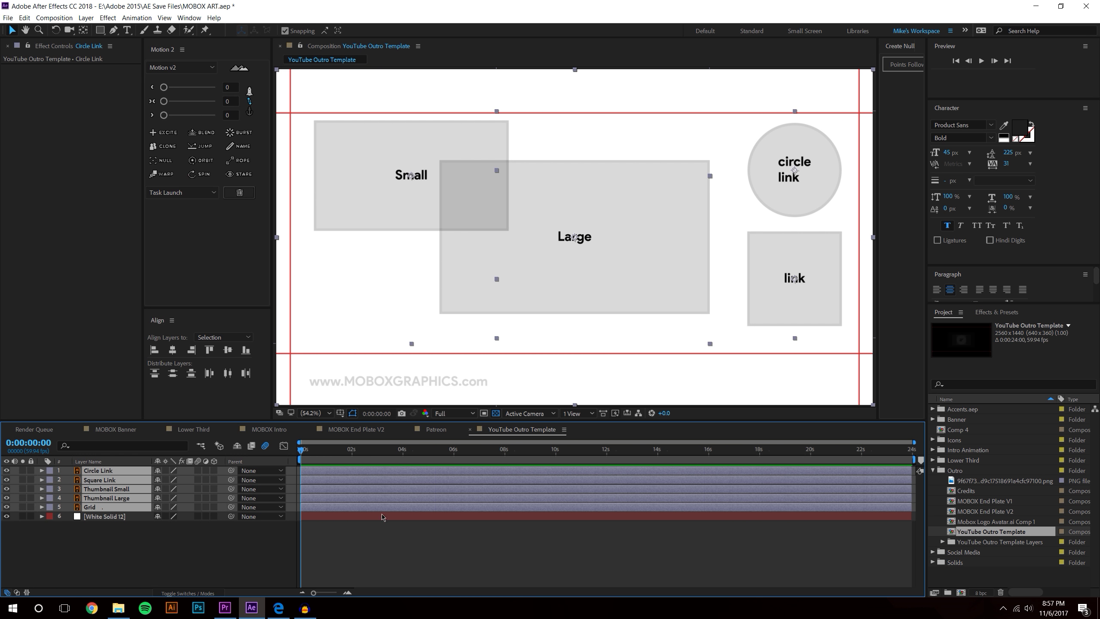
Step: Paste the placeholders into MOBOX End Plate V2 at 50% view and delete Square Link
click(366, 428)
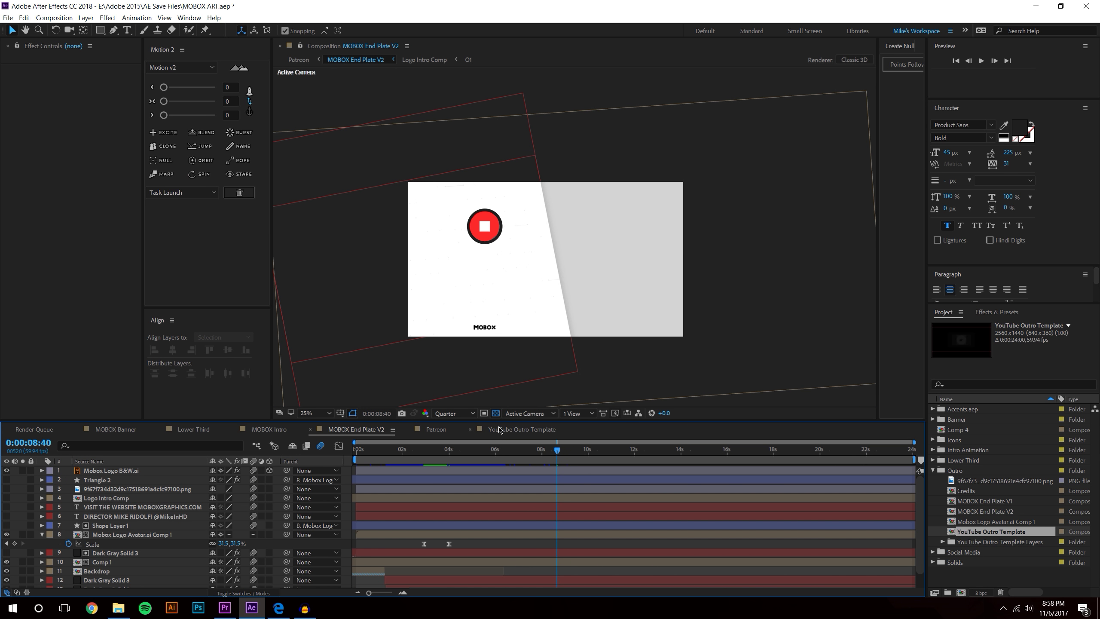
click(807, 392)
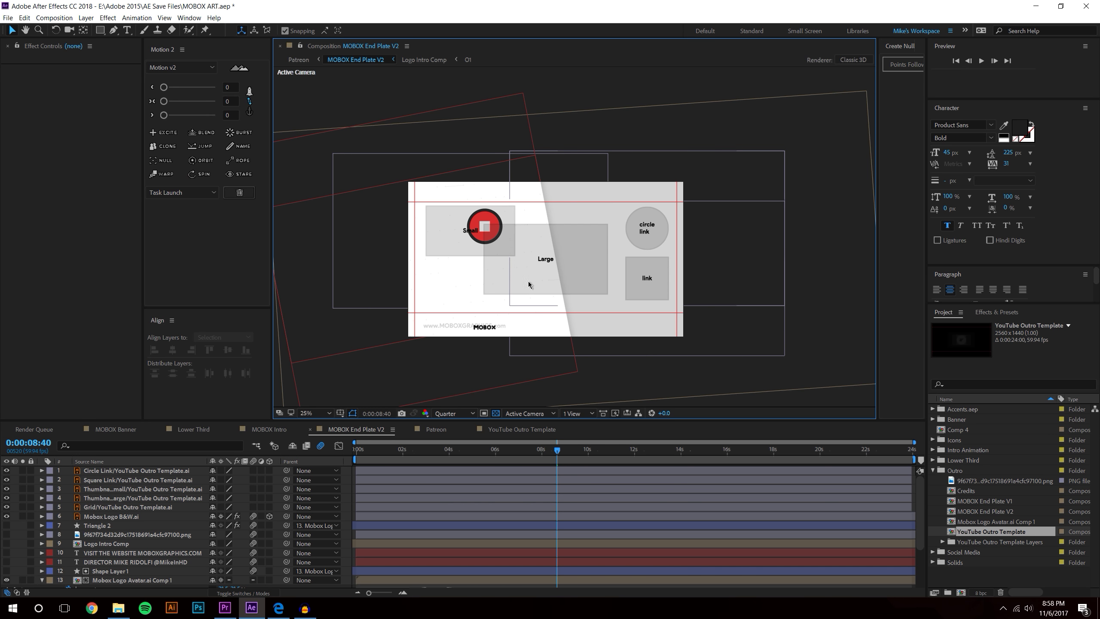
key(period)
drag(557, 369, 617, 325)
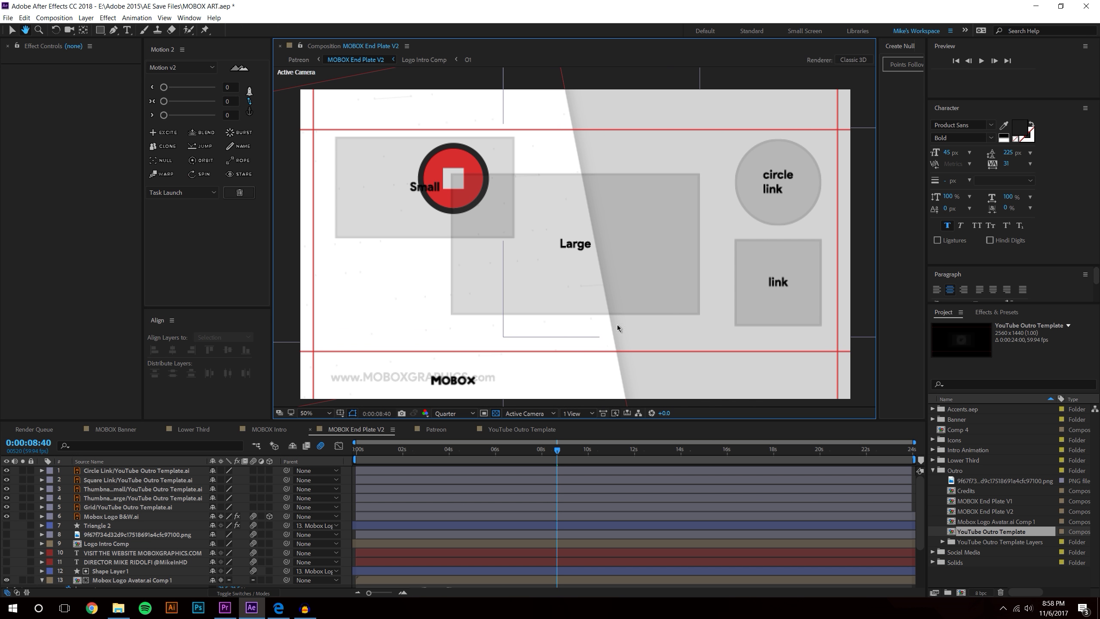
click(108, 480)
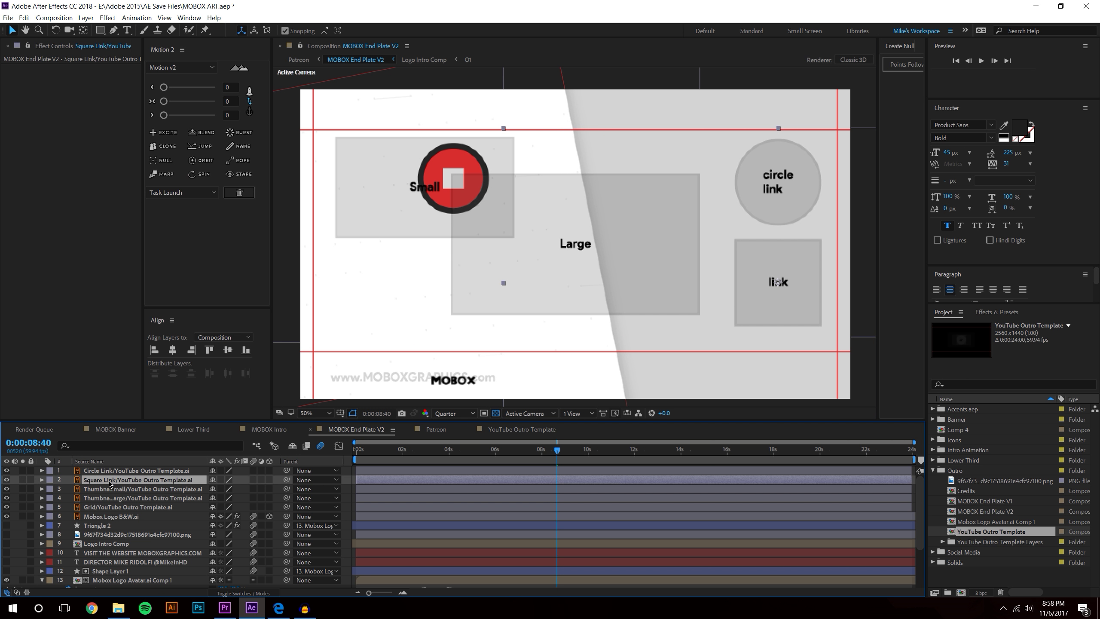
key(Delete)
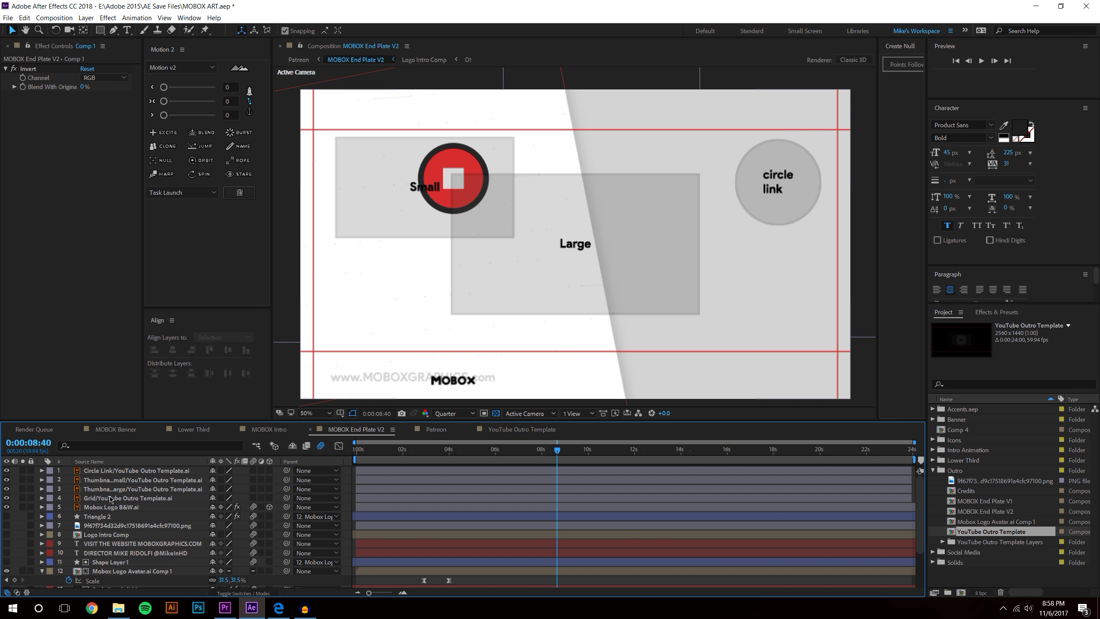
Step: Delete Thumbnail Large and duplicate Thumbnail Small into two stacked boxes on the right
click(116, 489)
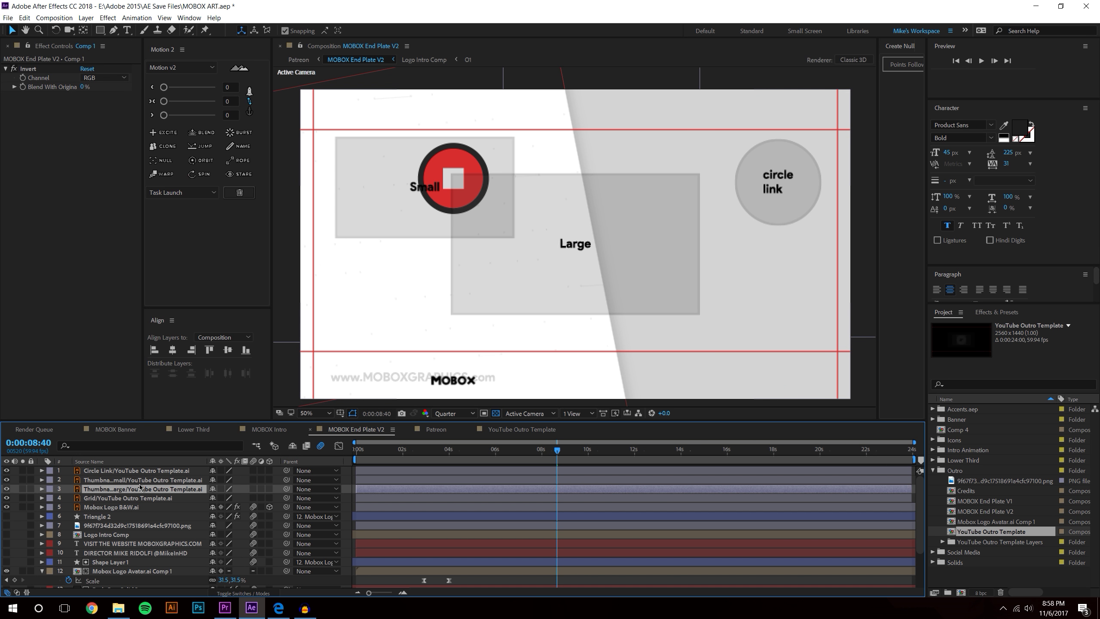
key(Delete)
click(123, 462)
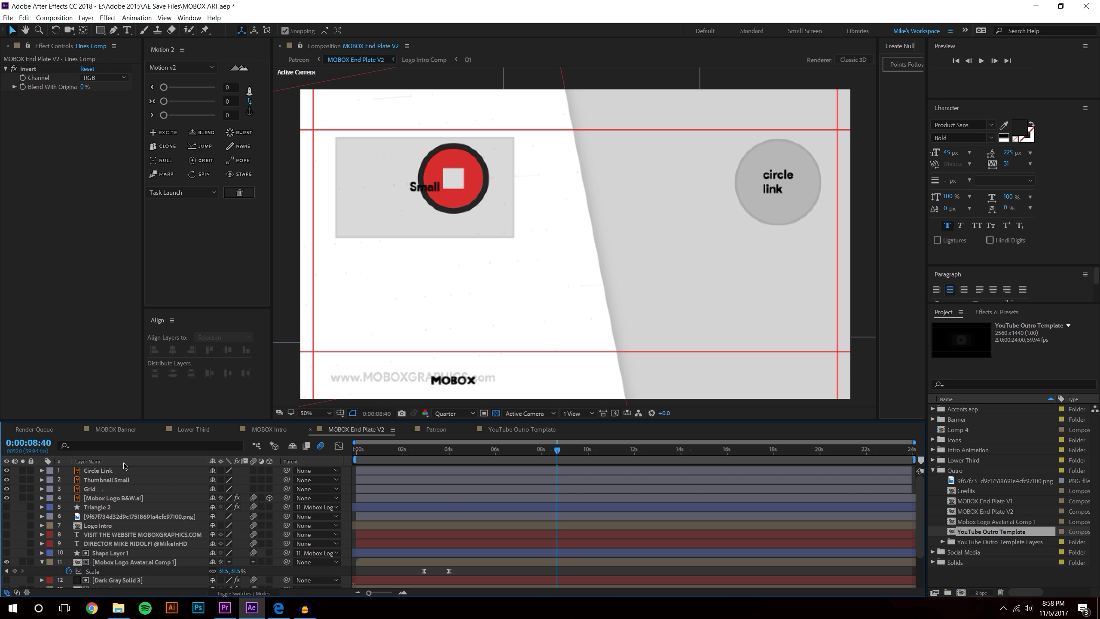
click(389, 234)
key(ctrl+d)
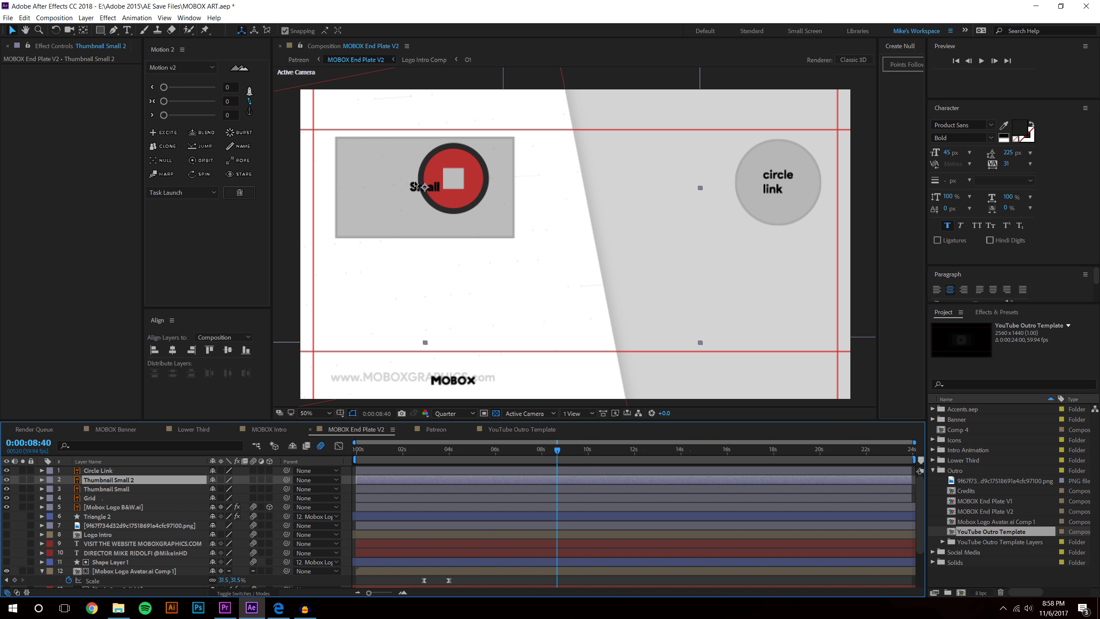
drag(415, 186, 415, 303)
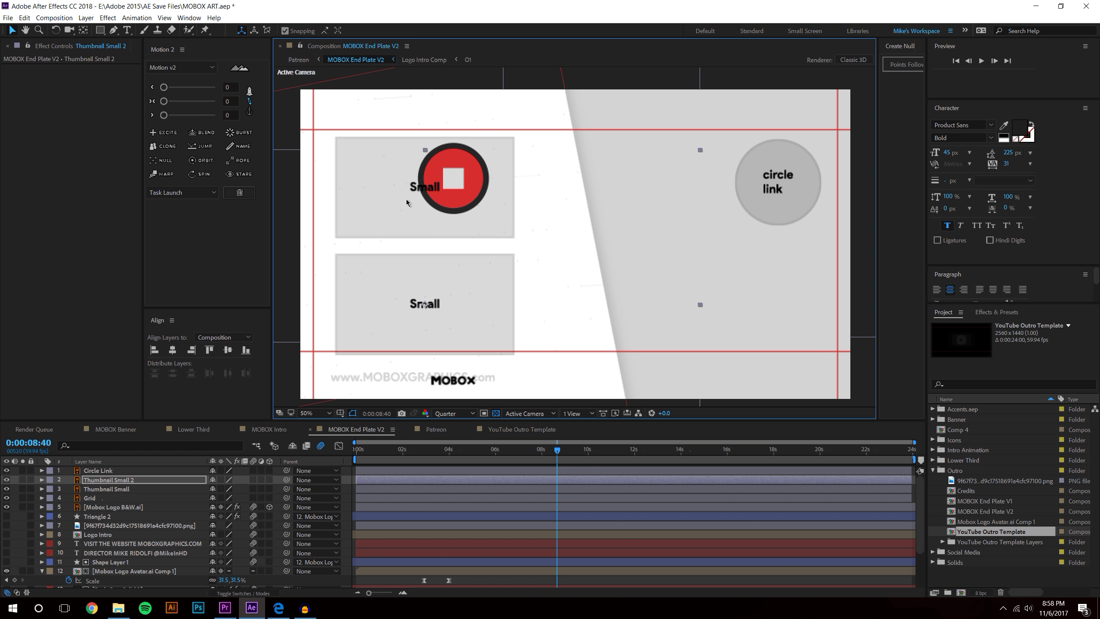
drag(387, 210, 732, 184)
key(ctrl+z)
ctrl+click(112, 490)
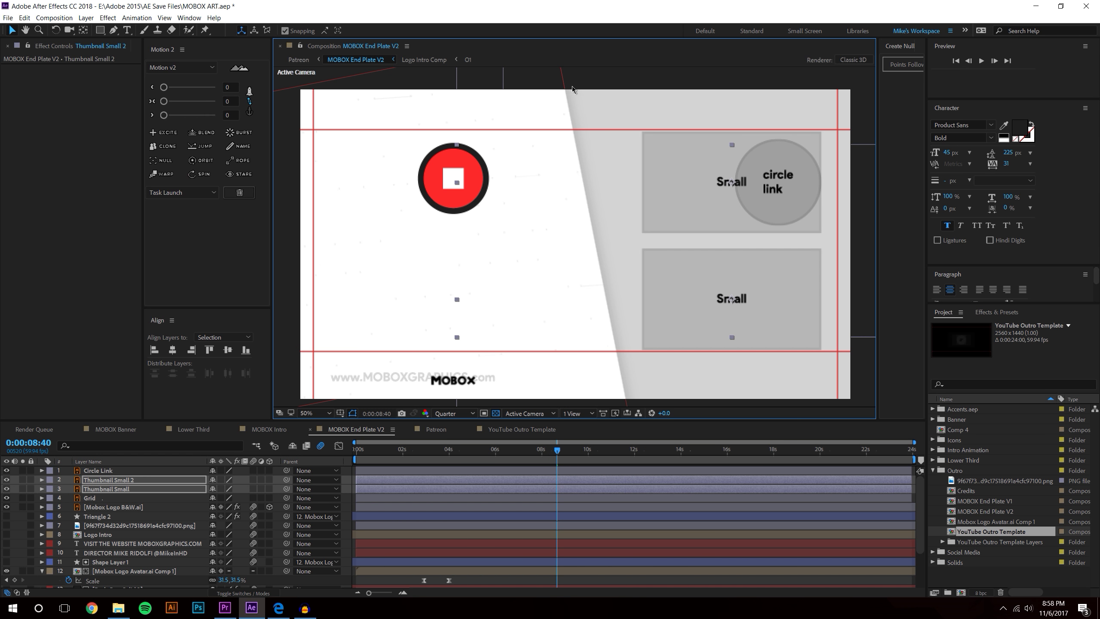
Step: Position the Circle Link placeholder over the red button, then check YouTube's end-screen editor
key(comma)
key(comma)
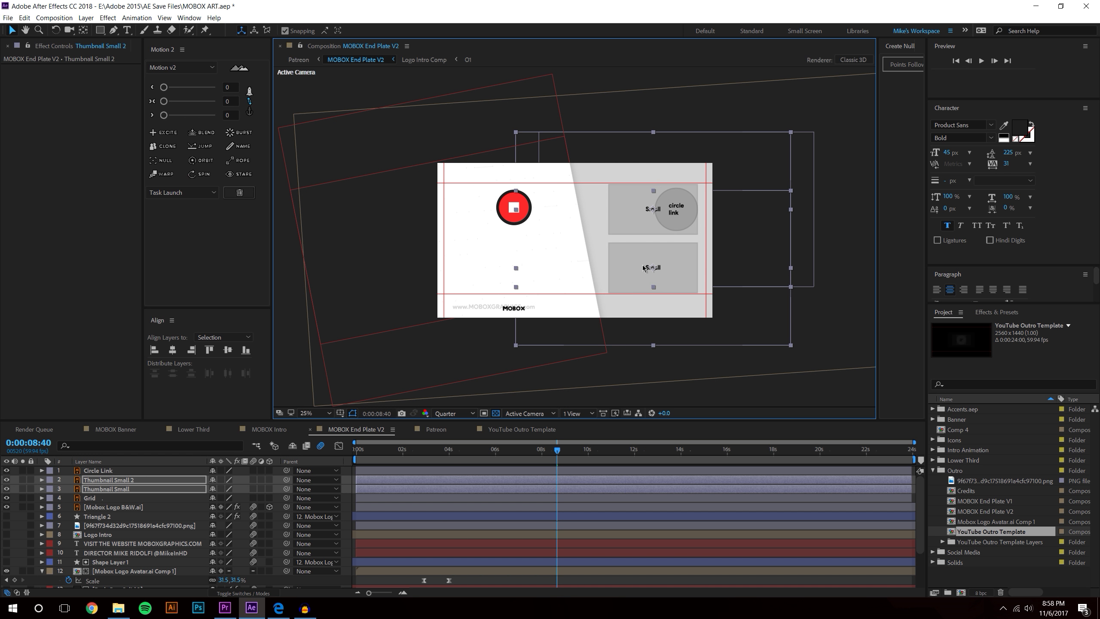
key(period)
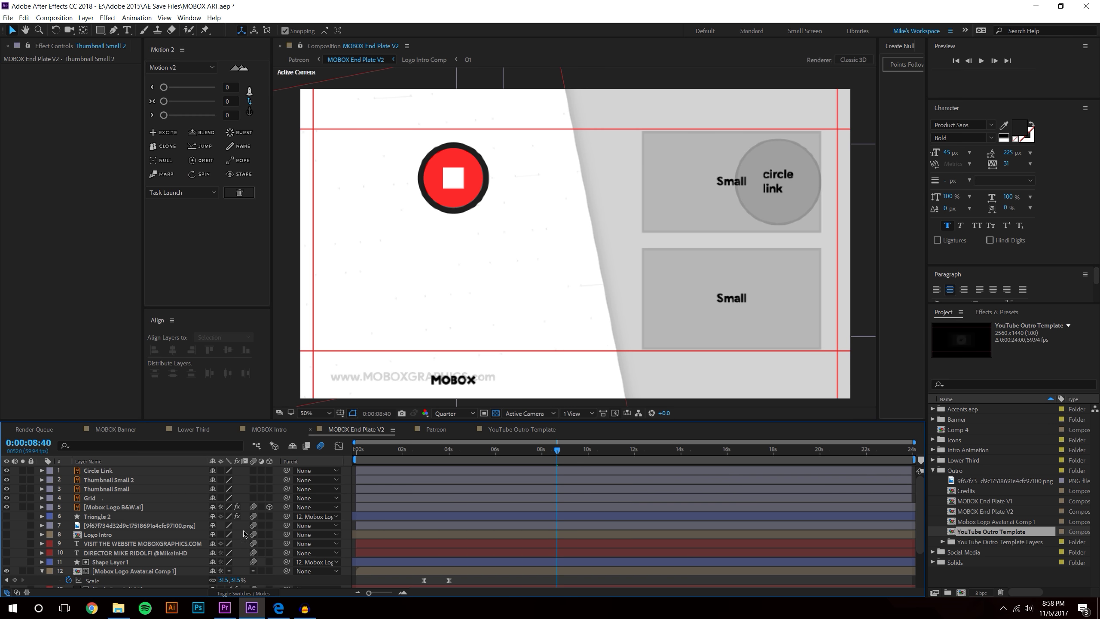
click(837, 173)
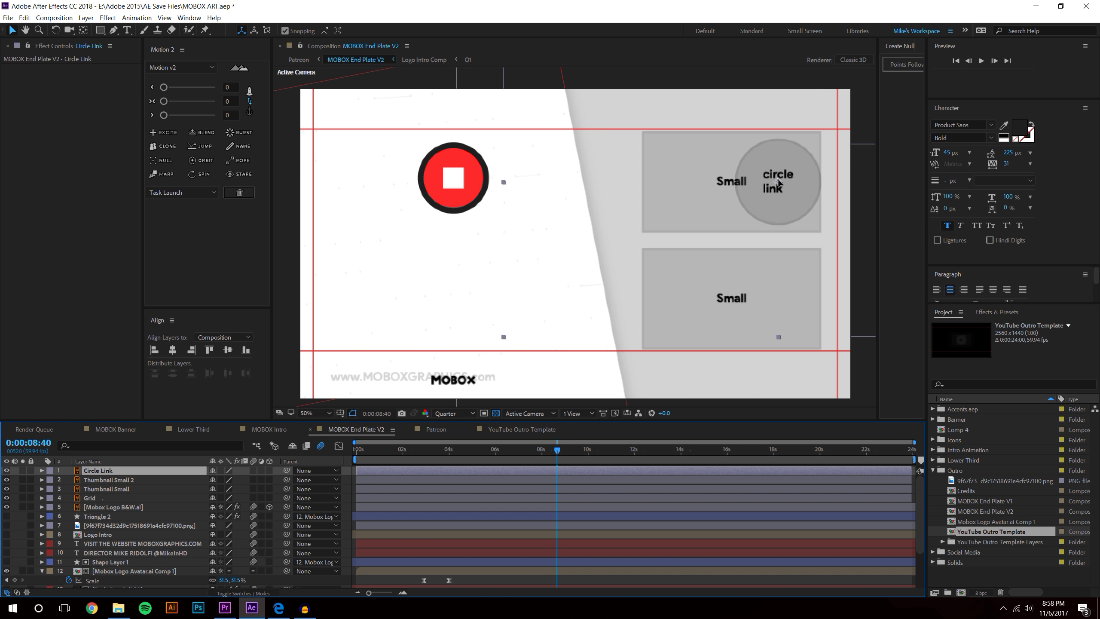
drag(778, 184, 453, 179)
scroll(506, 193, up, 2)
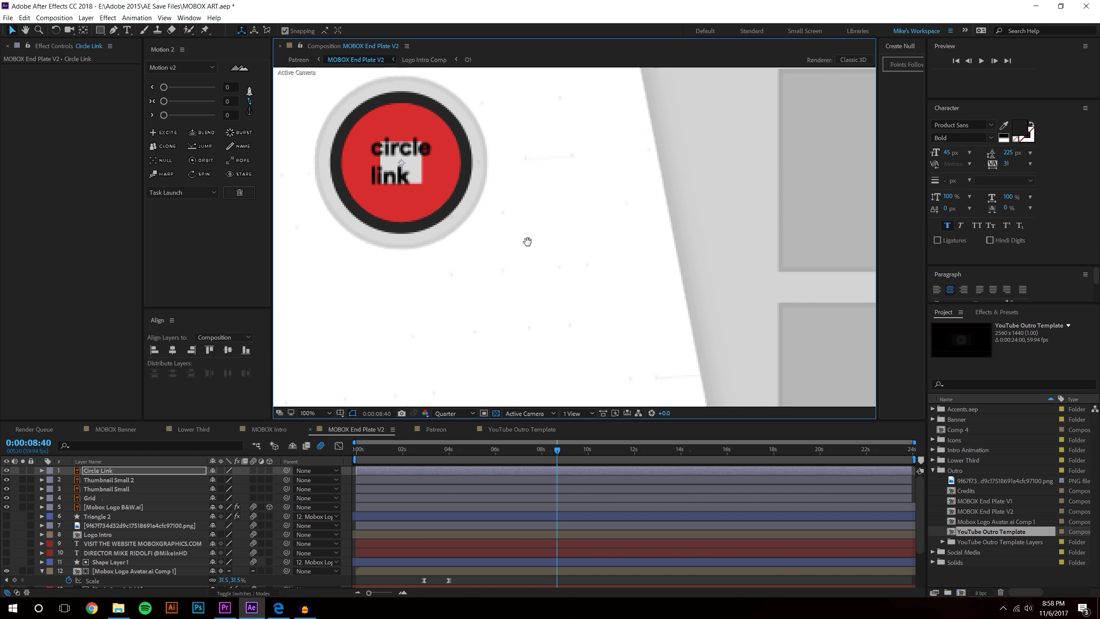
drag(528, 242, 618, 306)
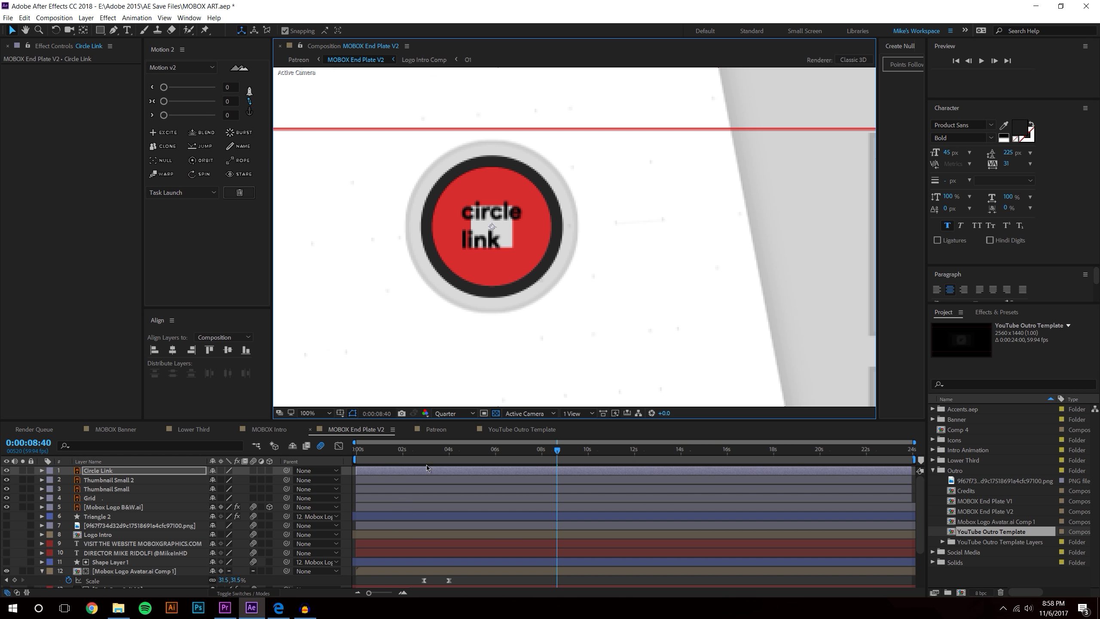
click(288, 609)
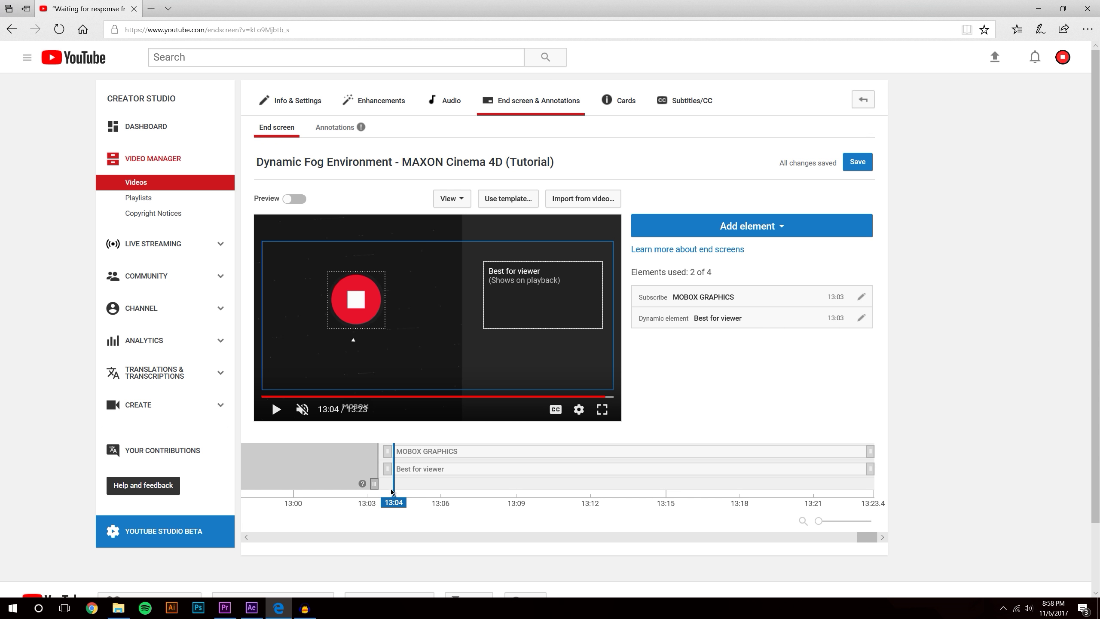
drag(394, 491, 496, 491)
click(277, 411)
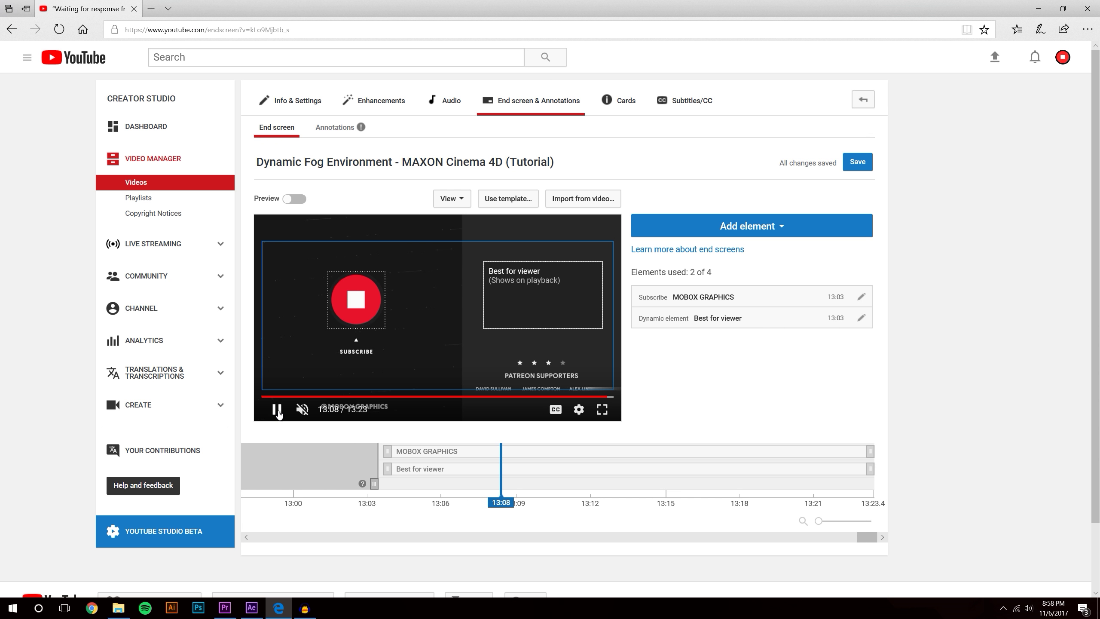
click(369, 280)
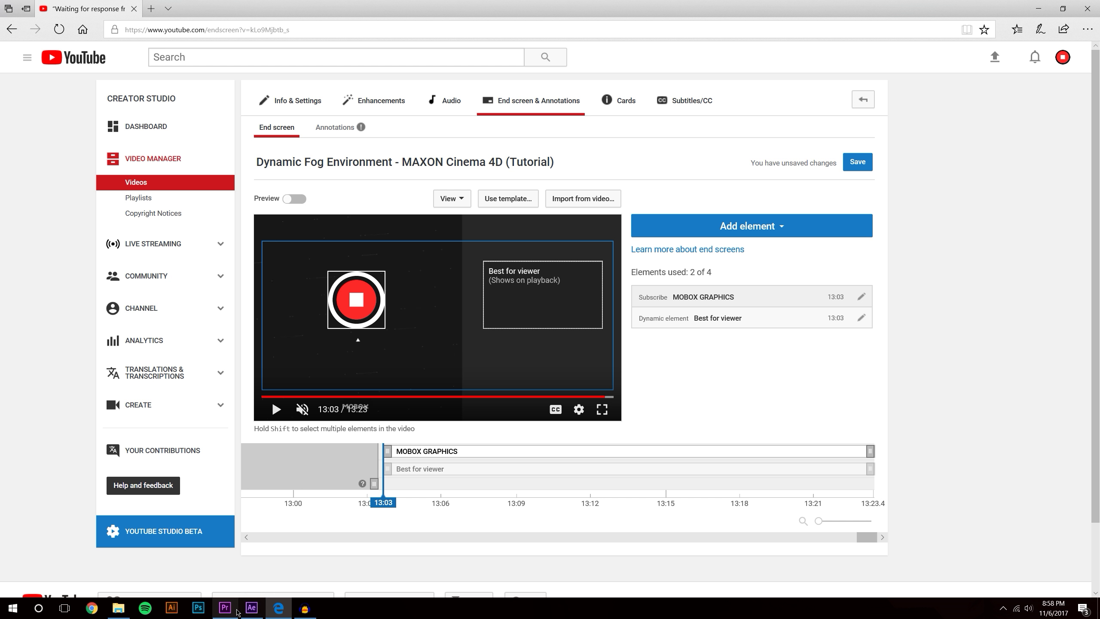
click(252, 608)
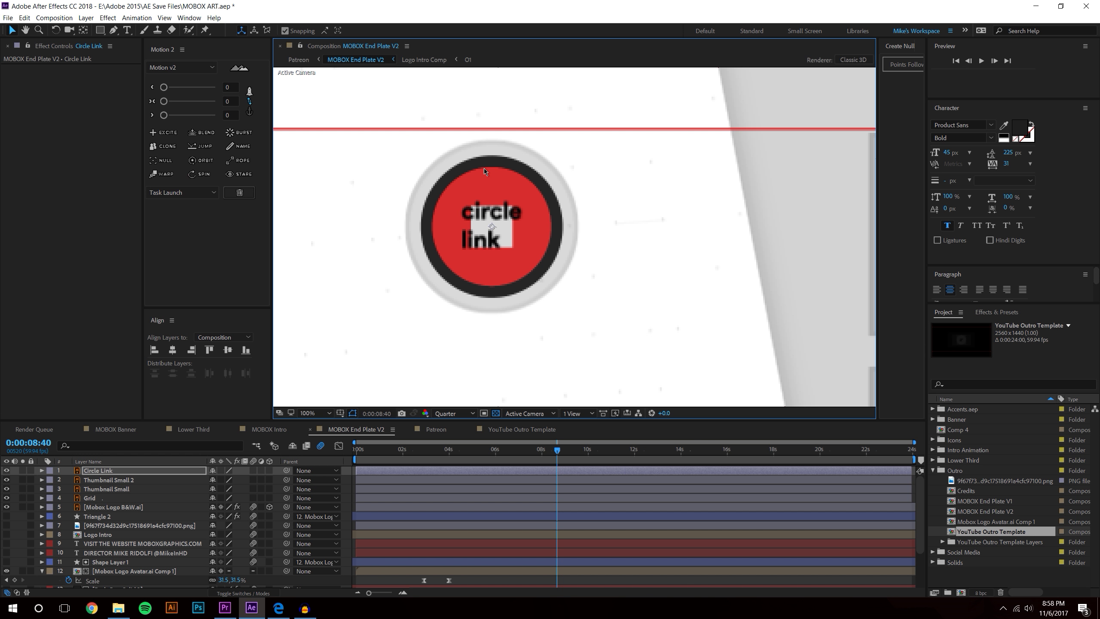
Step: Turn off visibility for layers 1–4 and view the clean end plate at 50%
key(comma)
key(comma)
key(comma)
key(comma)
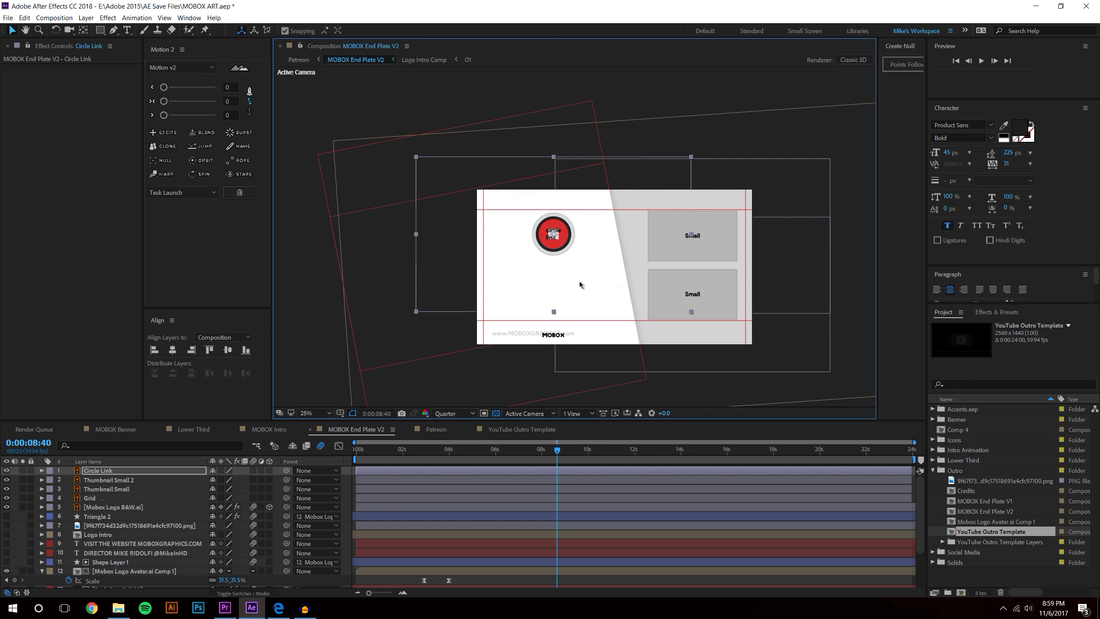
key(period)
key(period)
drag(604, 260, 532, 203)
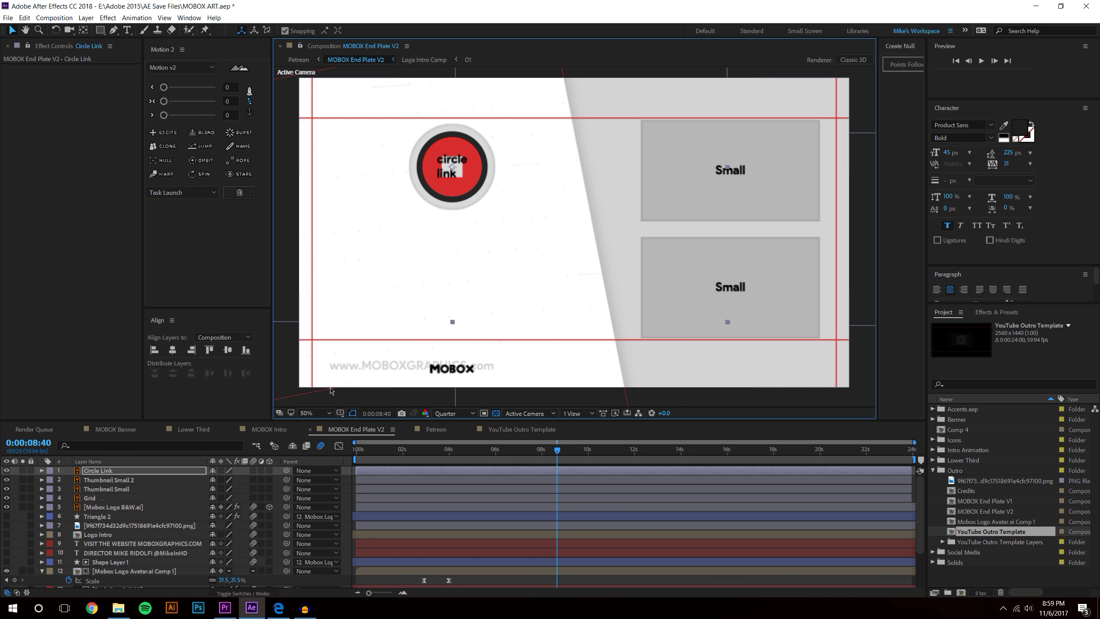
drag(7, 470, 6, 499)
key(comma)
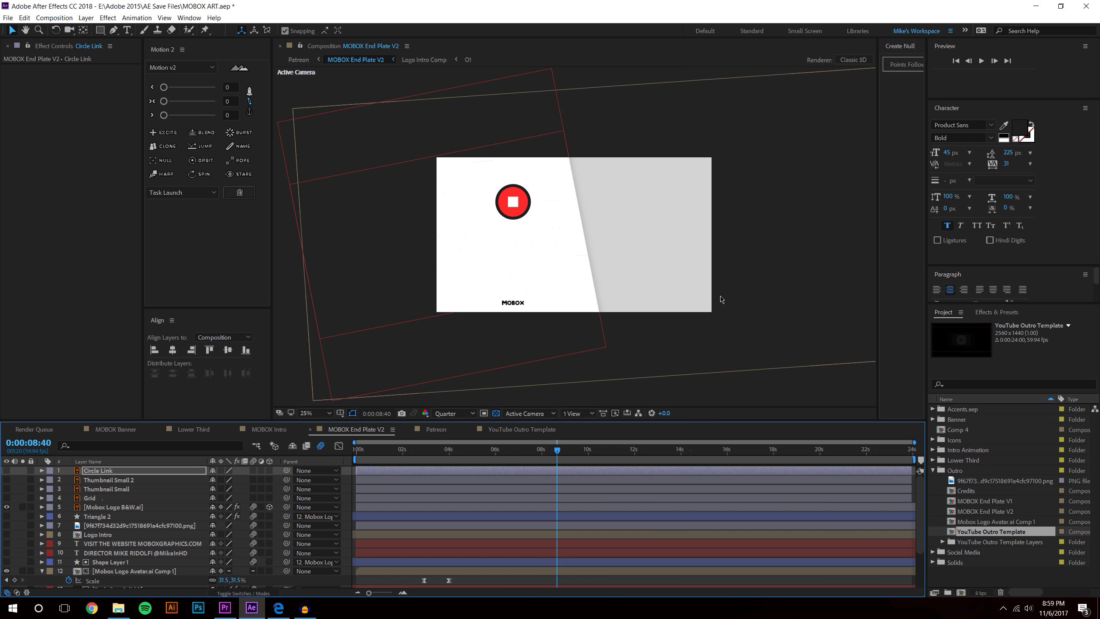
key(period)
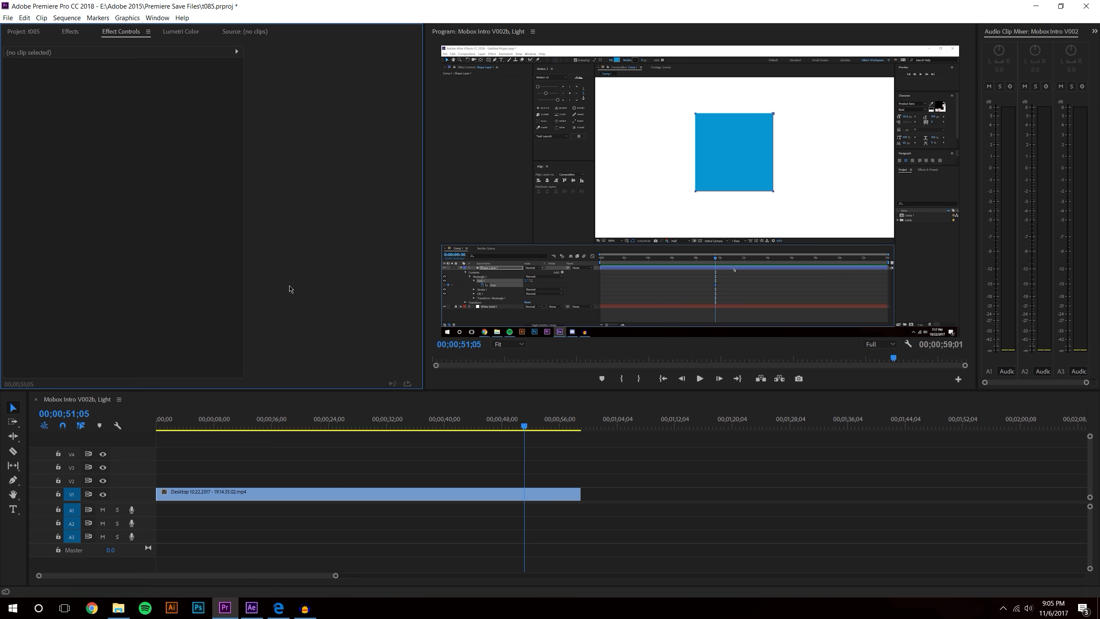
Step: Drag MOBOX End Plate V2.mov from the Desktop onto track V2 and scrub through it
click(118, 609)
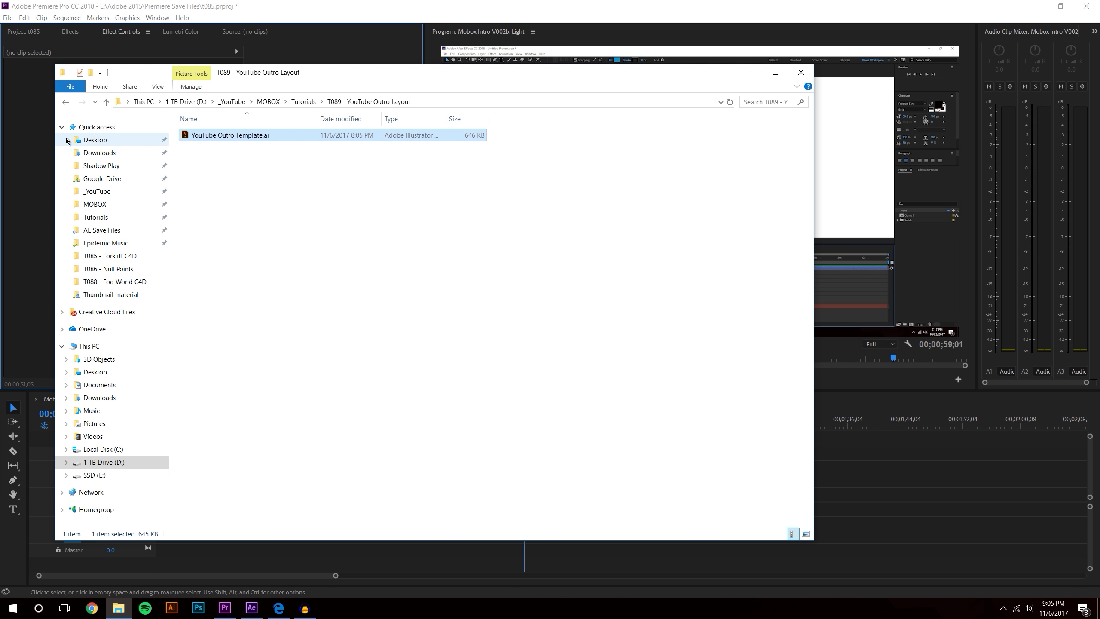
click(87, 141)
drag(195, 149, 563, 473)
click(563, 464)
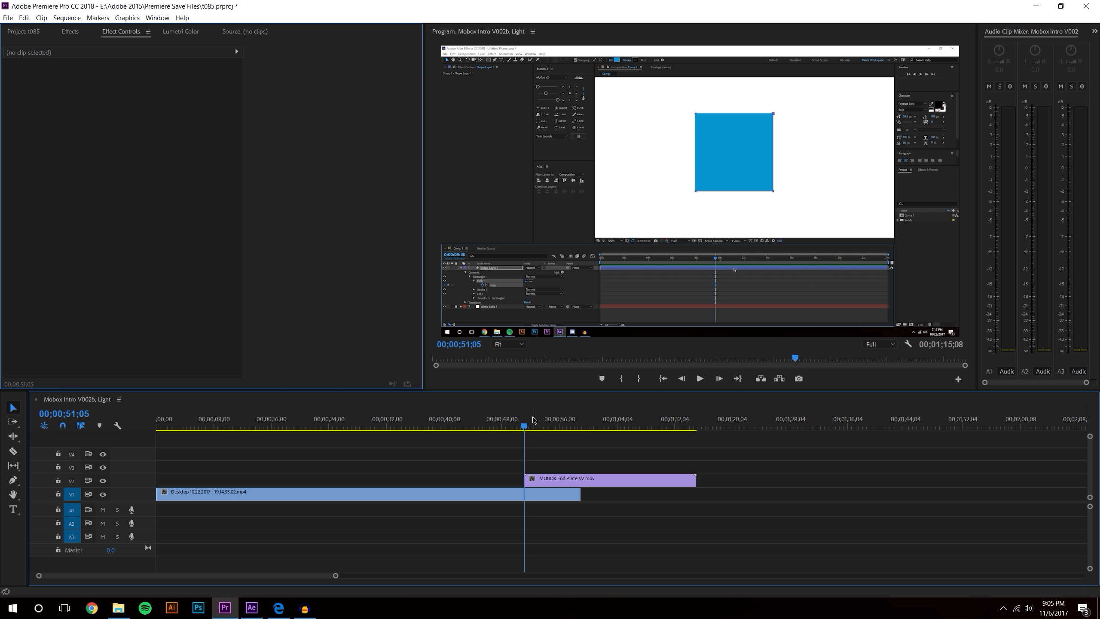
drag(534, 427, 658, 427)
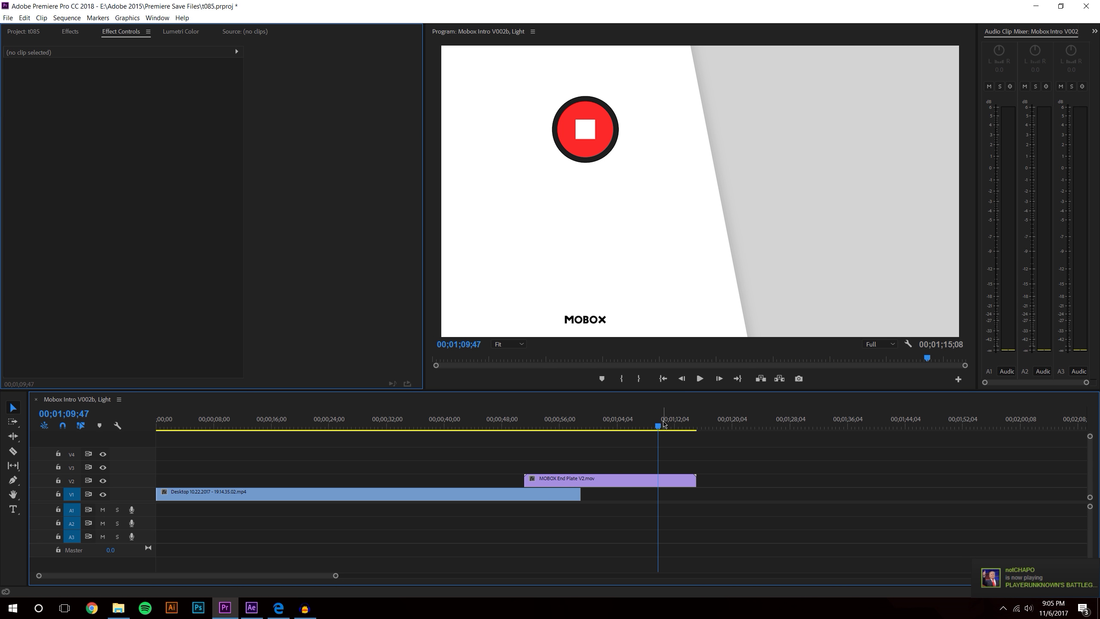
click(8, 18)
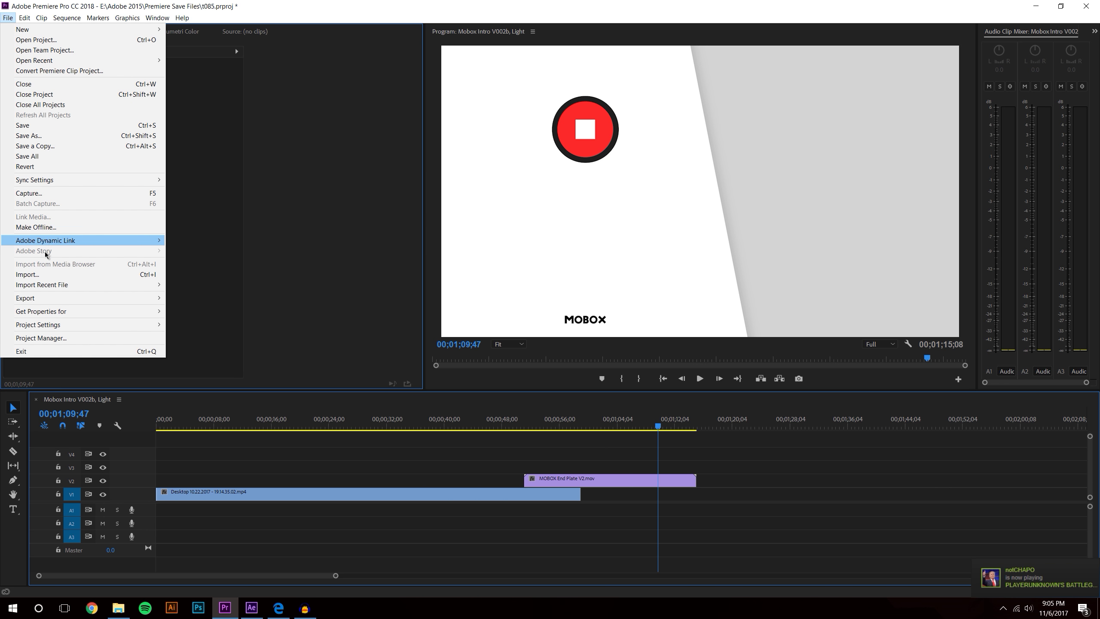
Step: Unlock the export frame size and change the width from 2,560 to 1920
click(322, 306)
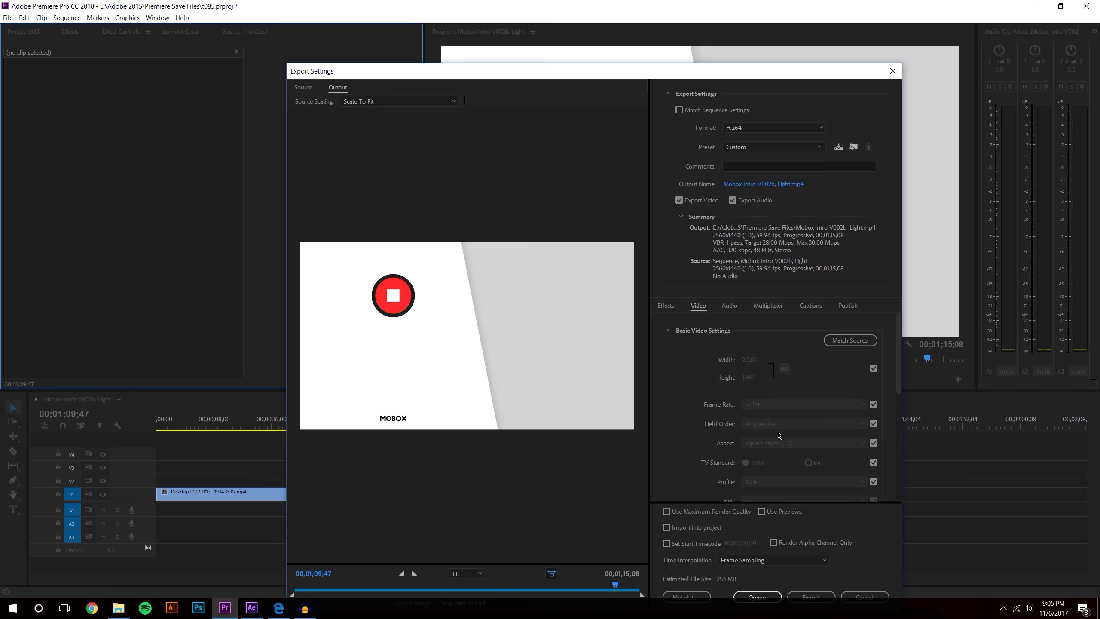
scroll(698, 379, down, 5)
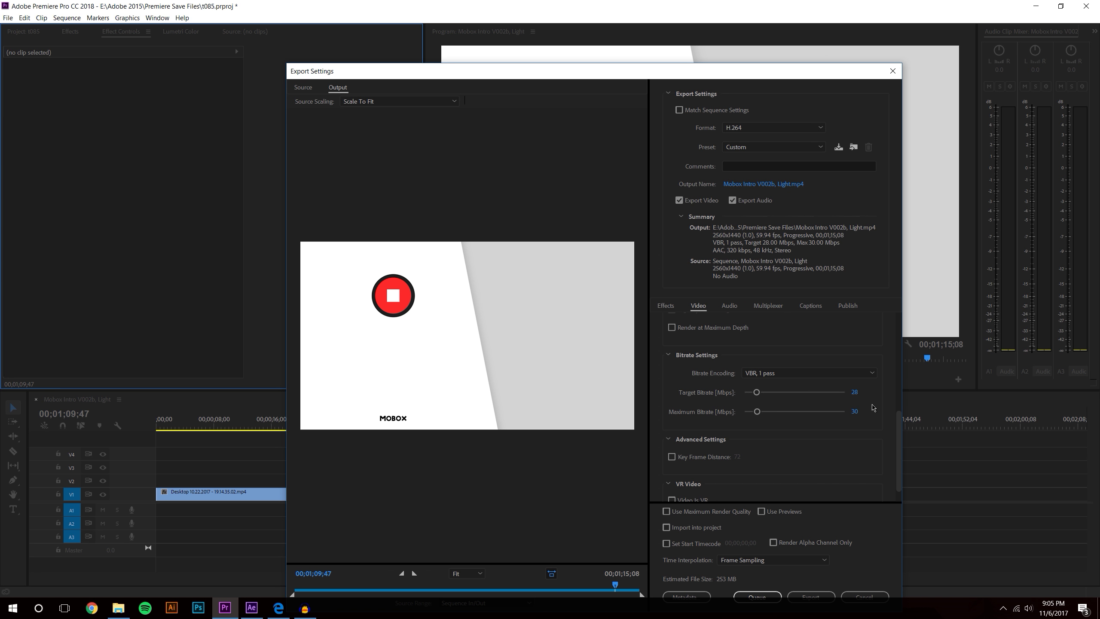
scroll(871, 424, up, 5)
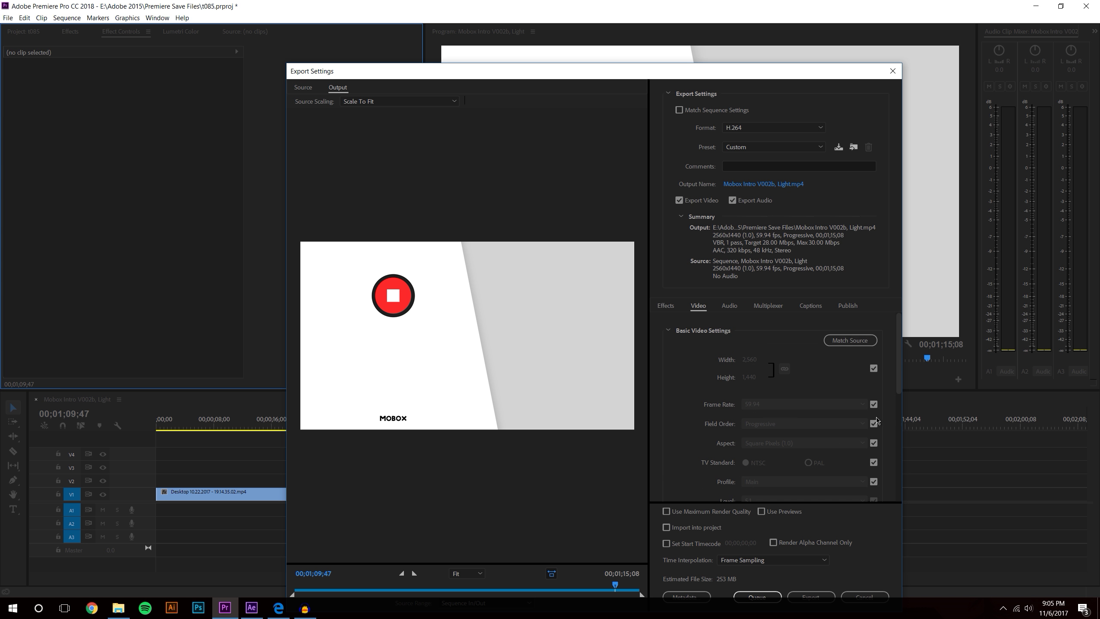
click(873, 368)
click(748, 359)
text(1,92)
text(0)
key(Tab)
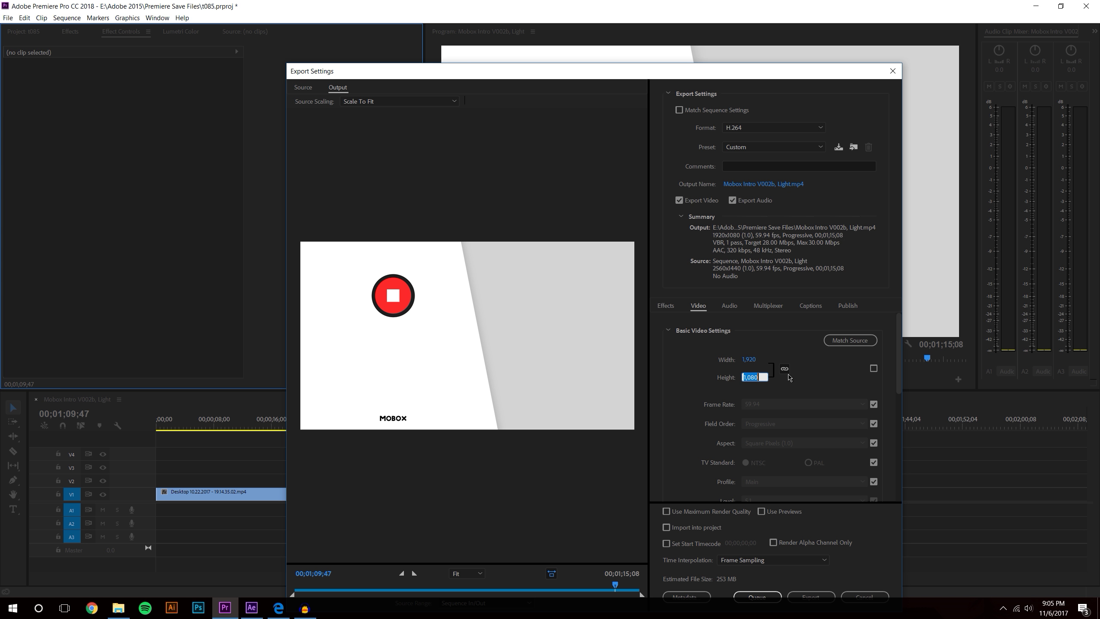
Step: Set the target bitrate to 12 Mbps and the maximum bitrate to 15 Mbps
scroll(880, 398, down, 5)
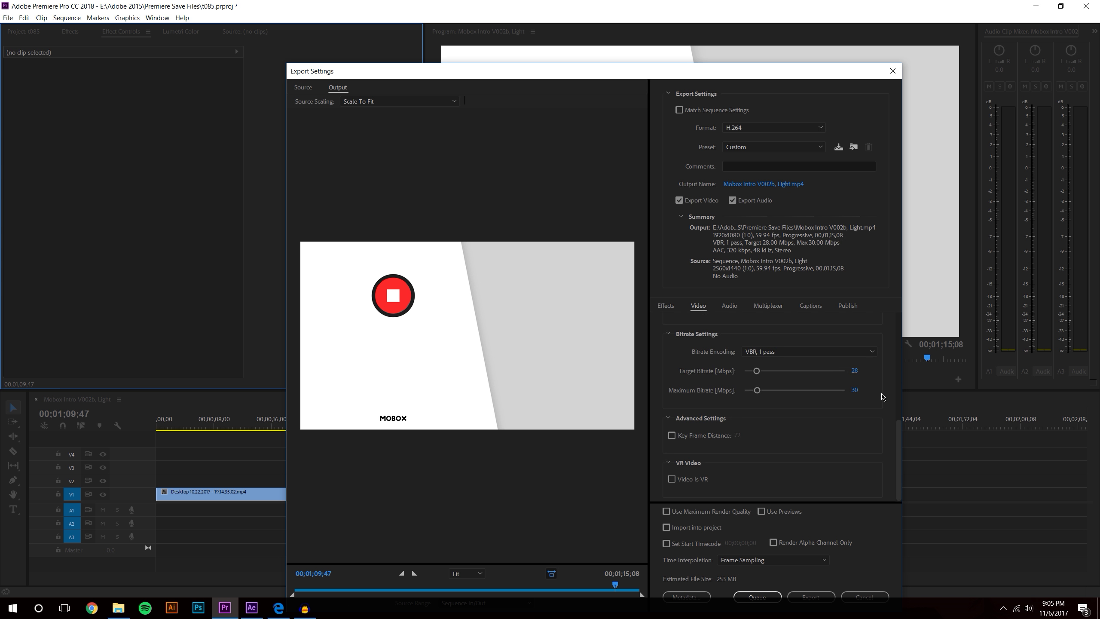
click(855, 465)
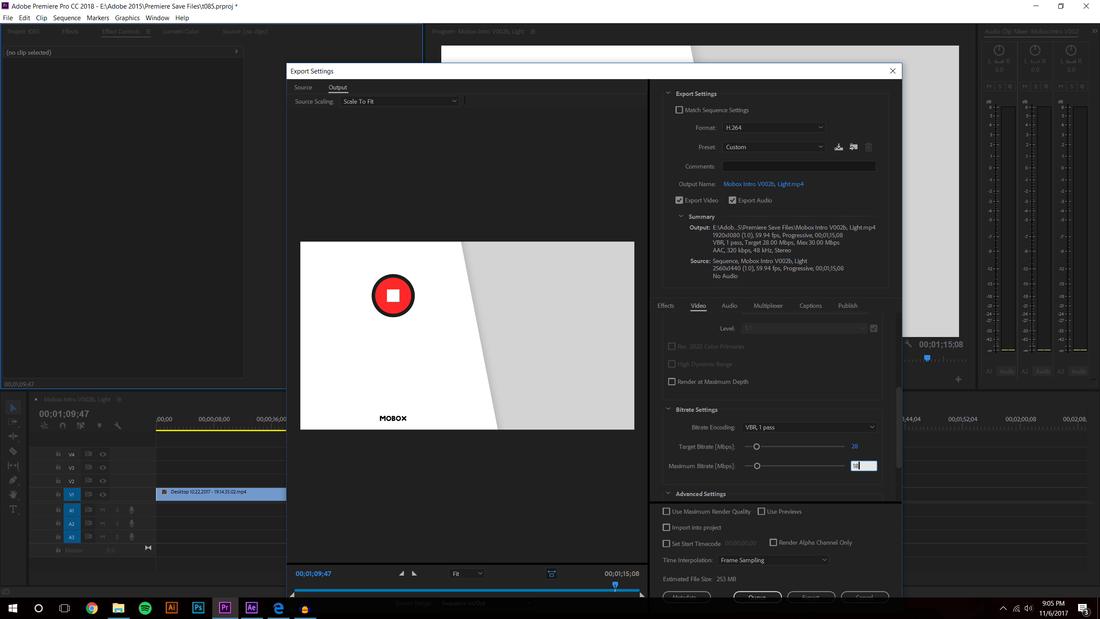
click(855, 446)
key(Return)
click(856, 465)
key(Return)
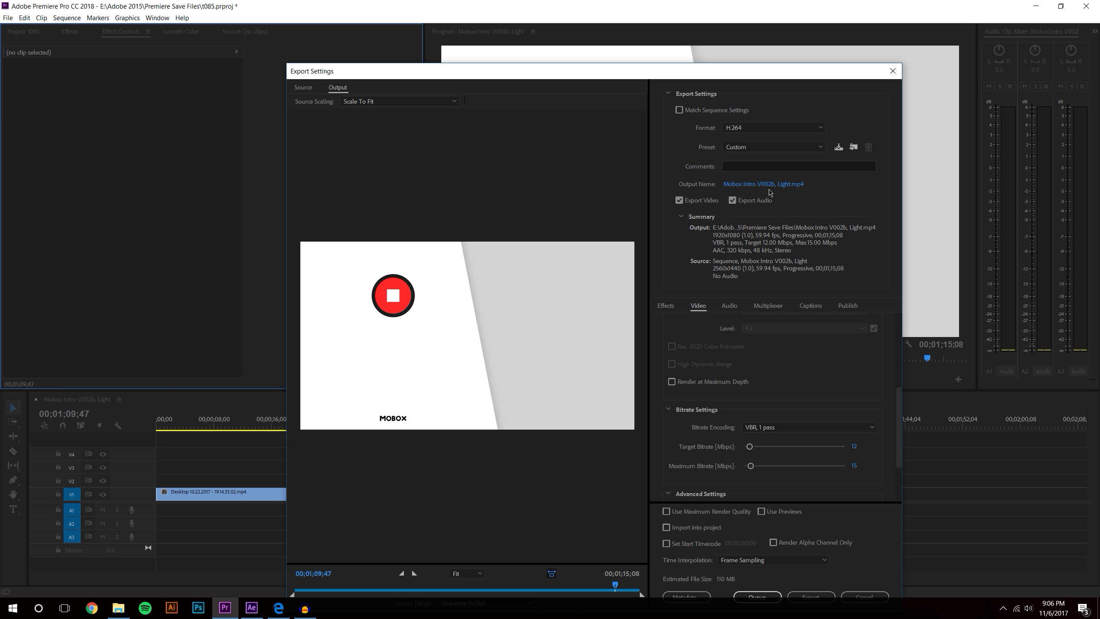
Step: Set the export's output location to the Desktop folder
click(769, 190)
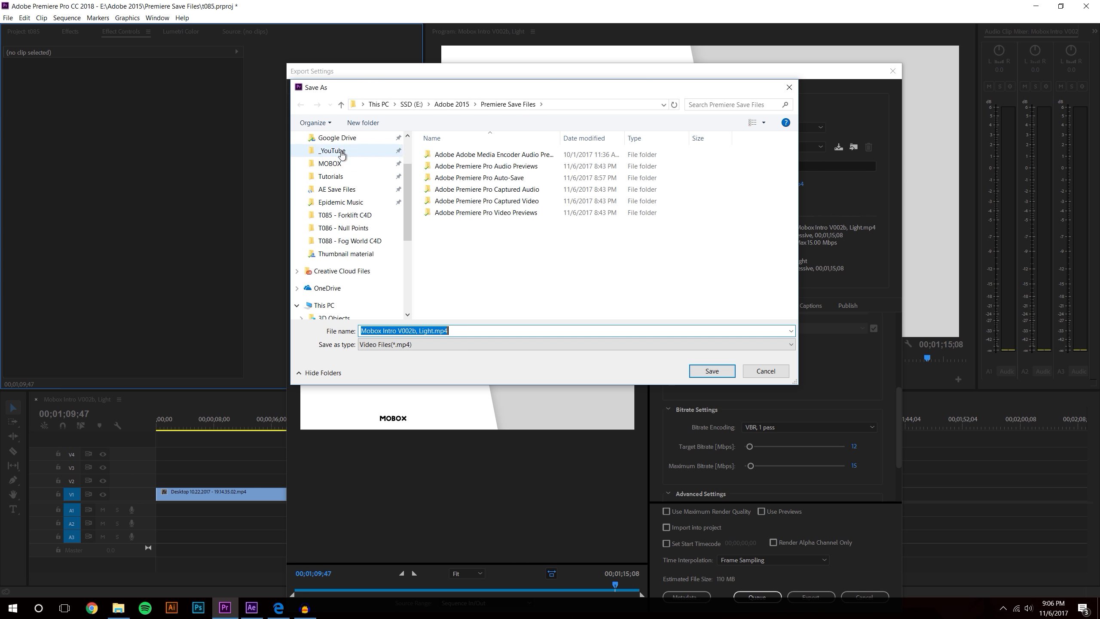
scroll(342, 154, up, 2)
click(330, 159)
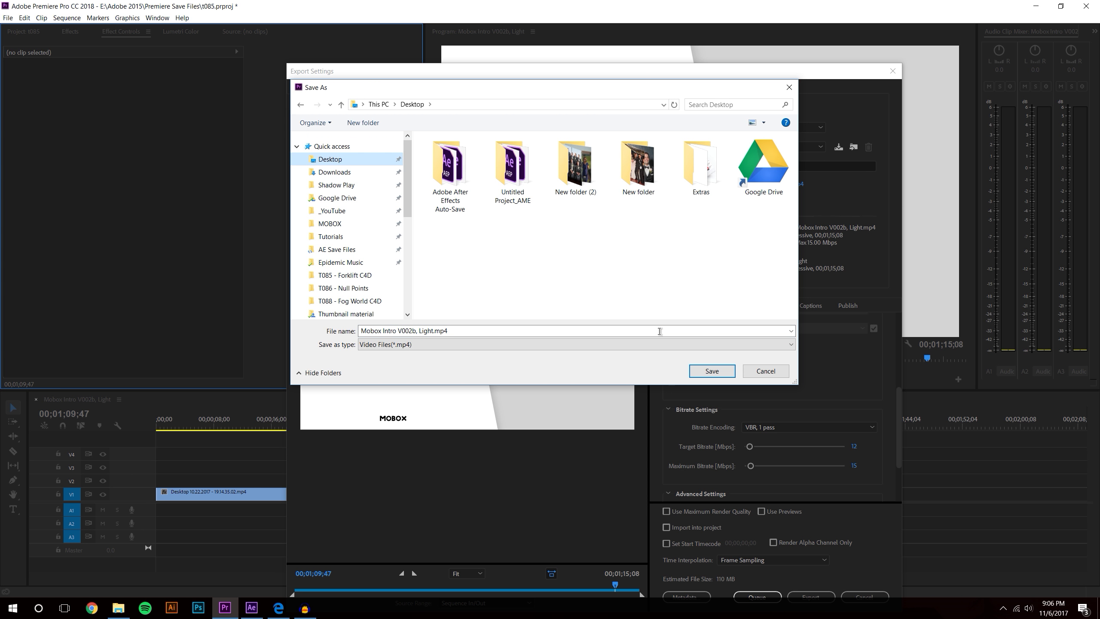
click(713, 372)
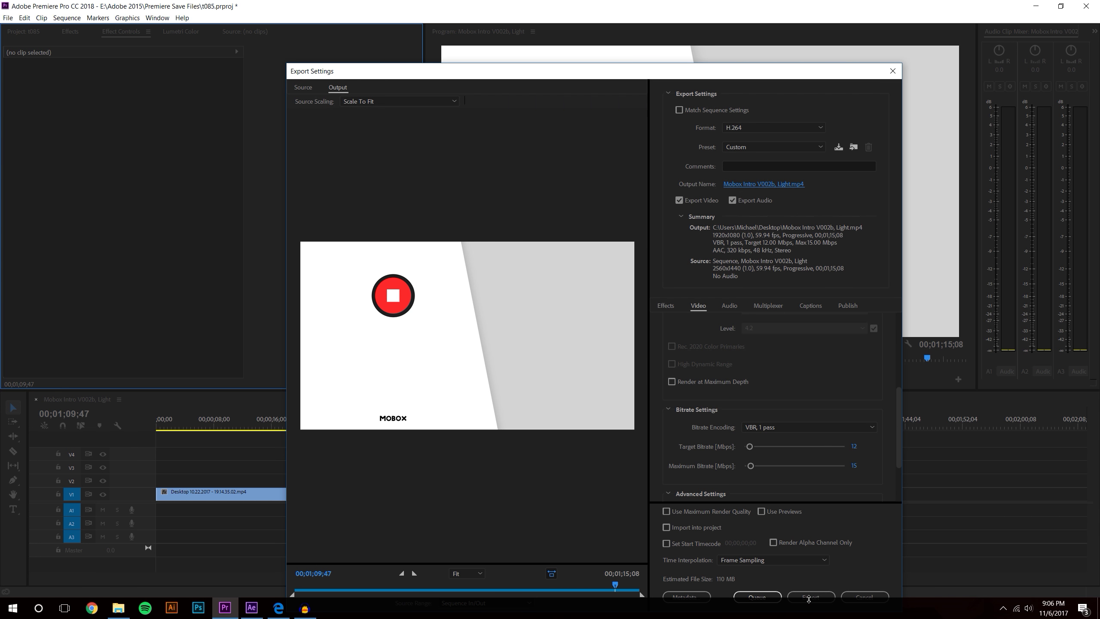
drag(732, 72, 730, 33)
Step: Render the Mobox Intro V002b, Light export, closing Steam while it encodes
click(809, 559)
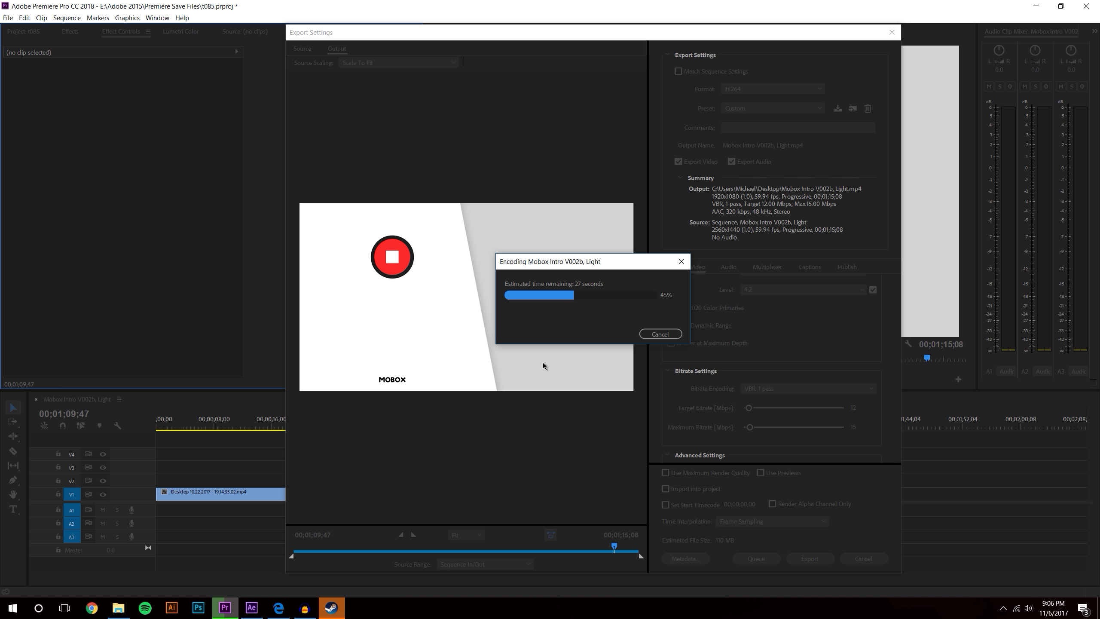
right_click(332, 608)
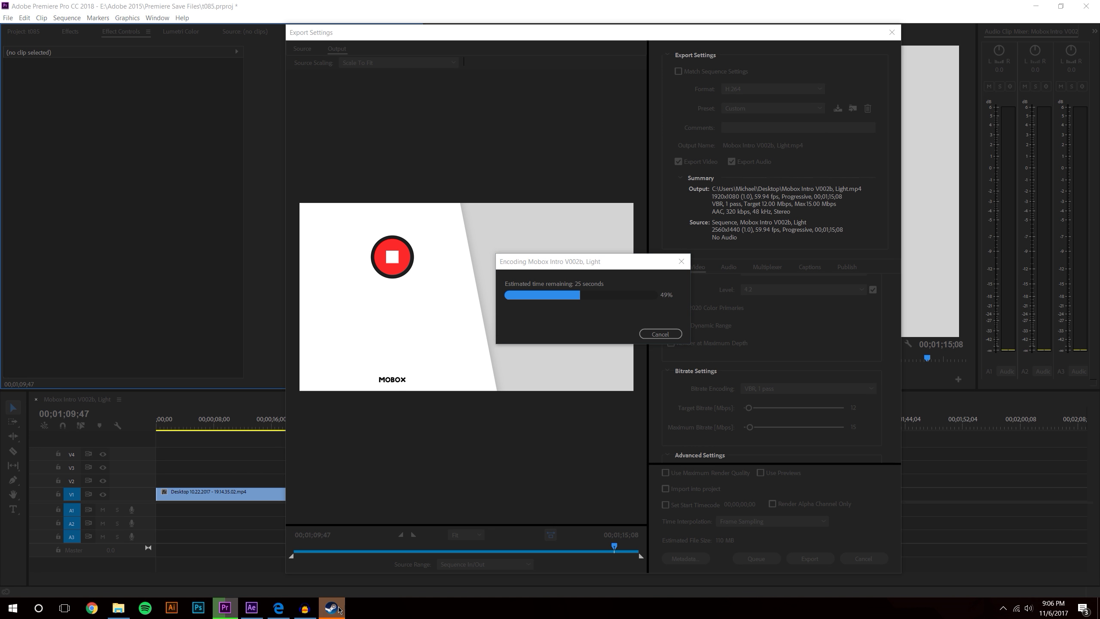
click(325, 585)
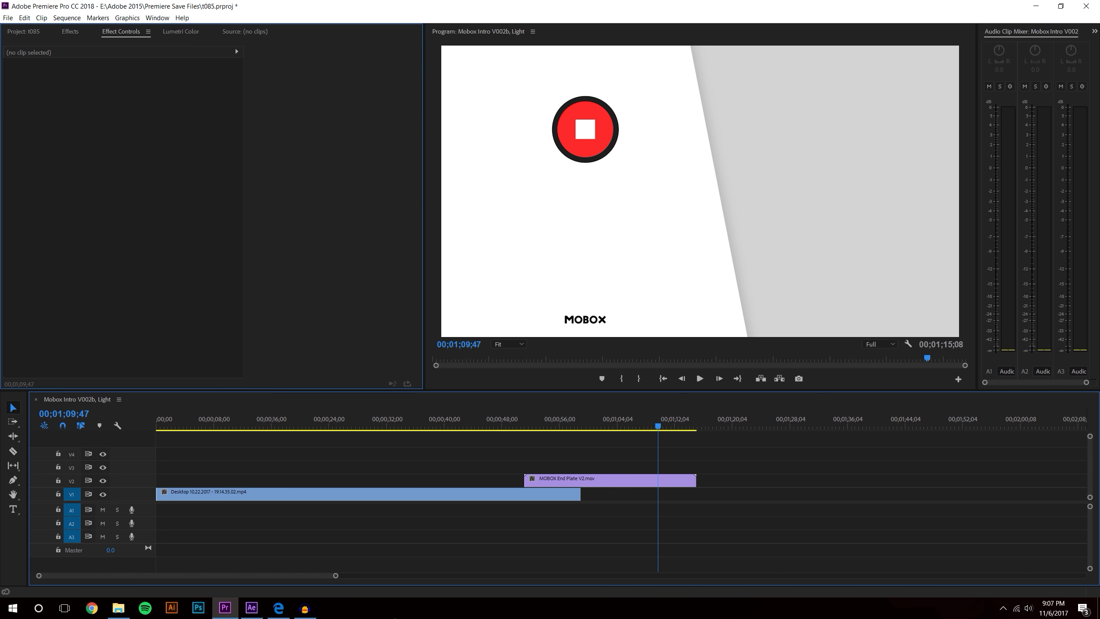
Step: Upload Mobox Intro V002b, Light.mp4 from the Desktop to YouTube
click(291, 615)
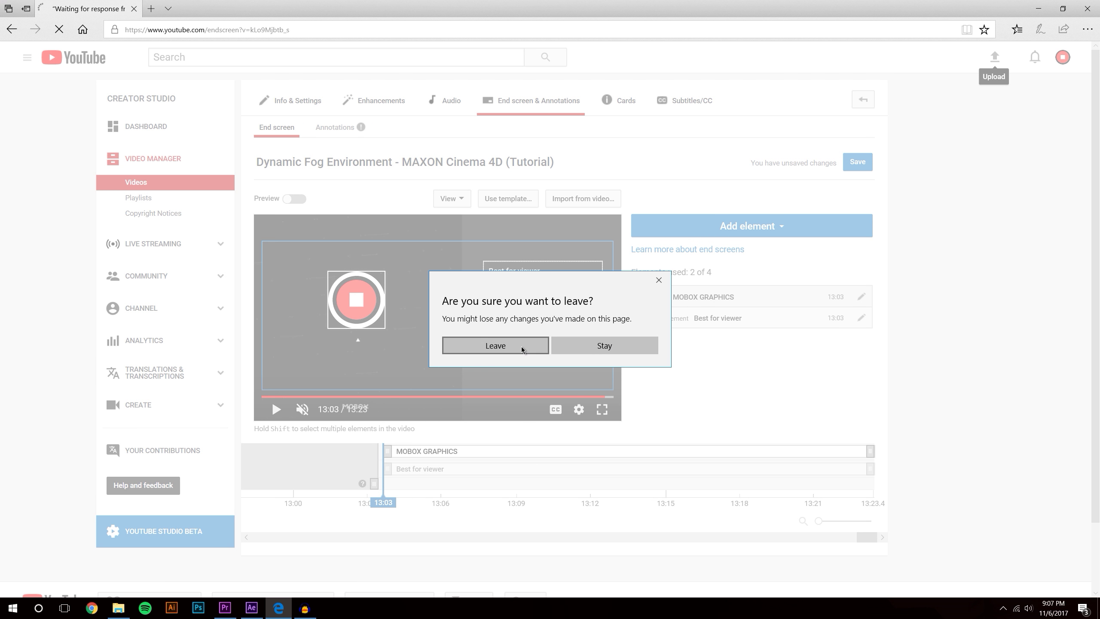
click(519, 348)
click(118, 609)
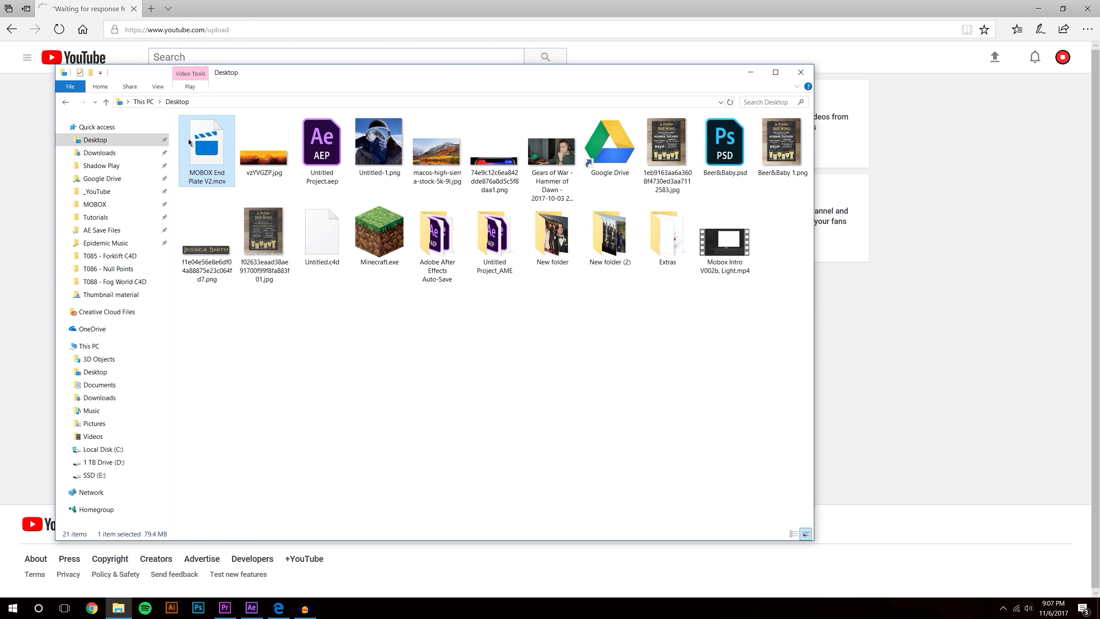
drag(682, 73, 808, 312)
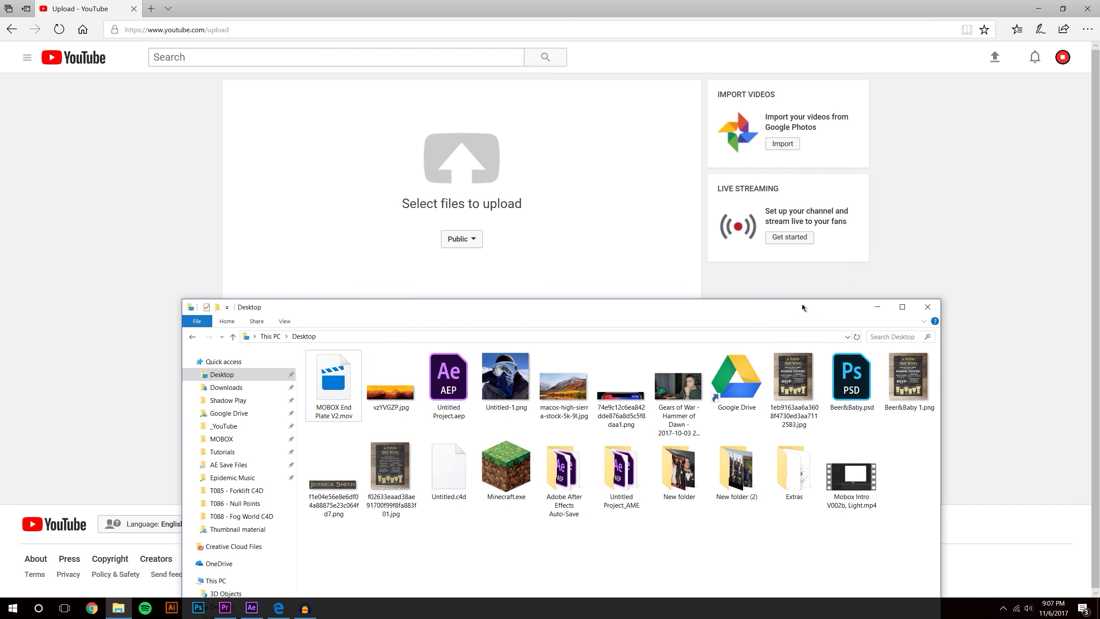
click(851, 477)
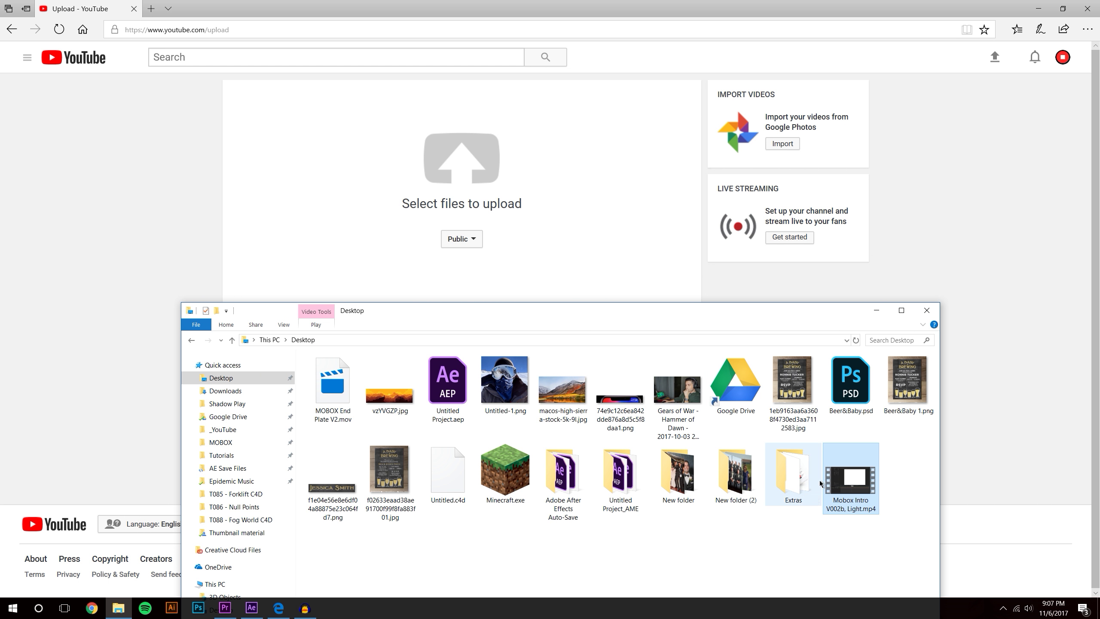
drag(846, 490, 472, 181)
click(749, 298)
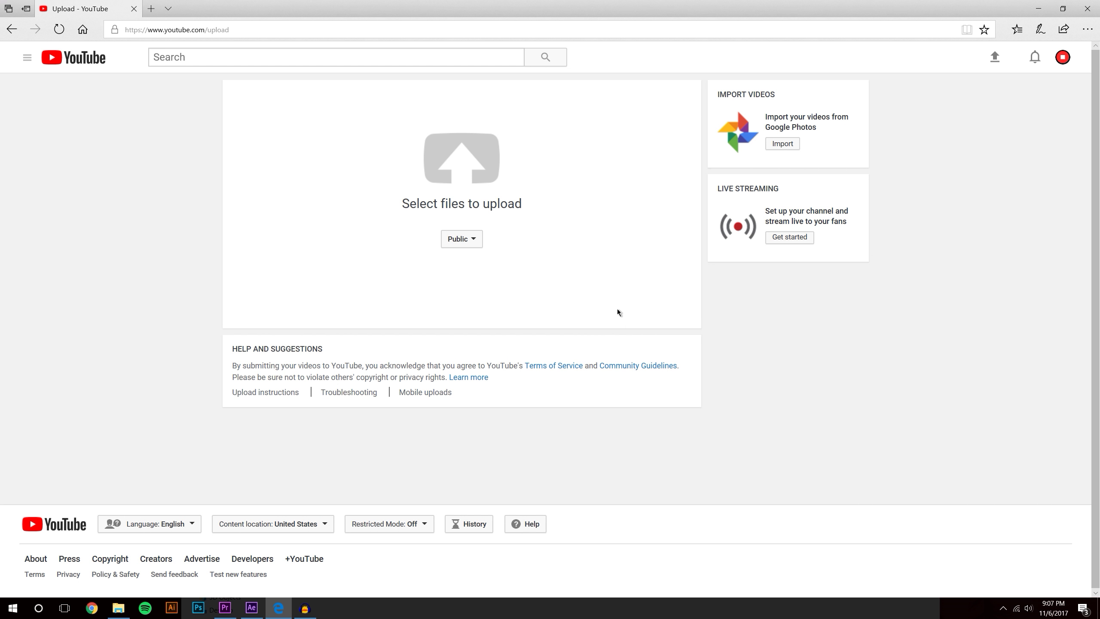
click(461, 196)
click(43, 58)
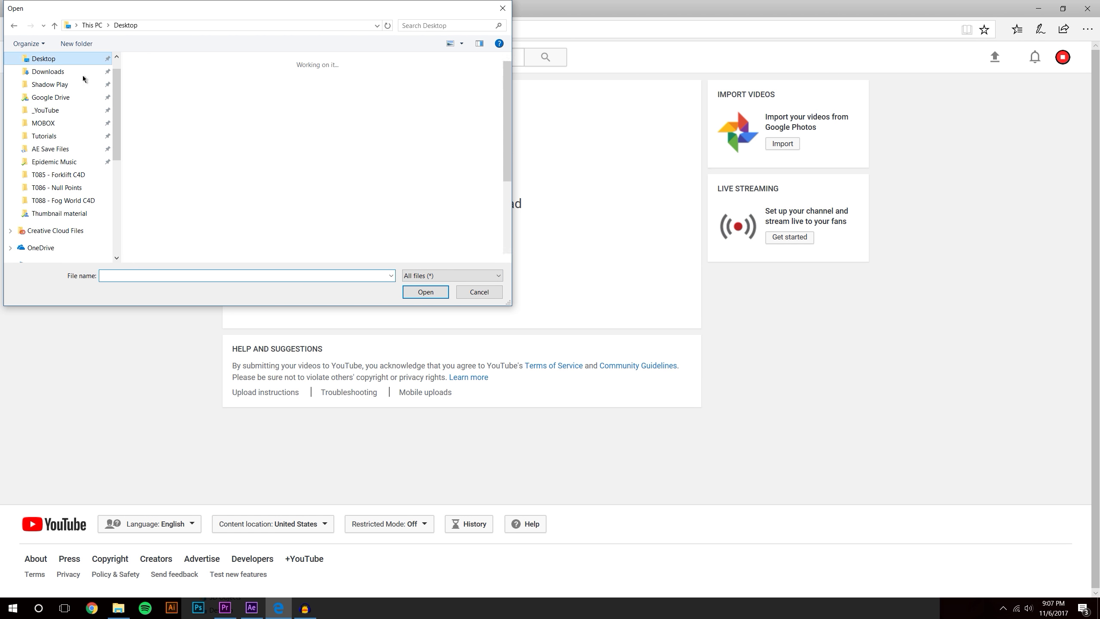
click(468, 93)
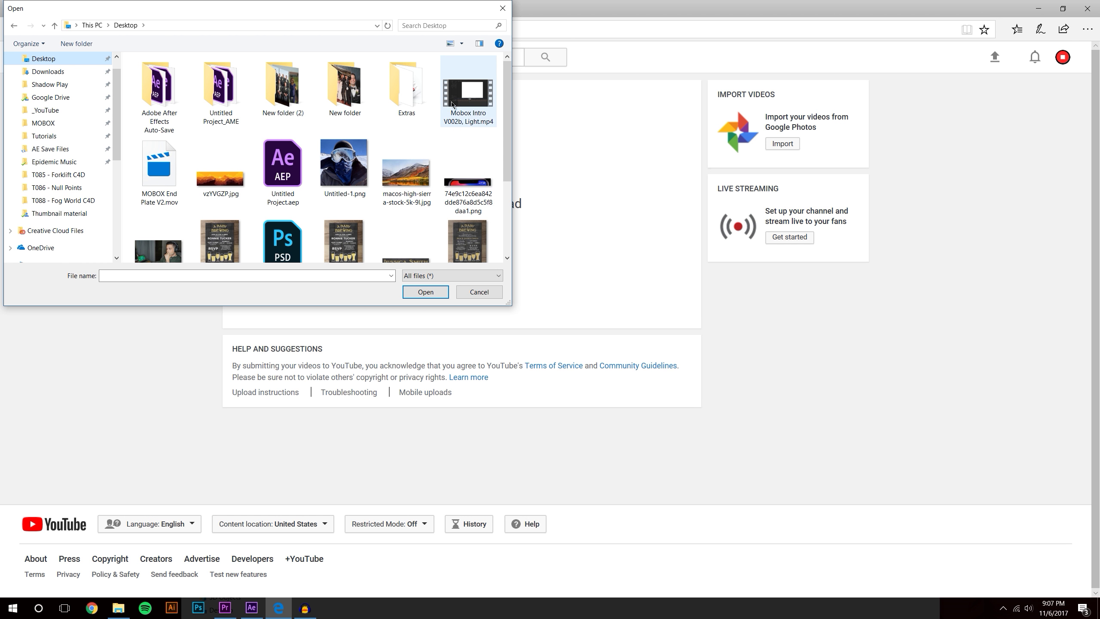
click(426, 292)
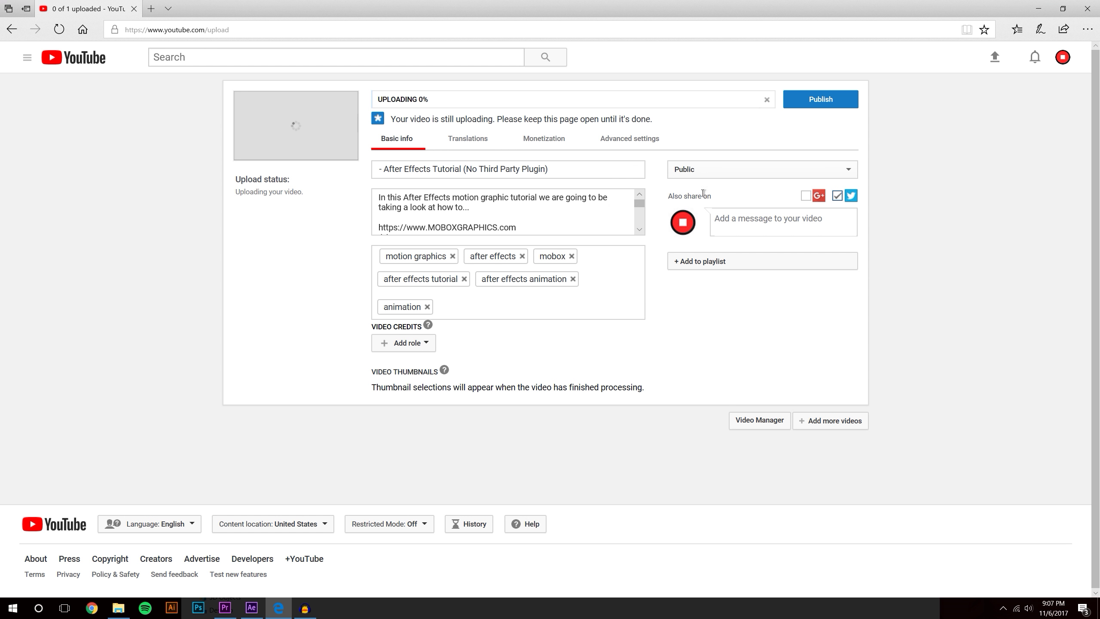
Step: Set the uploaded video to Private and save its details
click(713, 172)
click(712, 191)
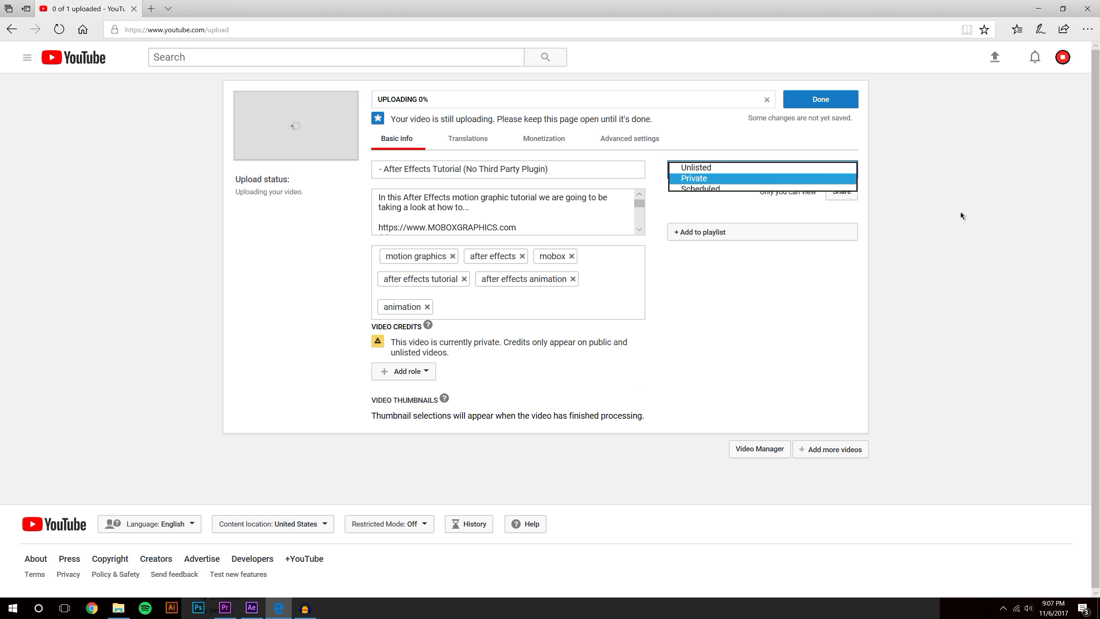
click(825, 104)
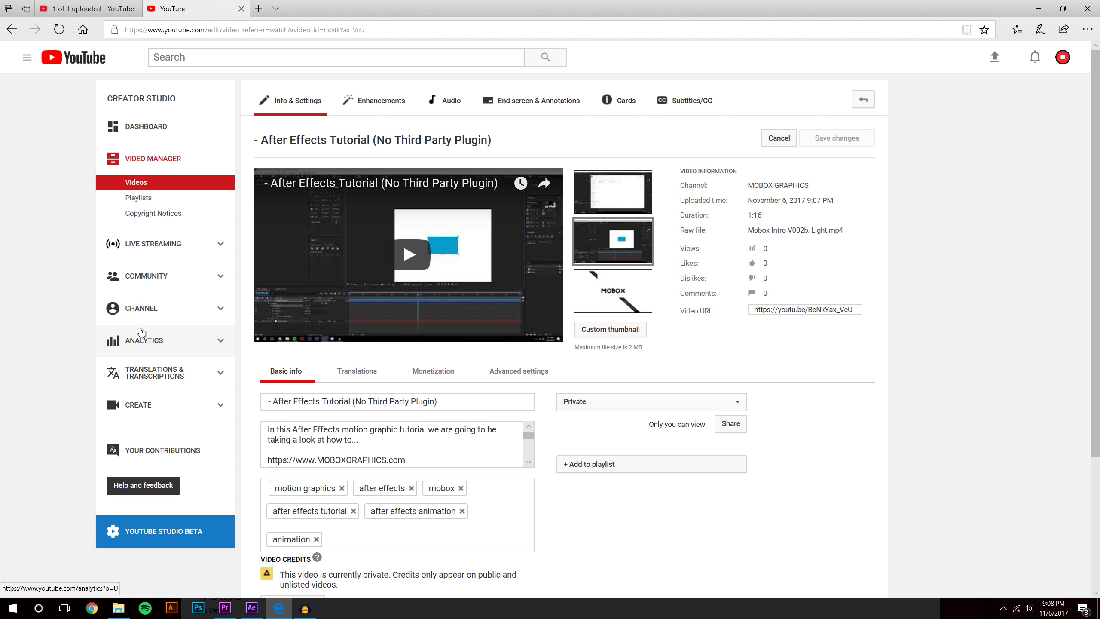
Step: Open the End screen & Annotations tab for the After Effects Tutorial video
click(539, 101)
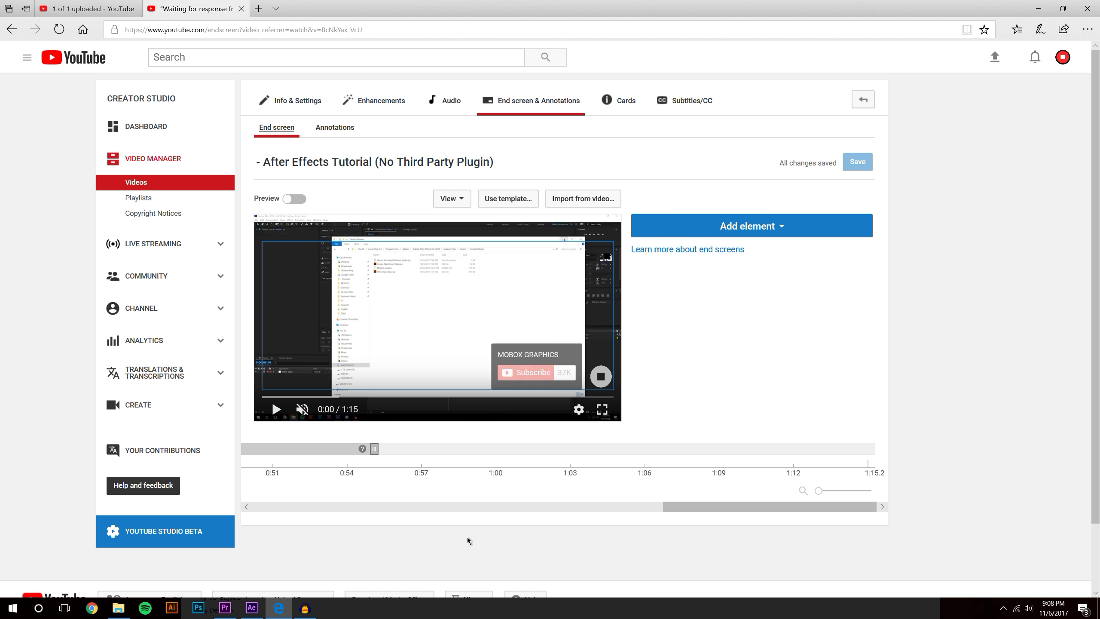
Step: Add a video element featuring the Morph Shape Paths video
scroll(906, 473, down, 2)
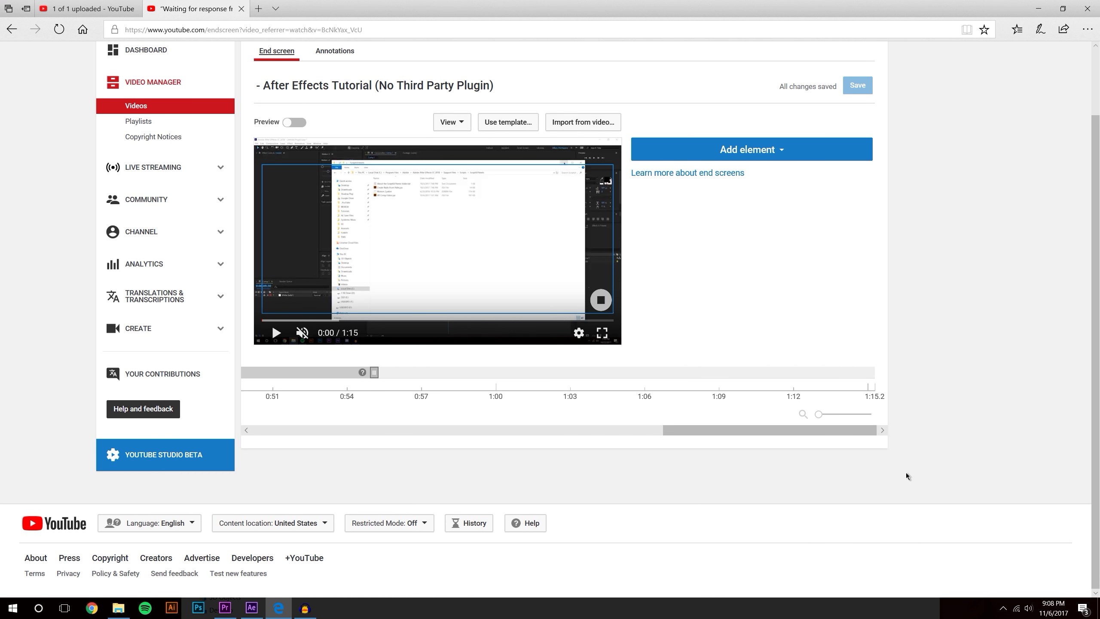
scroll(906, 473, up, 2)
click(754, 226)
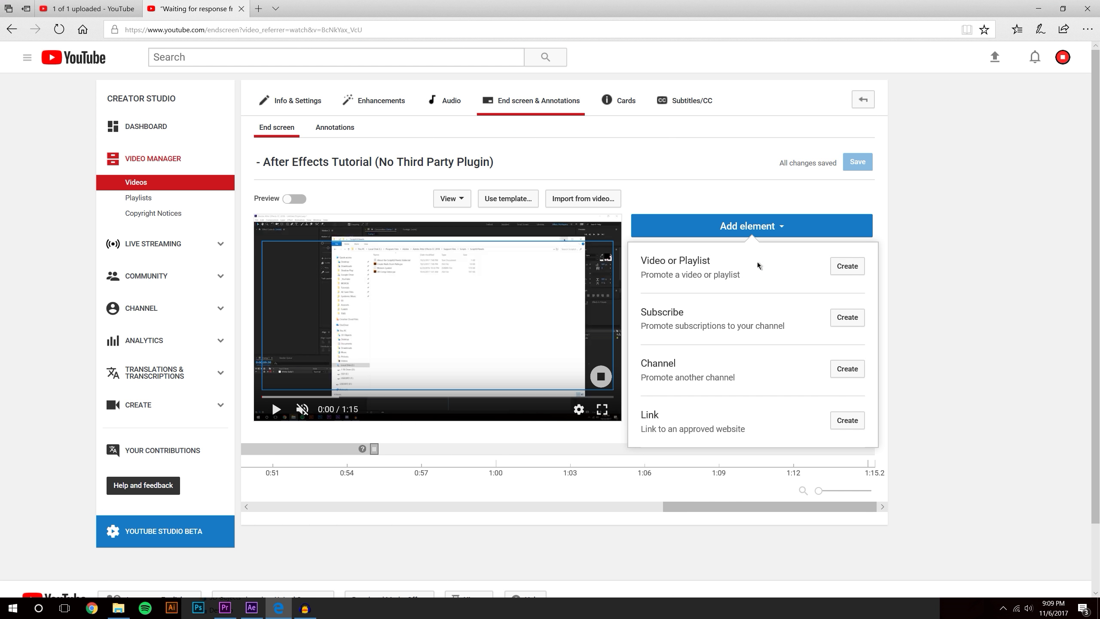
click(840, 267)
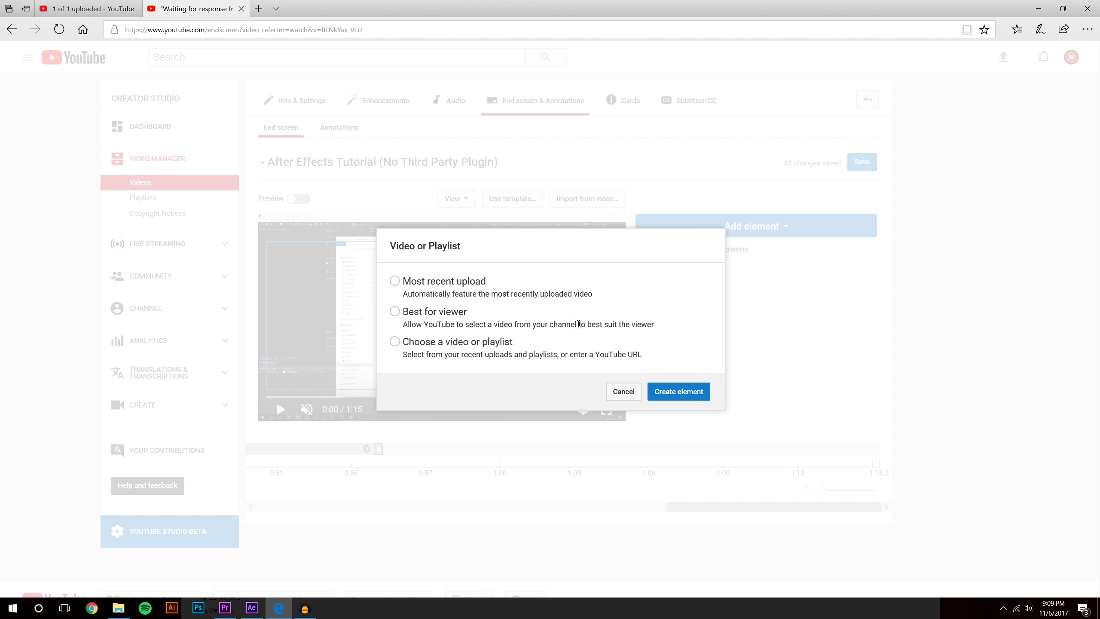
click(429, 342)
click(421, 219)
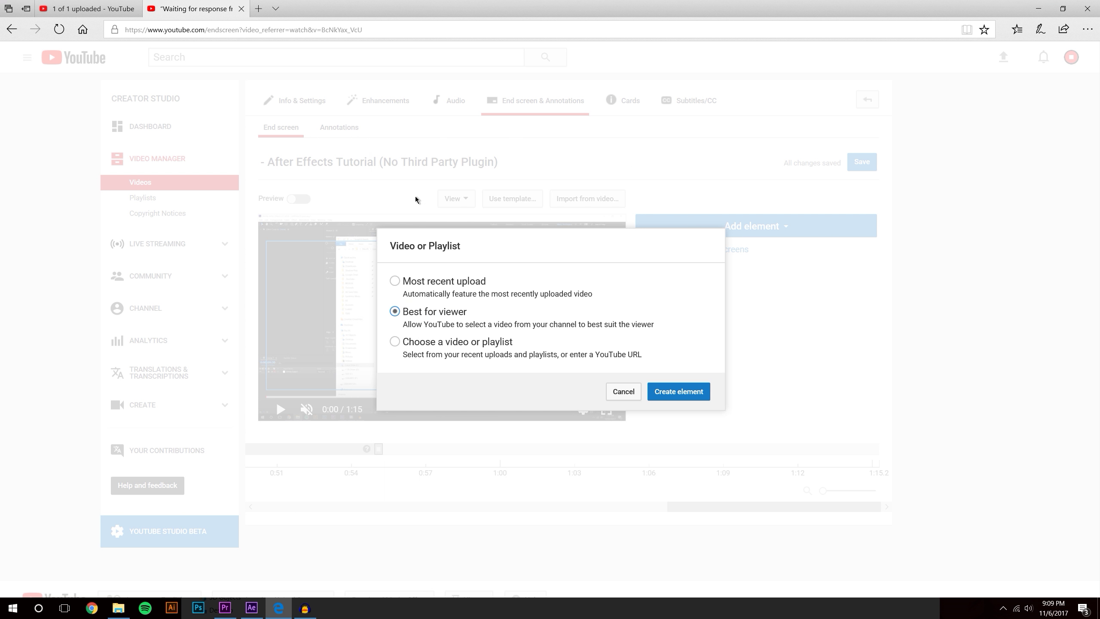
click(429, 347)
click(645, 343)
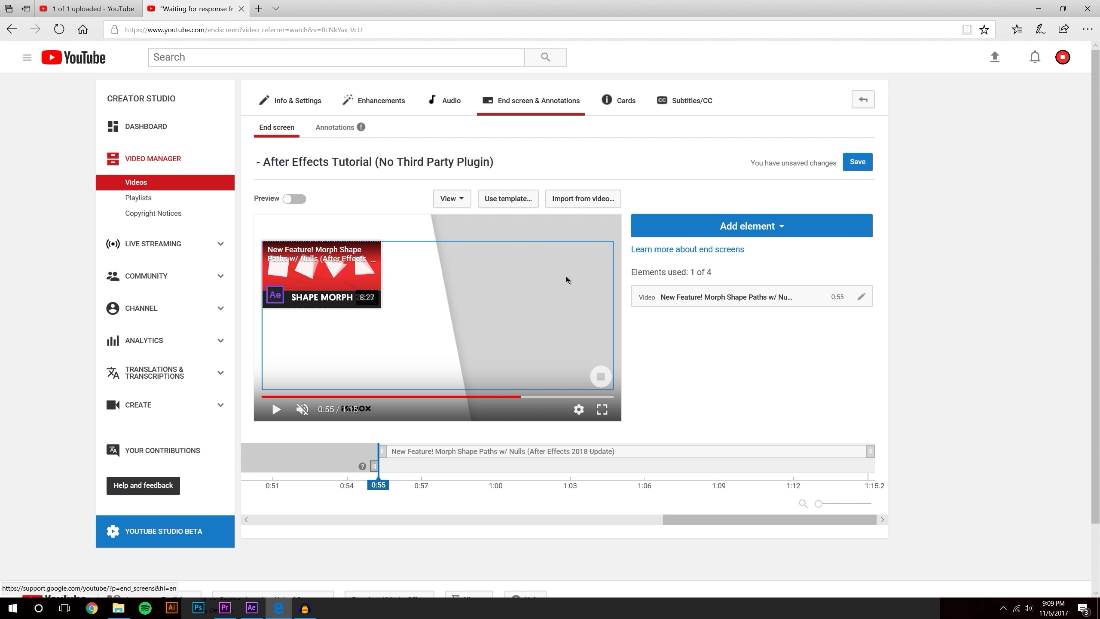
Step: Add a MOBOX GRAPHICS subscribe element and move the Morph Shape card top right
click(777, 228)
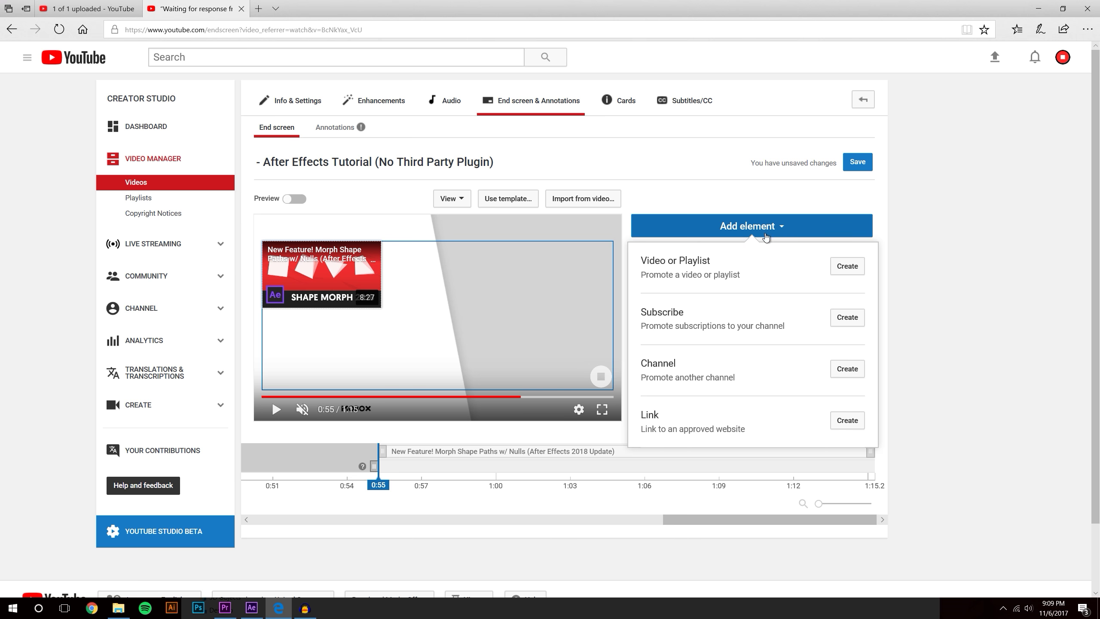
click(847, 368)
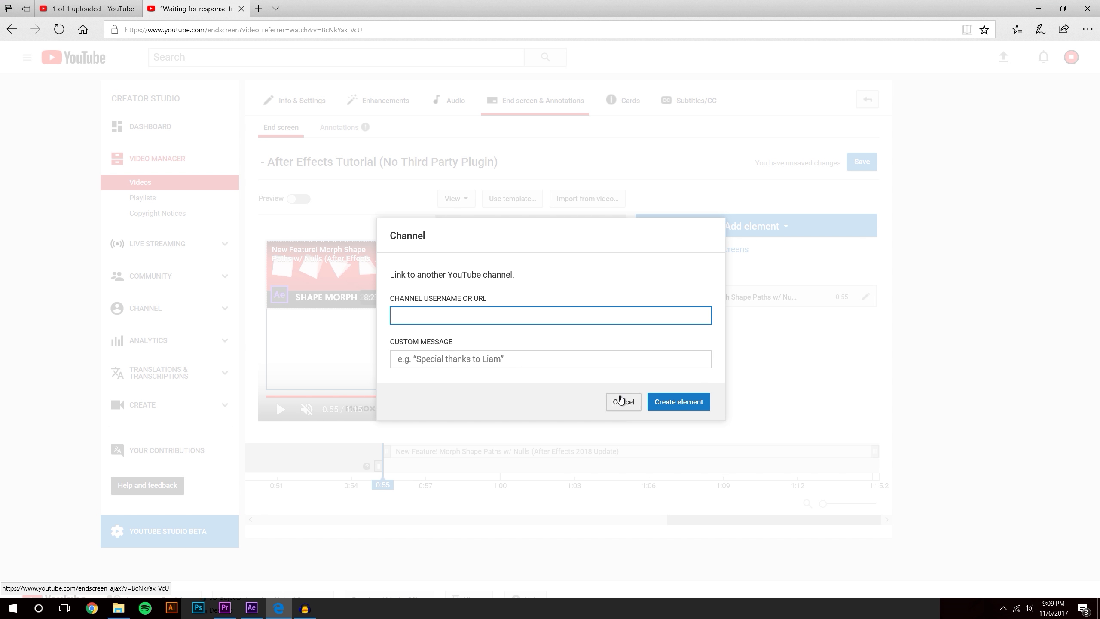
click(625, 401)
click(843, 231)
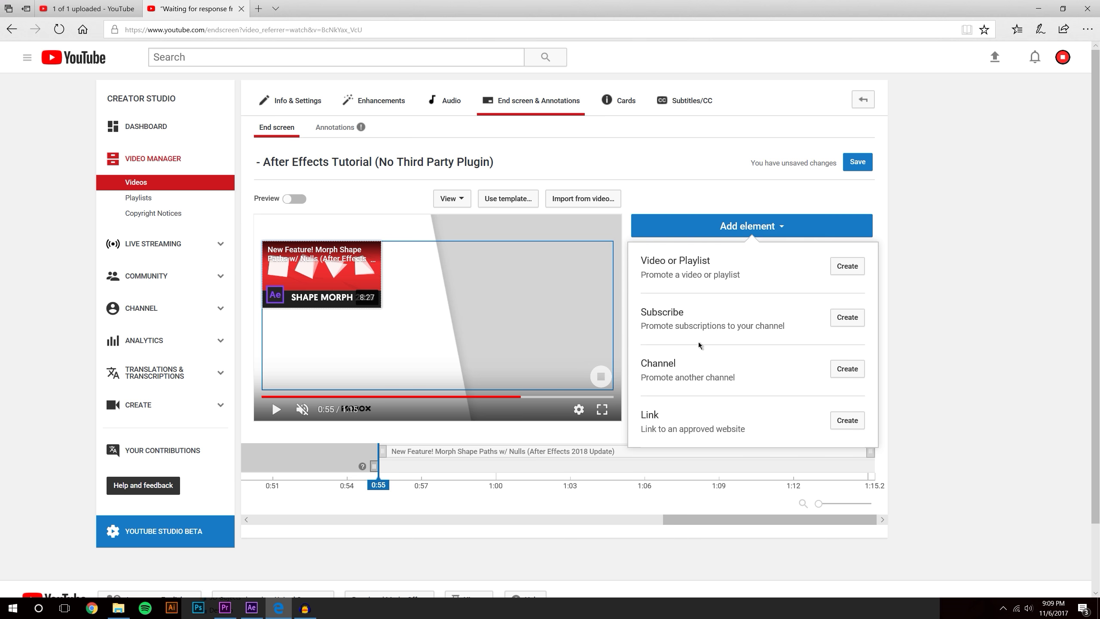
click(847, 317)
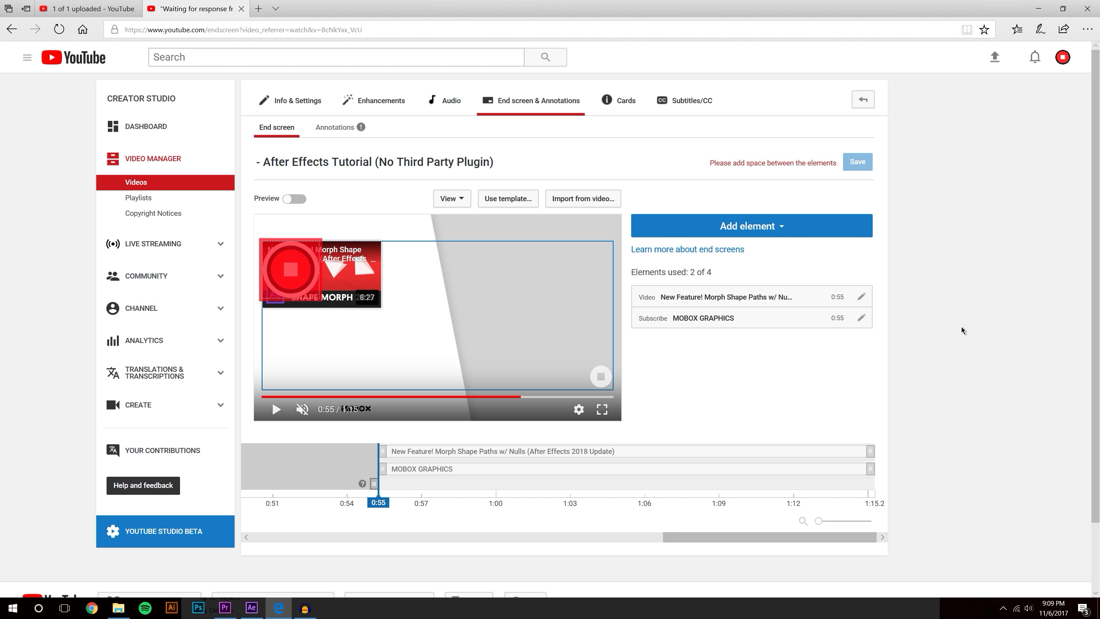
drag(294, 267, 349, 333)
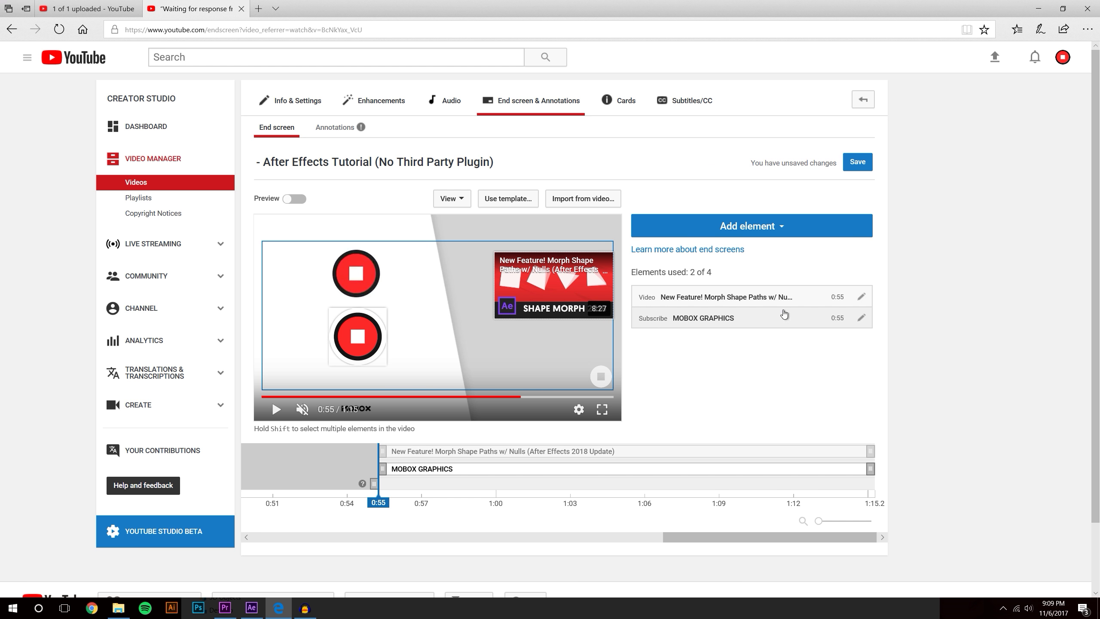
Step: Add a video element featuring the Model & Animate a Forklift upload
click(797, 229)
click(846, 266)
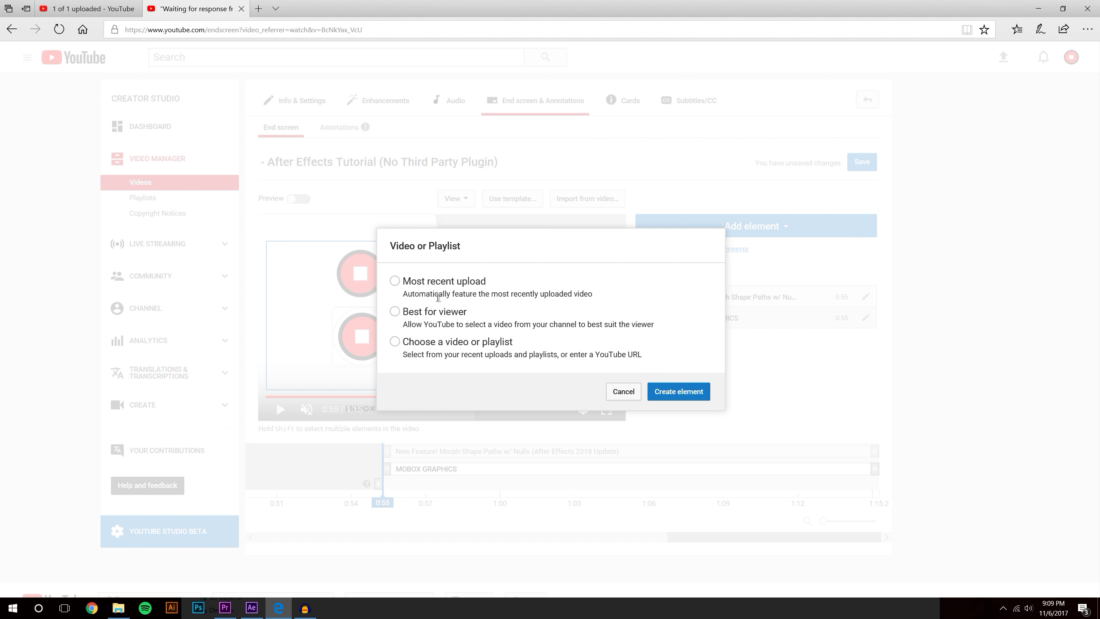
click(431, 350)
scroll(641, 338, down, 3)
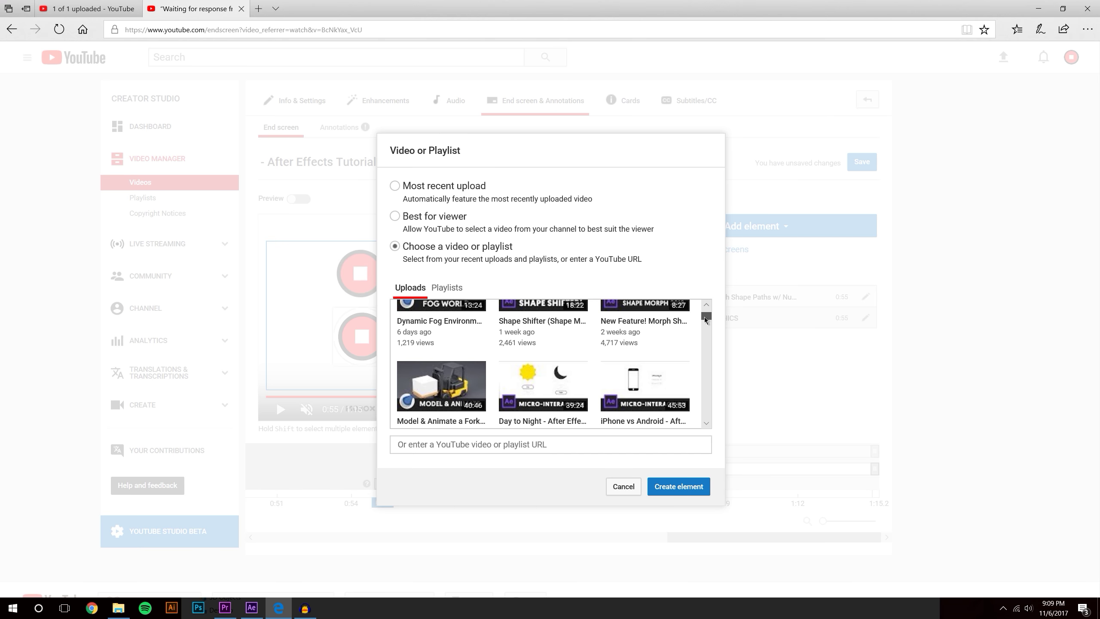
click(459, 329)
click(686, 497)
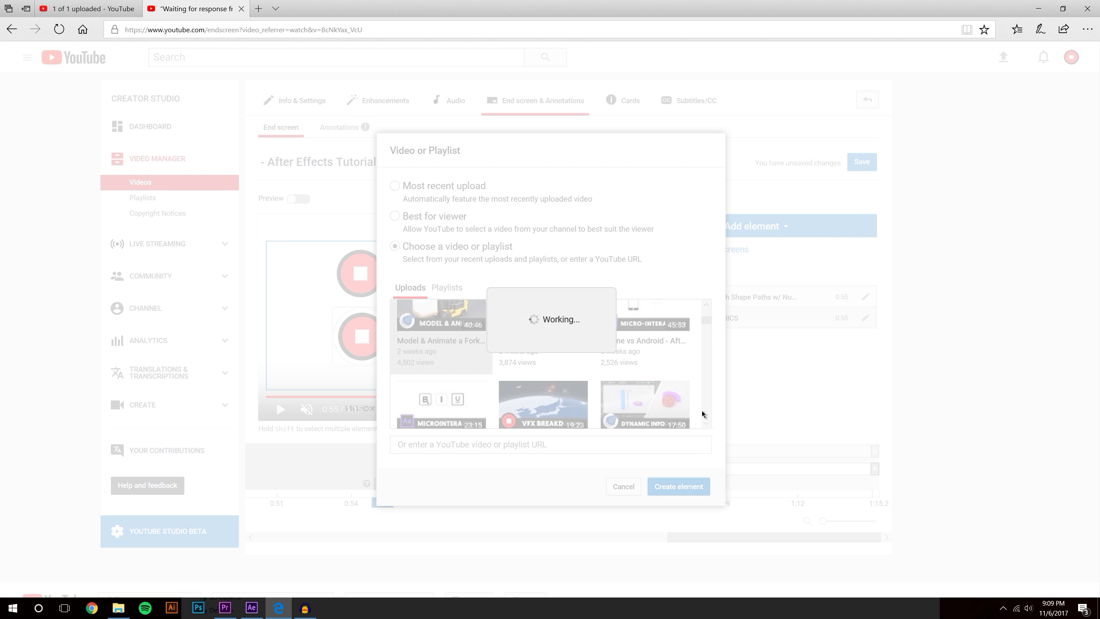
Step: Align the Forklift card under the Morph Shape card and move subscribe onto the upper circle
drag(320, 278, 548, 352)
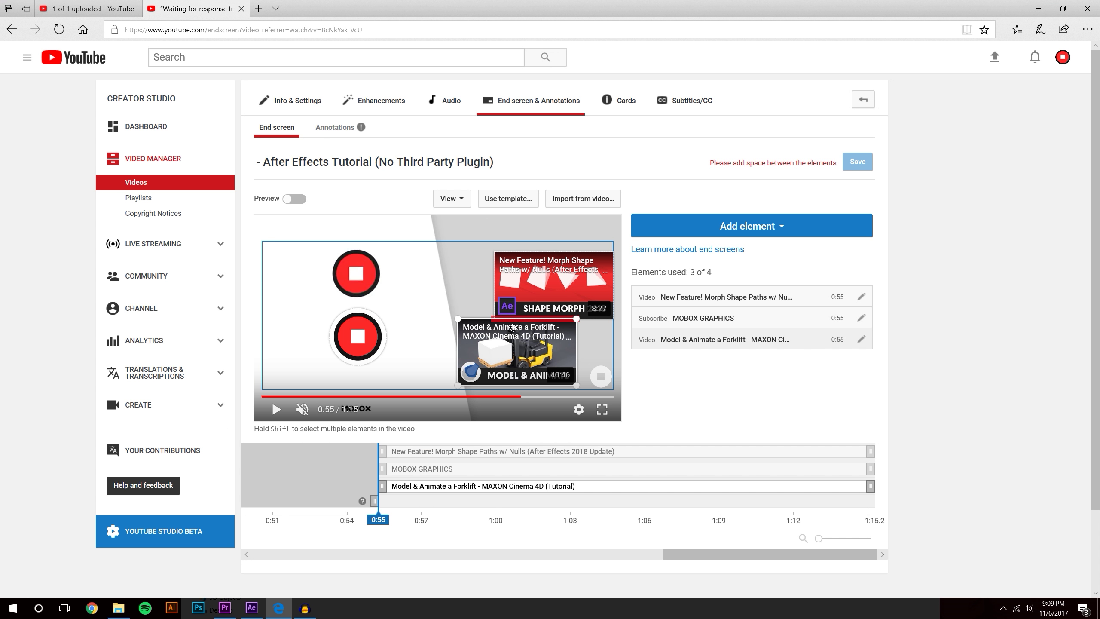
drag(550, 286, 531, 287)
drag(522, 347, 916, 389)
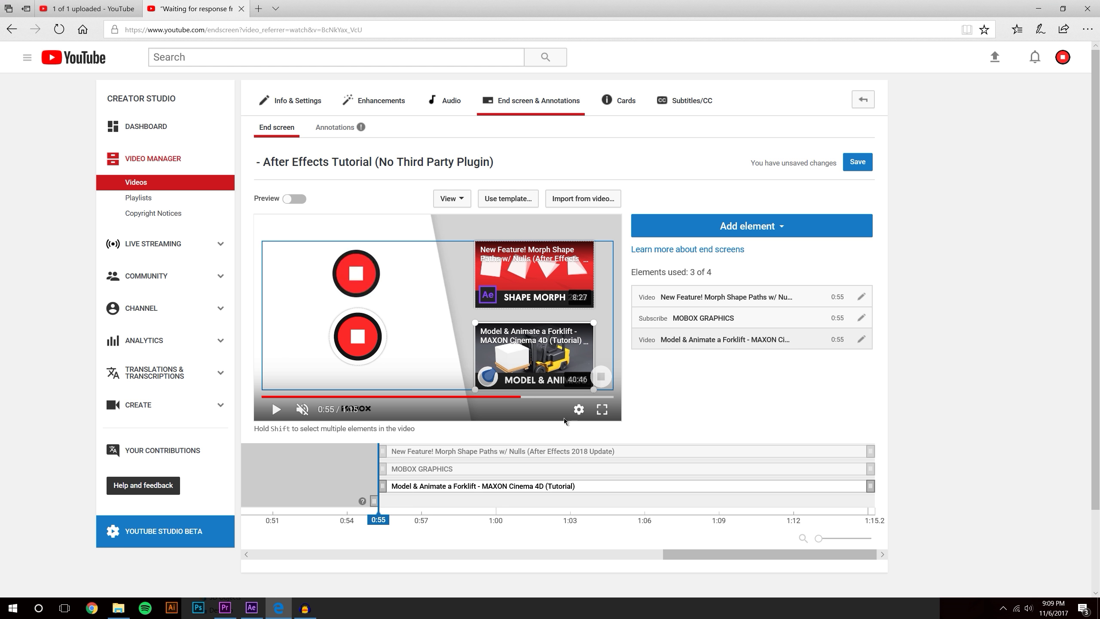
drag(548, 271, 548, 280)
drag(379, 334, 366, 275)
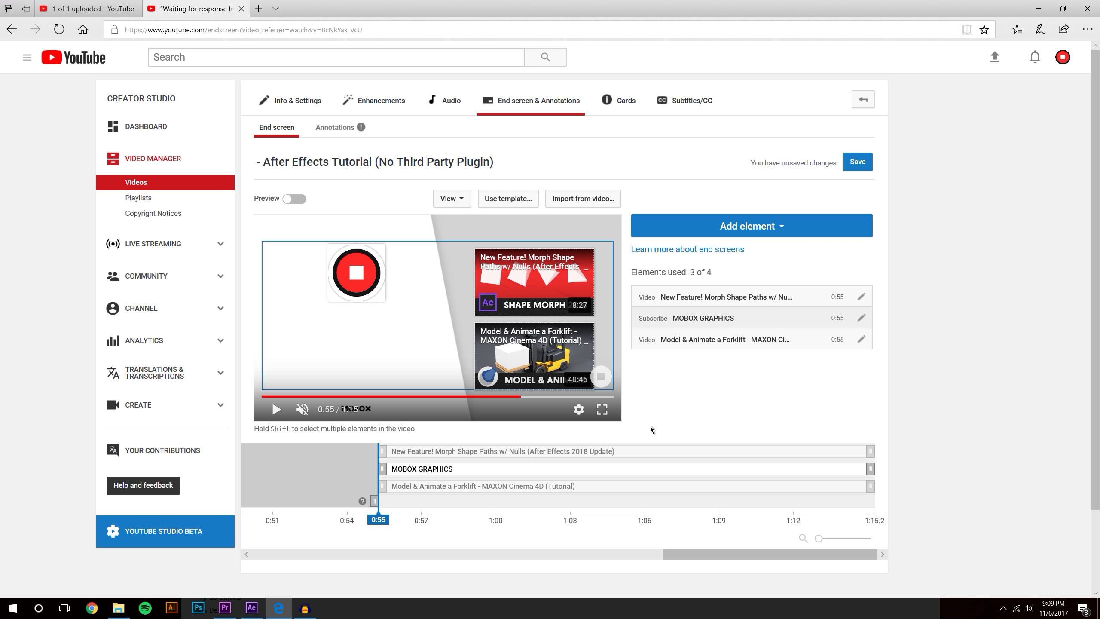
Step: After a full-screen preview, magnify the page and align the subscribe element over the red circle
click(602, 409)
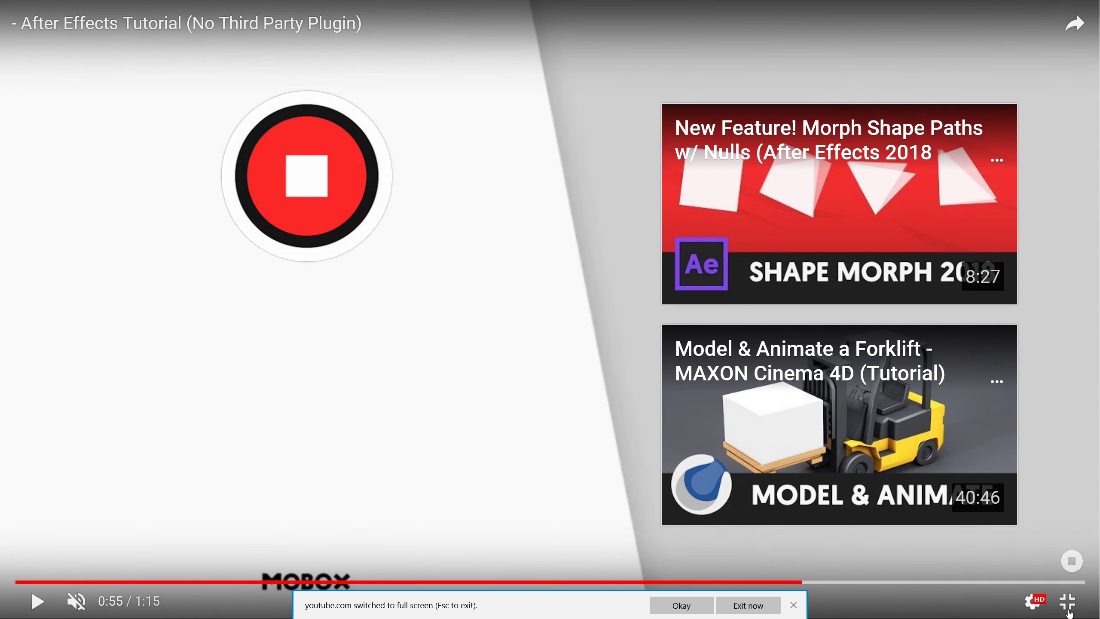
click(1068, 611)
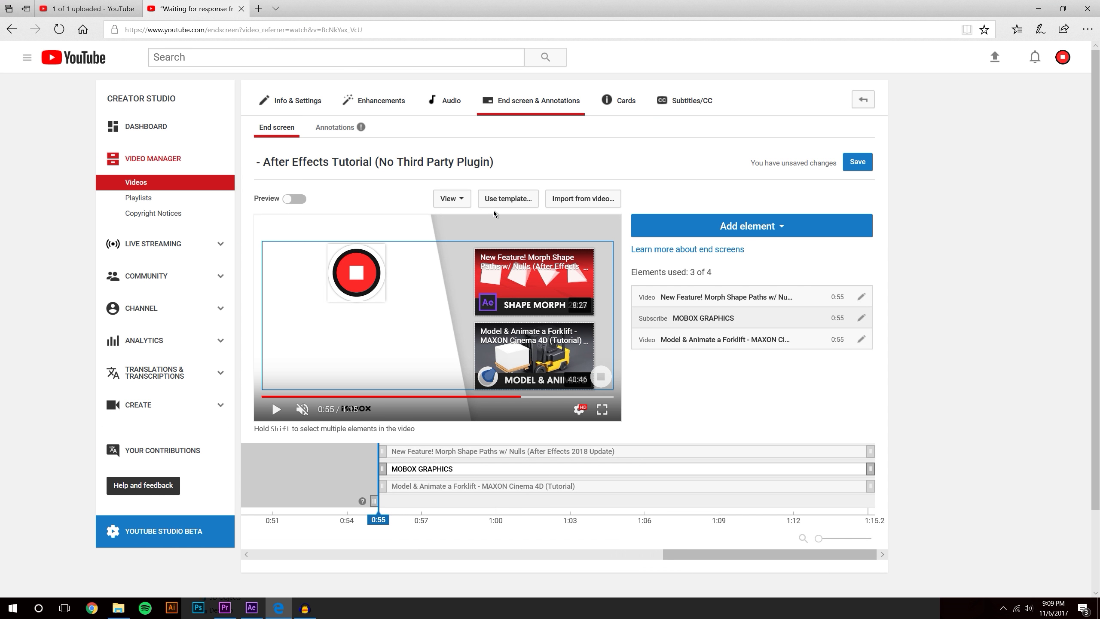
click(1088, 29)
click(1057, 111)
click(1057, 111)
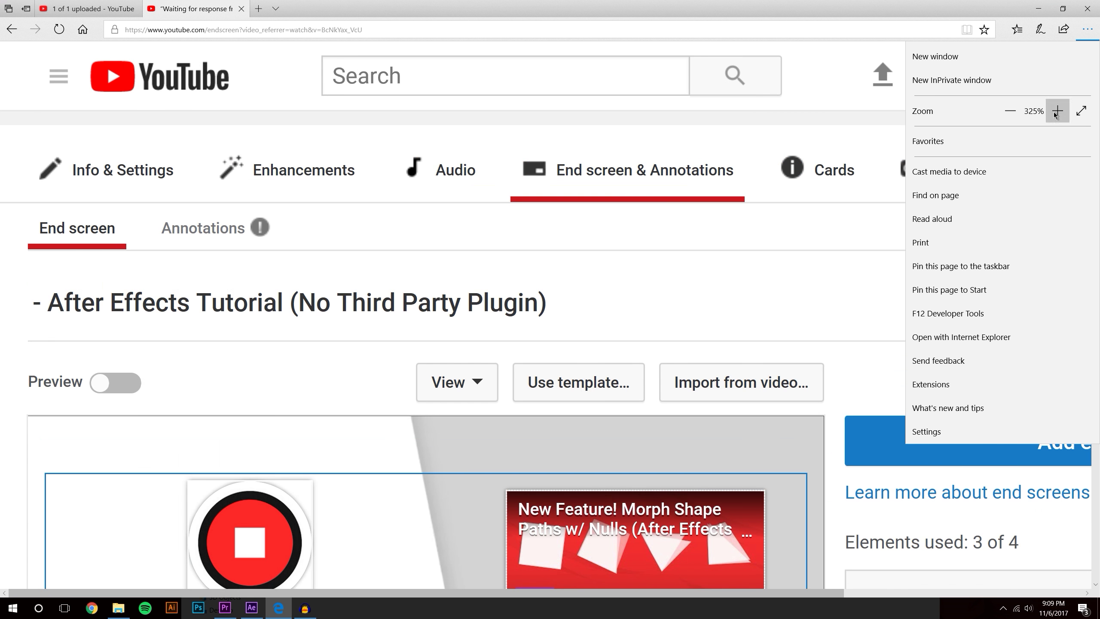
click(1057, 111)
click(650, 310)
scroll(650, 310, down, 10)
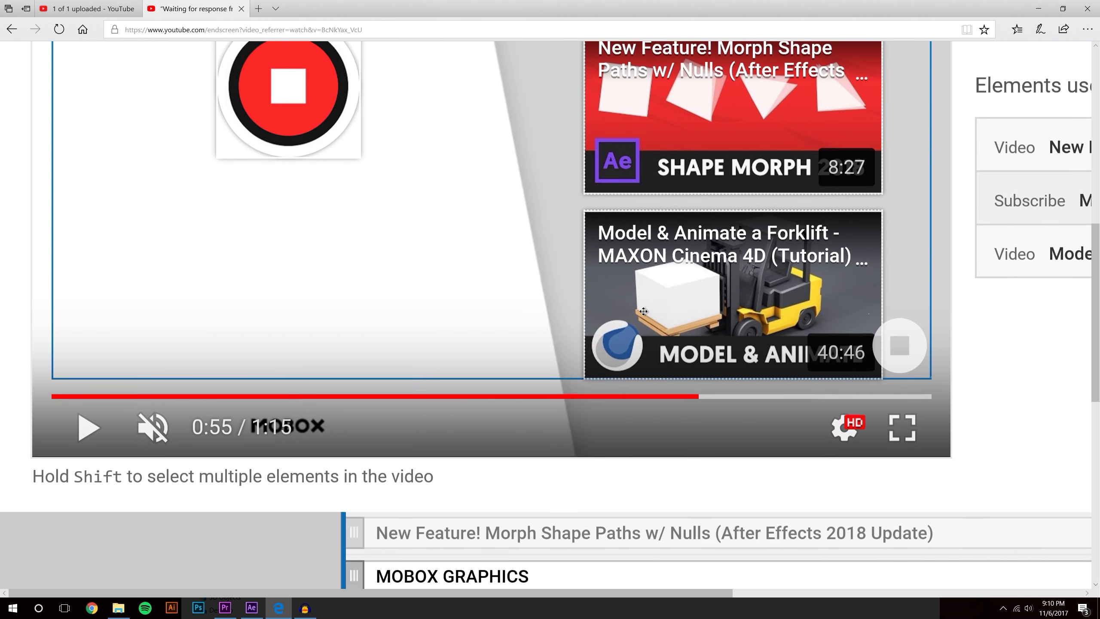
scroll(294, 387, up, 6)
drag(294, 387, 298, 295)
Step: Magnify the browser page three more steps and switch it to full screen
scroll(303, 381, down, 3)
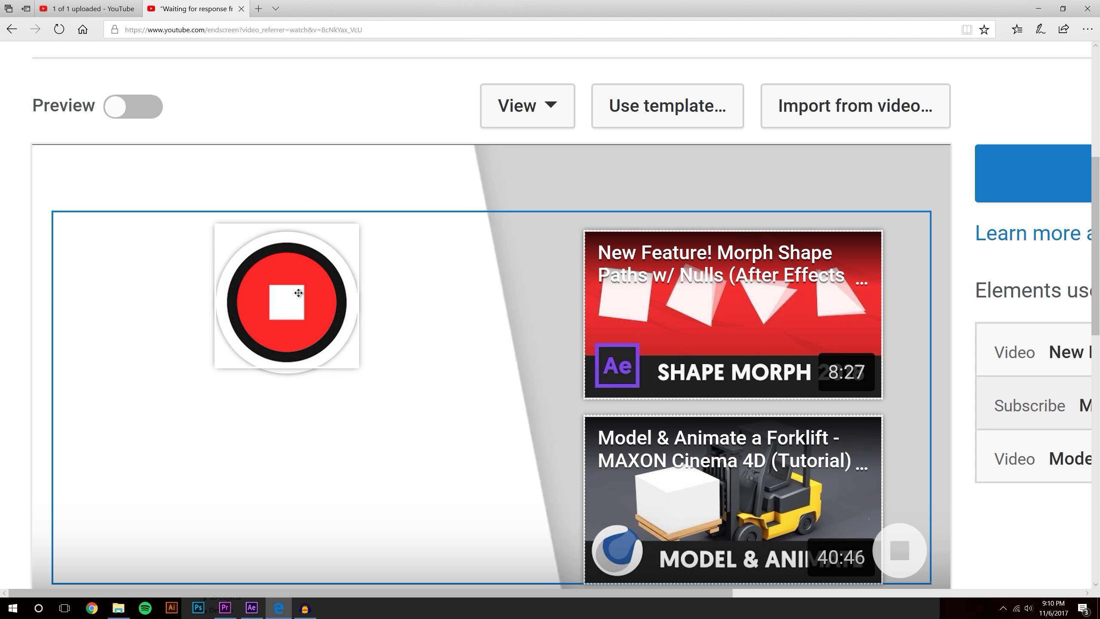
click(1088, 29)
click(1058, 111)
click(1057, 111)
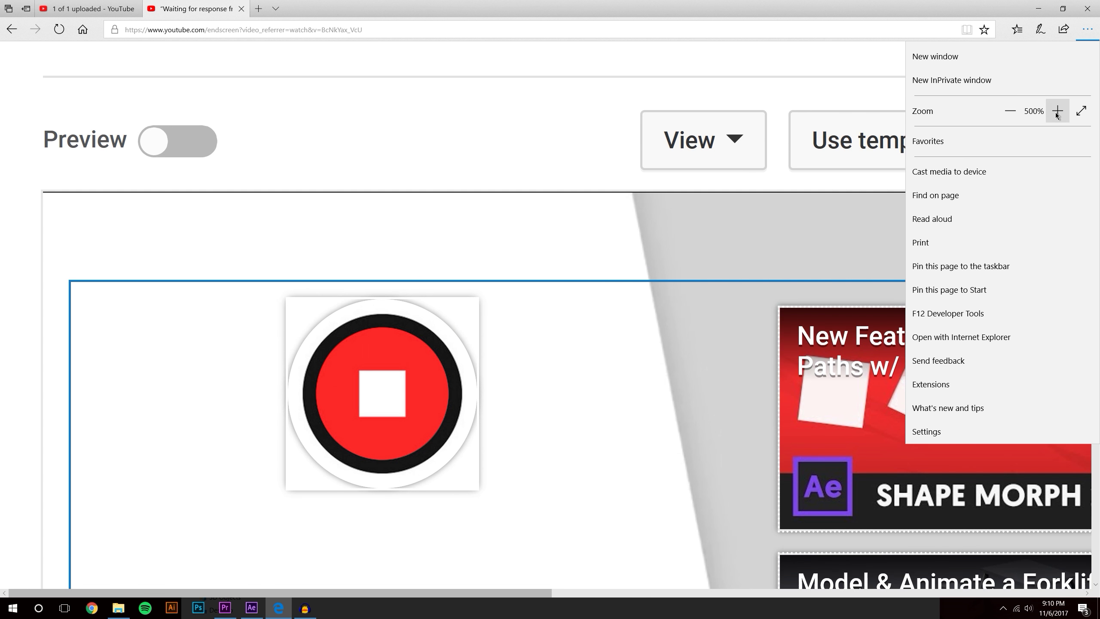
click(1057, 111)
click(1082, 111)
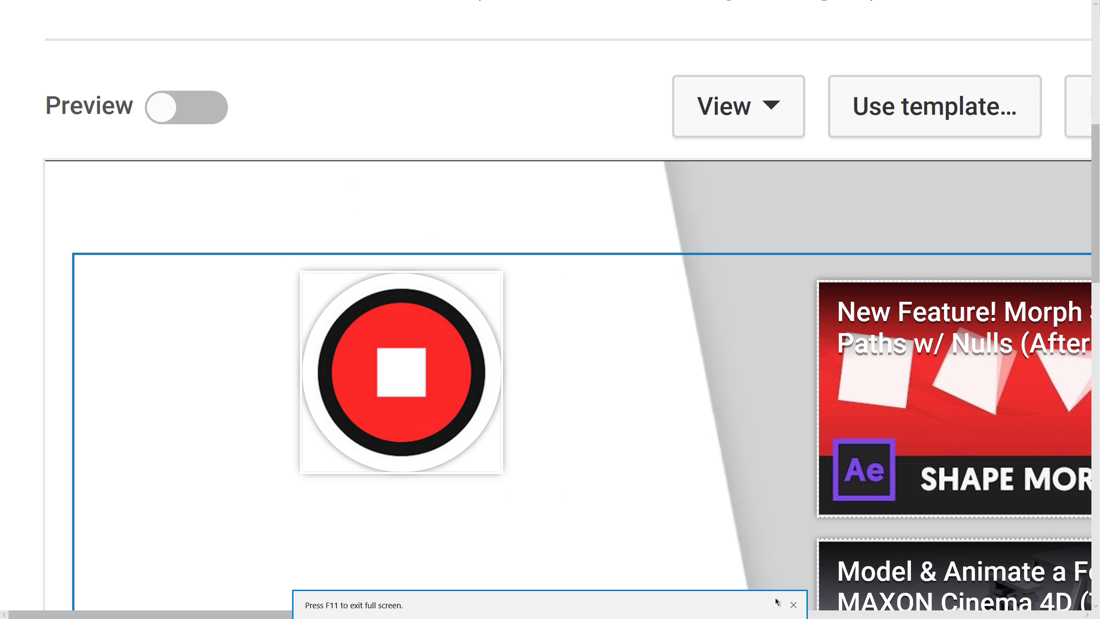
click(794, 606)
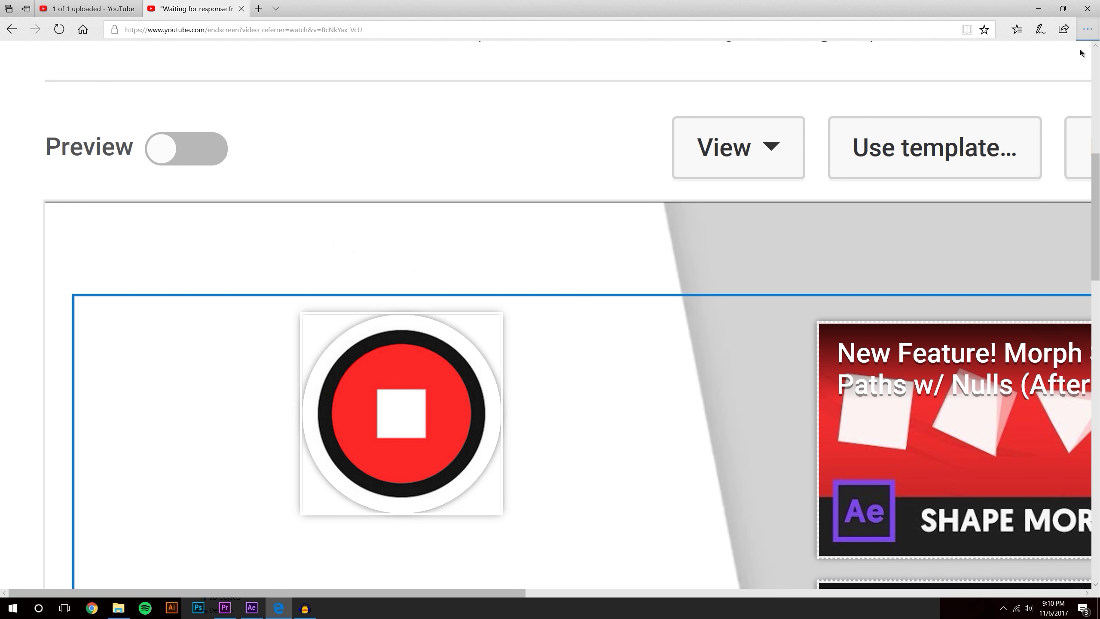
Step: Reduce the browser page zoom by four steps
click(1088, 29)
click(1015, 110)
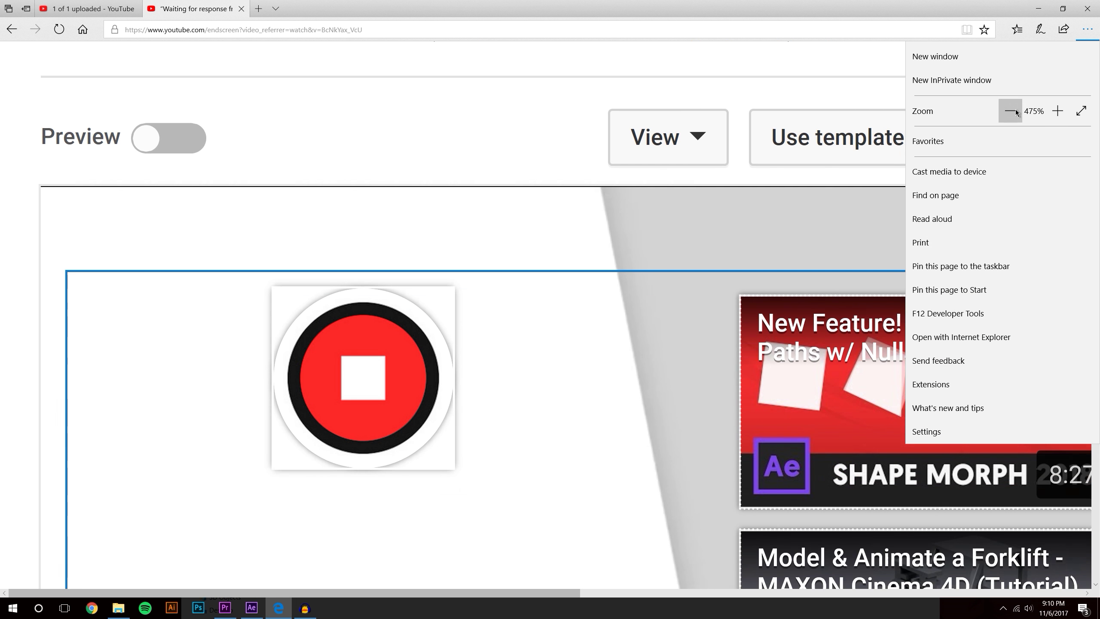
click(1015, 109)
click(1015, 110)
click(1016, 110)
click(1015, 110)
click(1015, 109)
click(1015, 109)
click(1015, 109)
click(876, 340)
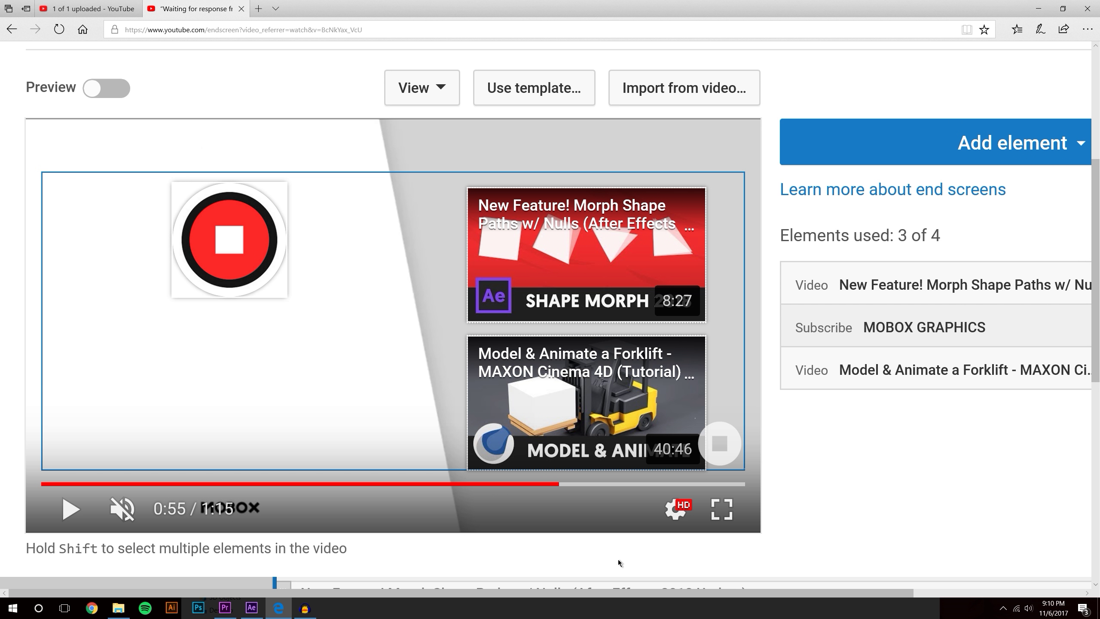
Step: Capture a screenshot of the player and preview the end screen full screen
drag(19, 116, 772, 564)
click(732, 518)
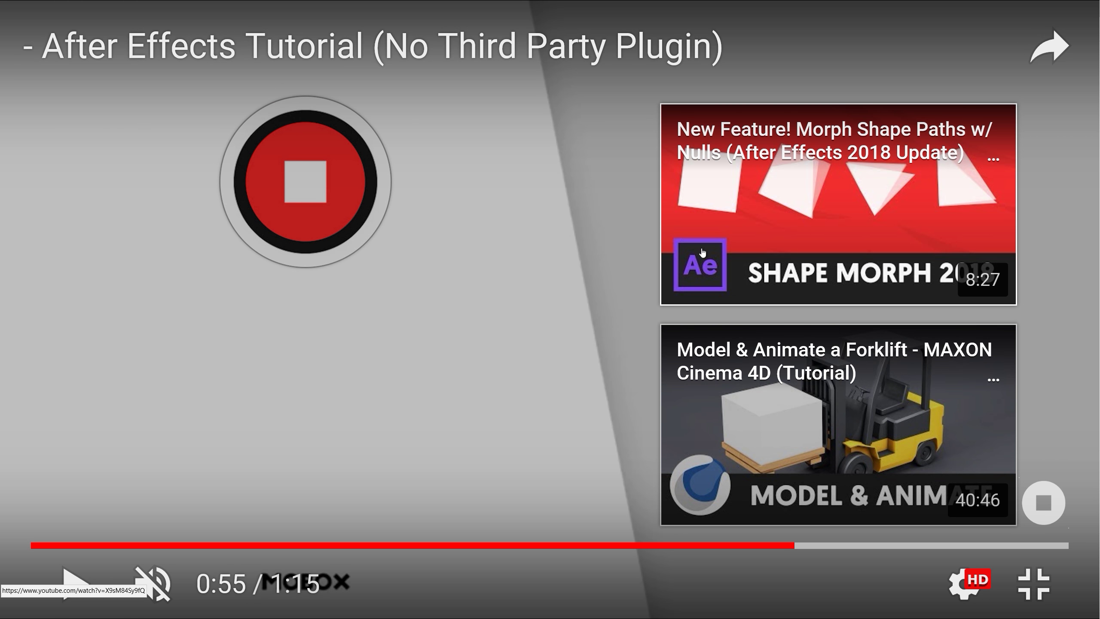
key(Escape)
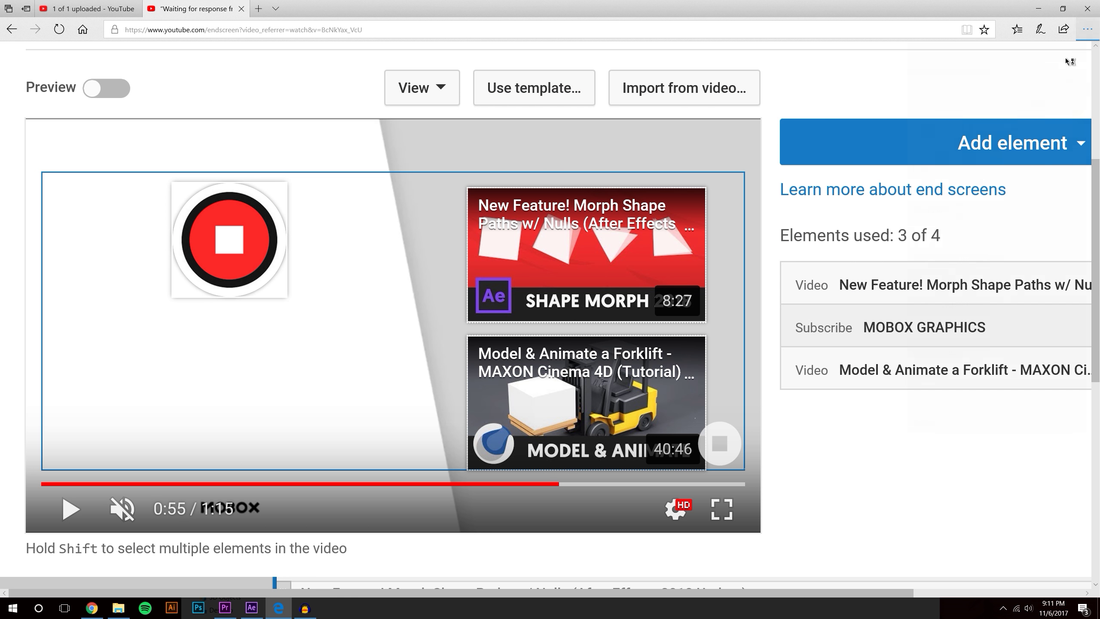
Step: Bring the editor's browser page zoom back to 100%
click(1088, 30)
click(1011, 111)
click(1018, 111)
click(1019, 111)
click(1019, 111)
click(1018, 111)
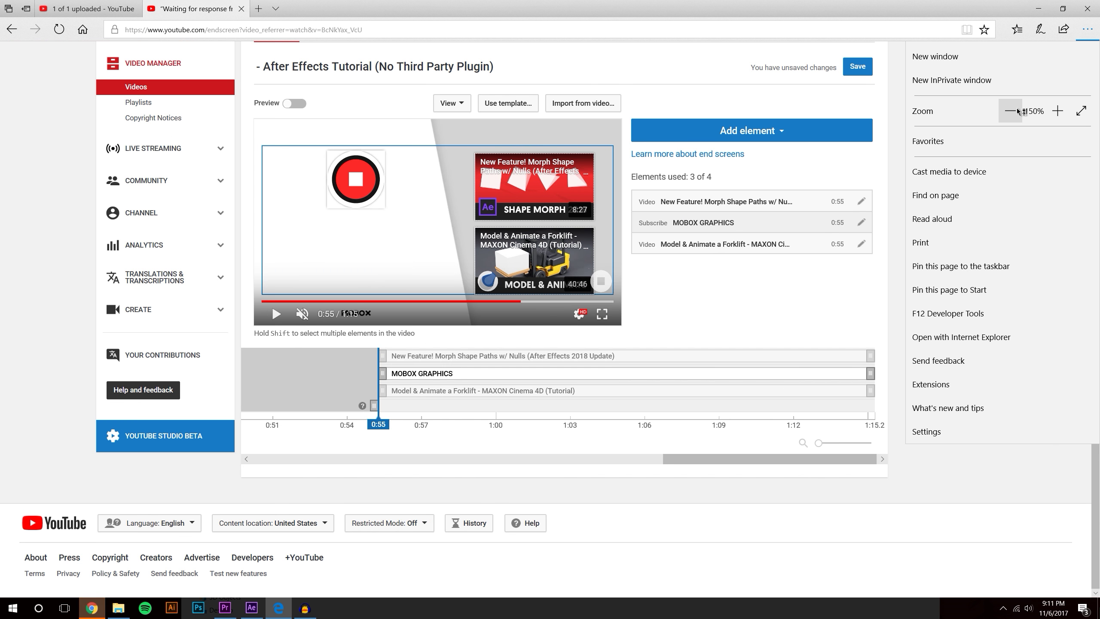
click(1018, 112)
click(1018, 112)
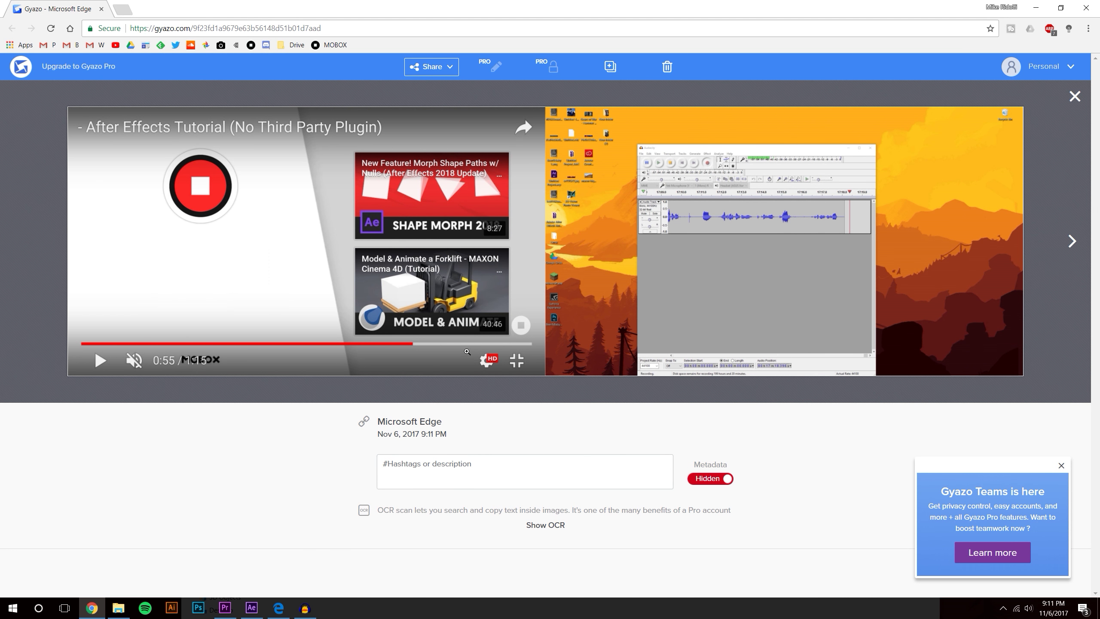
Step: Save the Gyazo screenshot as a JPEG in the Downloads folder
right_click(402, 248)
click(433, 268)
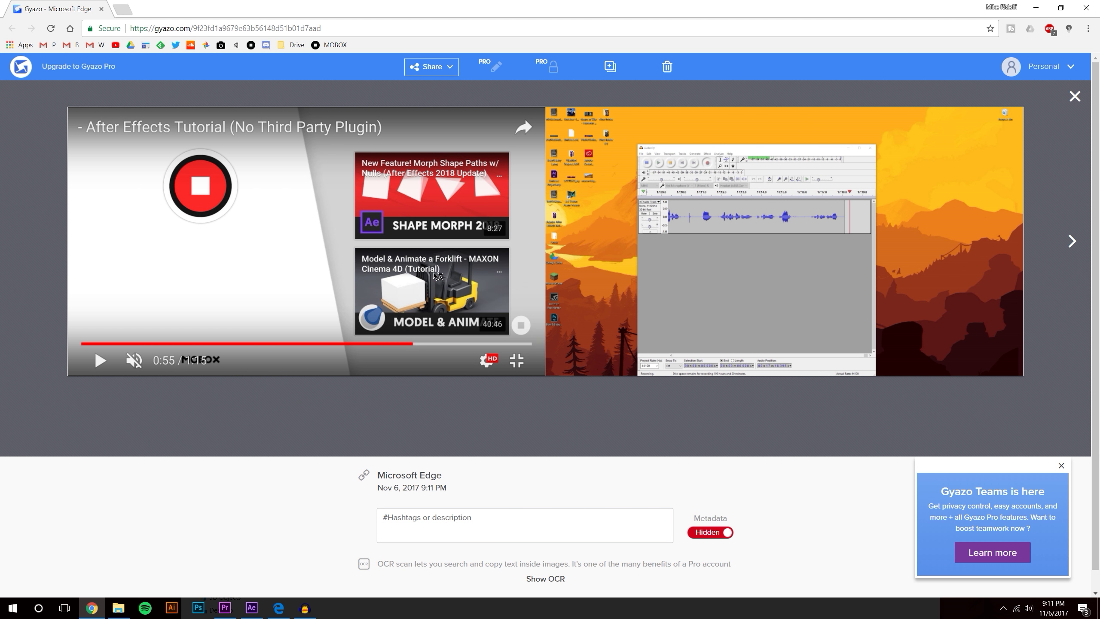
click(686, 479)
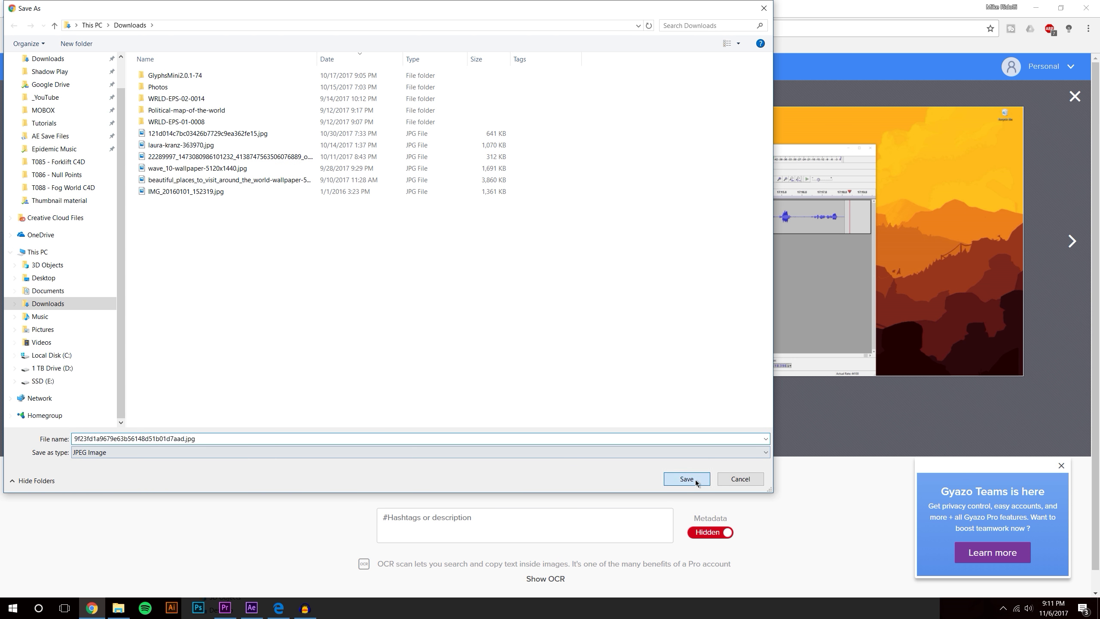
Step: Slide the Gyazo window mostly off screen and return to the YouTube end-screen editor
click(251, 607)
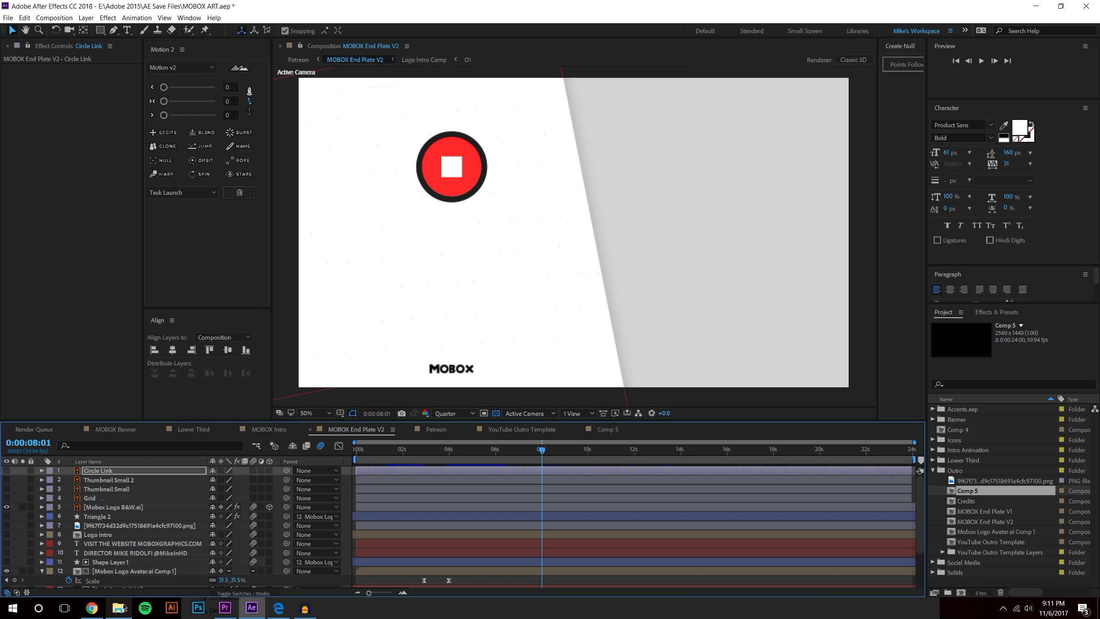
mouse_move(120, 610)
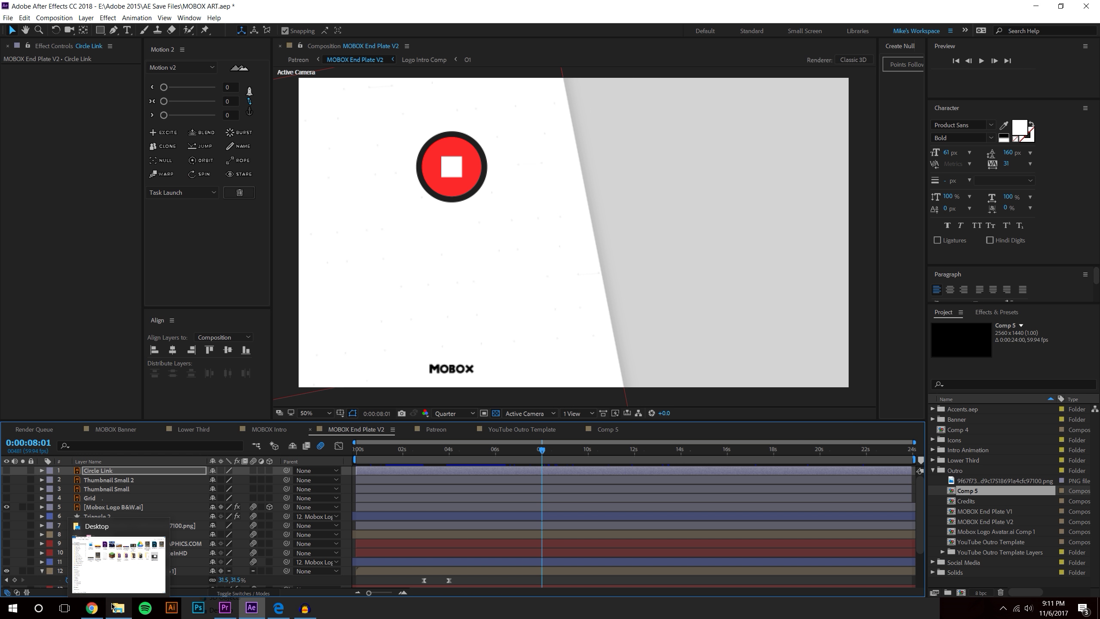
click(92, 609)
drag(157, 4, 1096, 112)
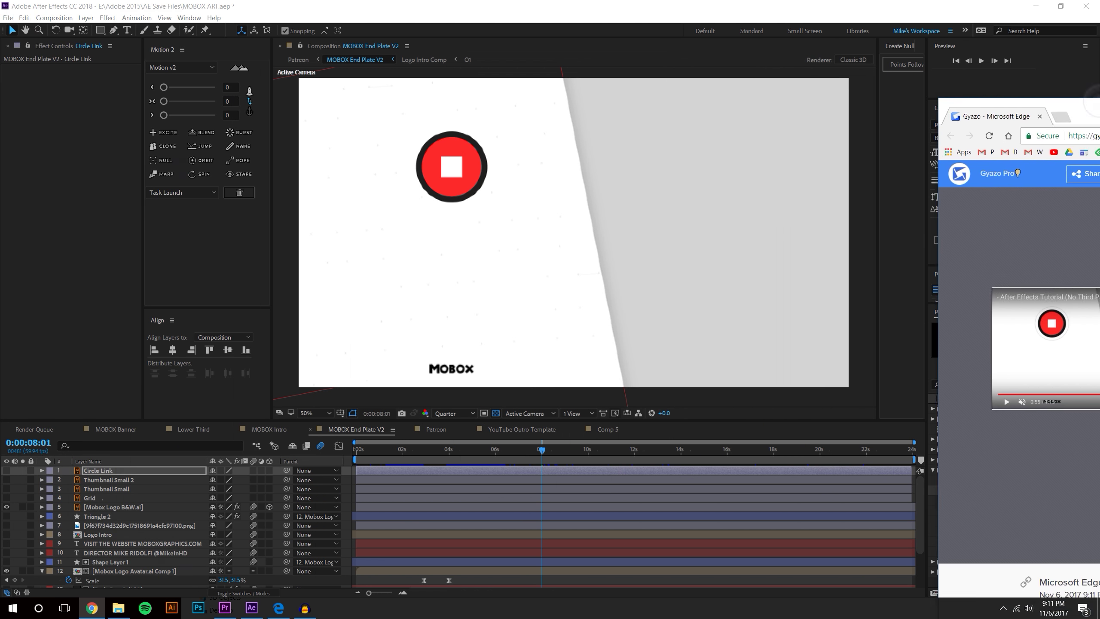
click(278, 608)
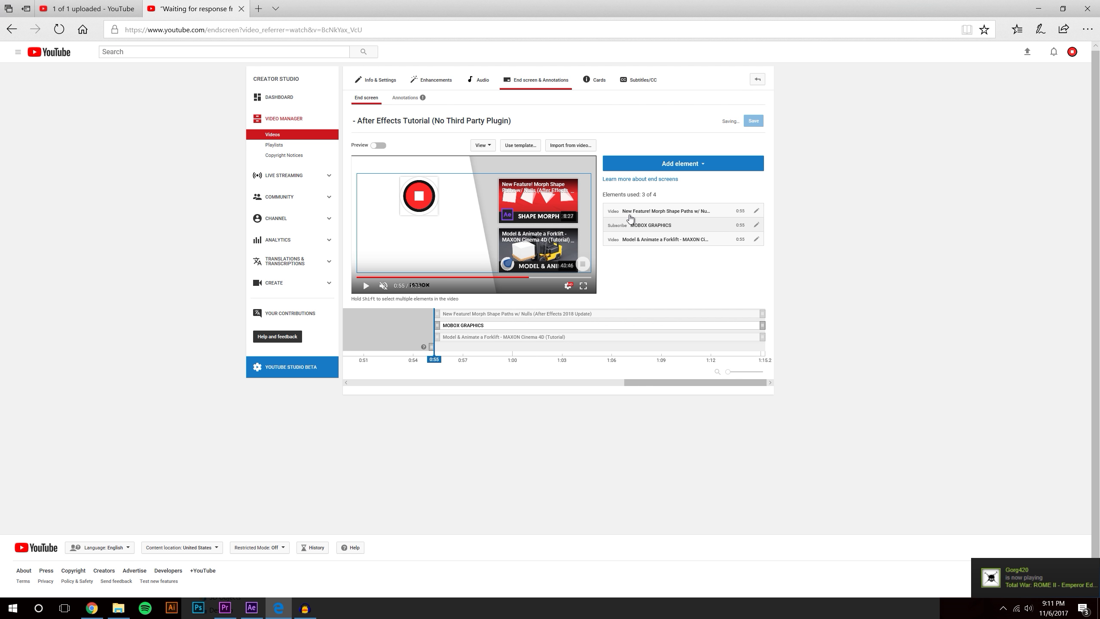
click(1089, 29)
click(1058, 111)
click(1058, 111)
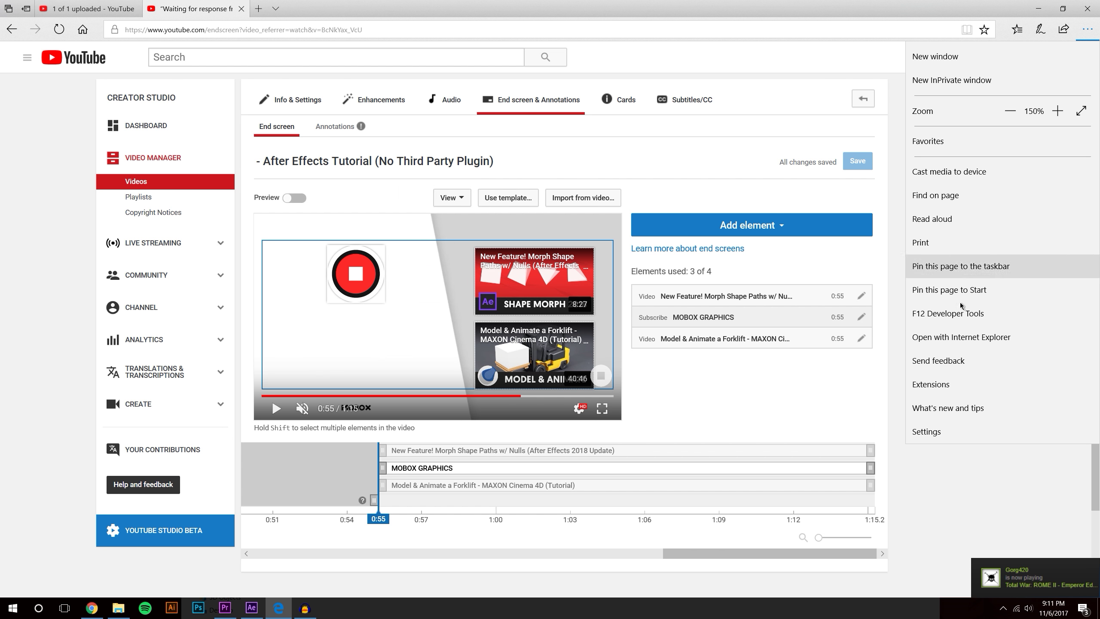
click(893, 402)
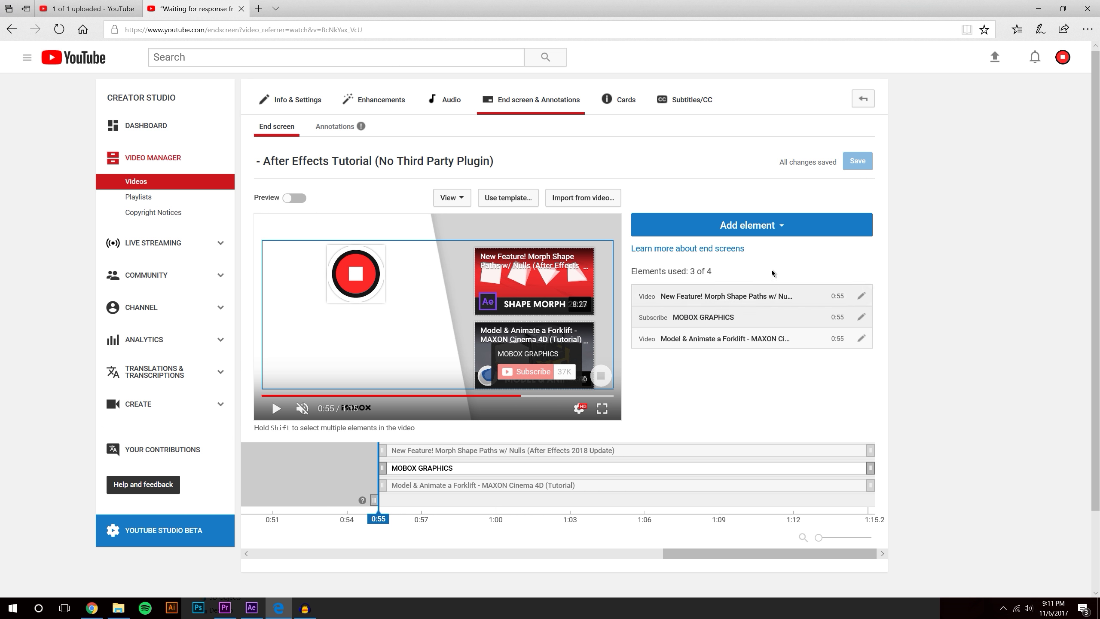
click(605, 198)
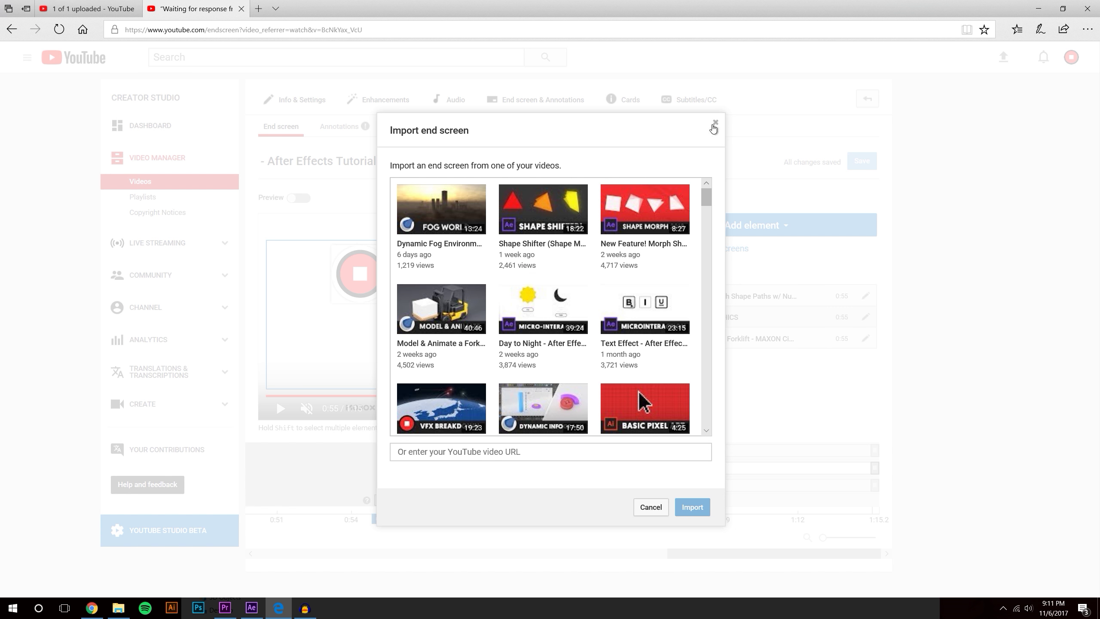
click(715, 124)
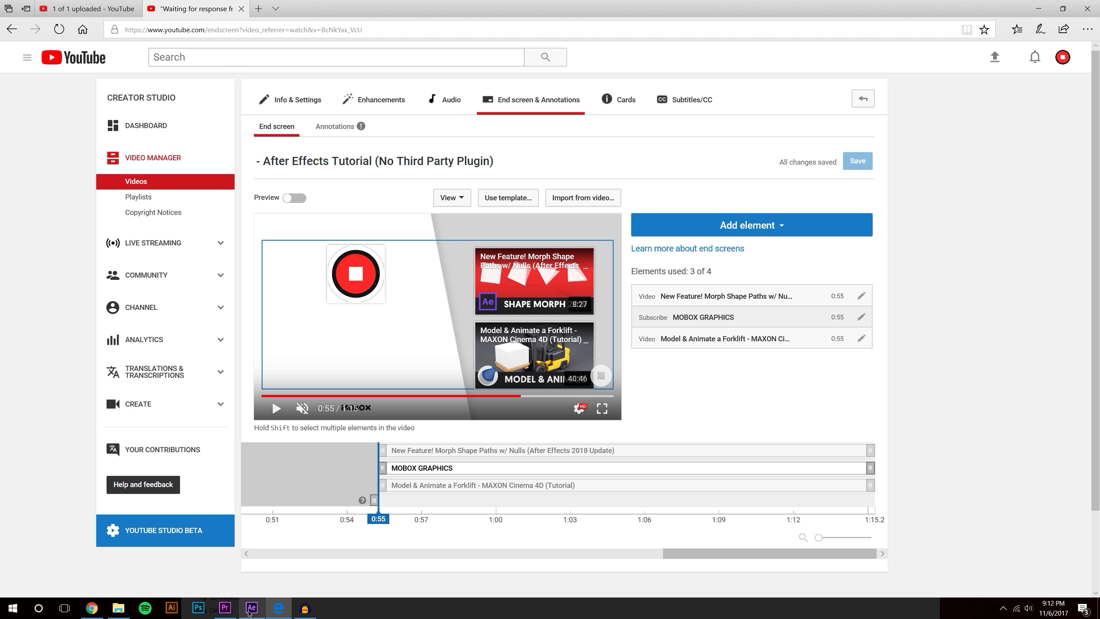
mouse_move(250, 609)
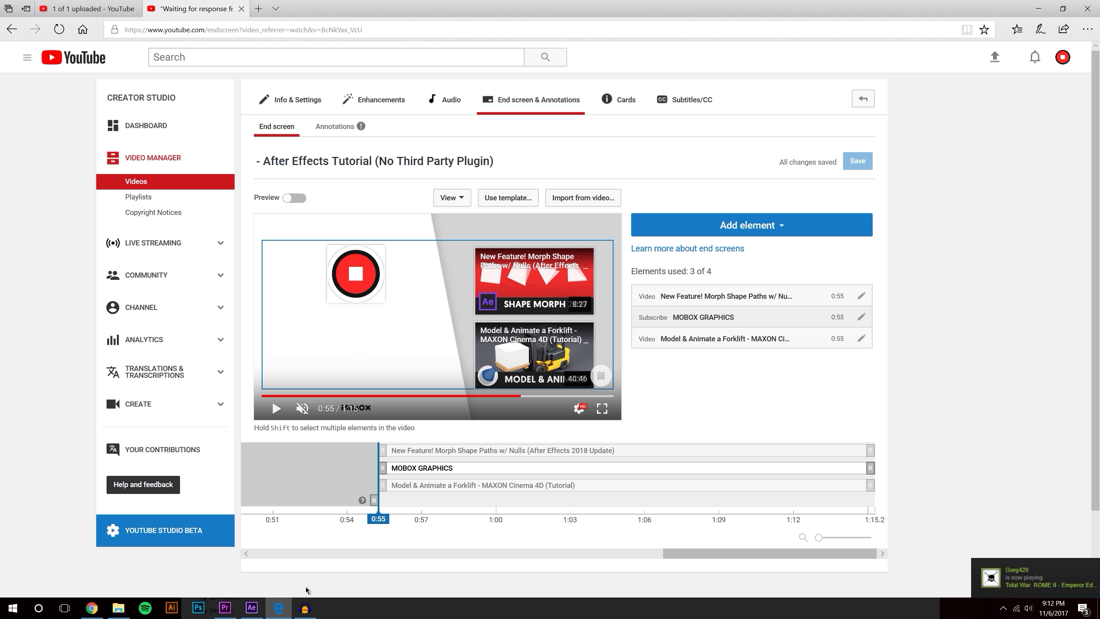
click(251, 609)
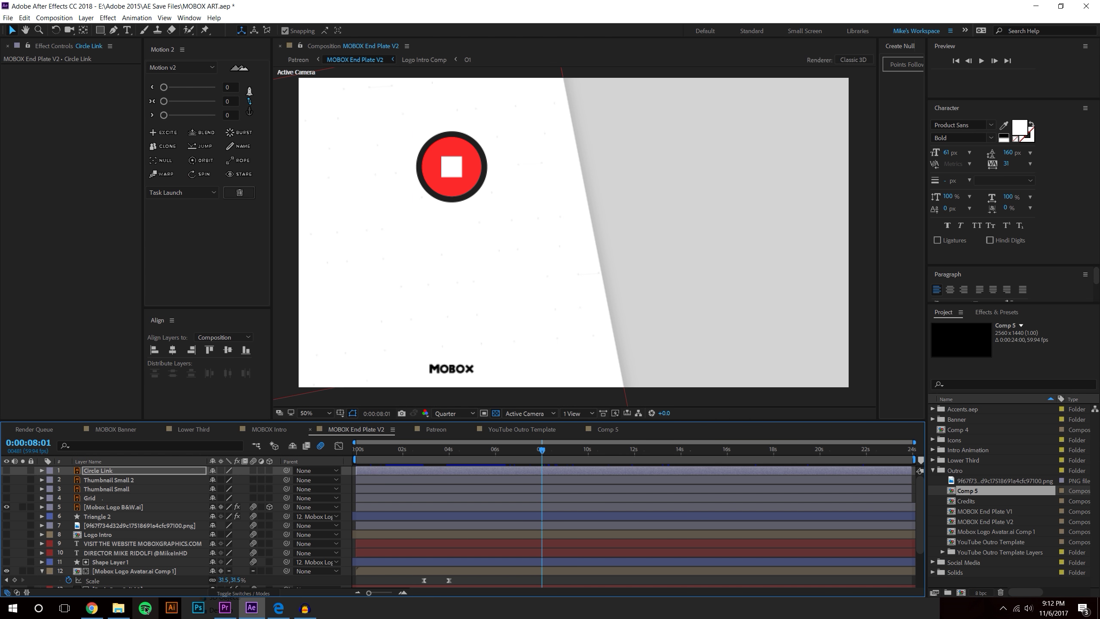
Step: Import the screenshot JPG from Downloads into the Project panel's Outro folder
click(118, 608)
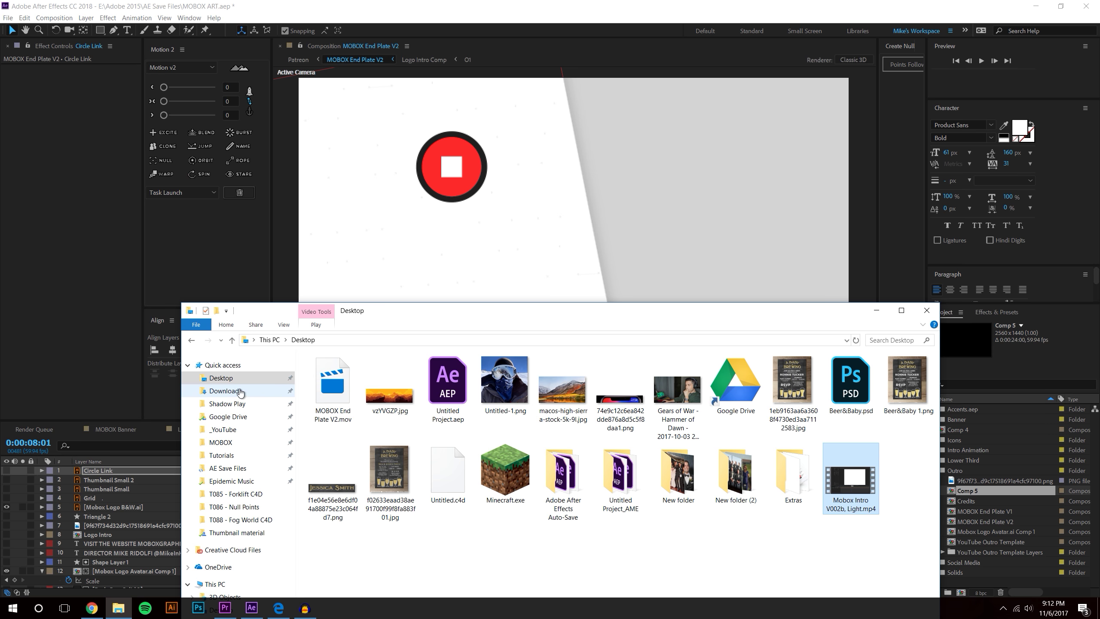
click(225, 391)
drag(375, 427, 910, 256)
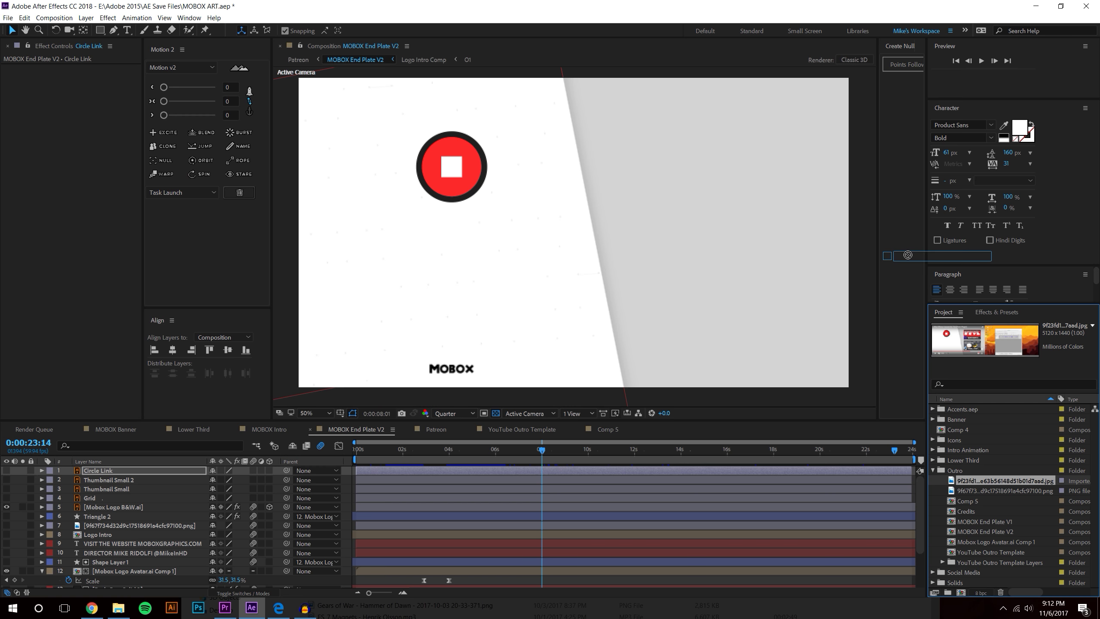
click(468, 187)
Step: Place the screenshot as the top layer of MOBOX End Plate V2 at 66% opacity
key(comma)
key(comma)
drag(975, 481, 676, 277)
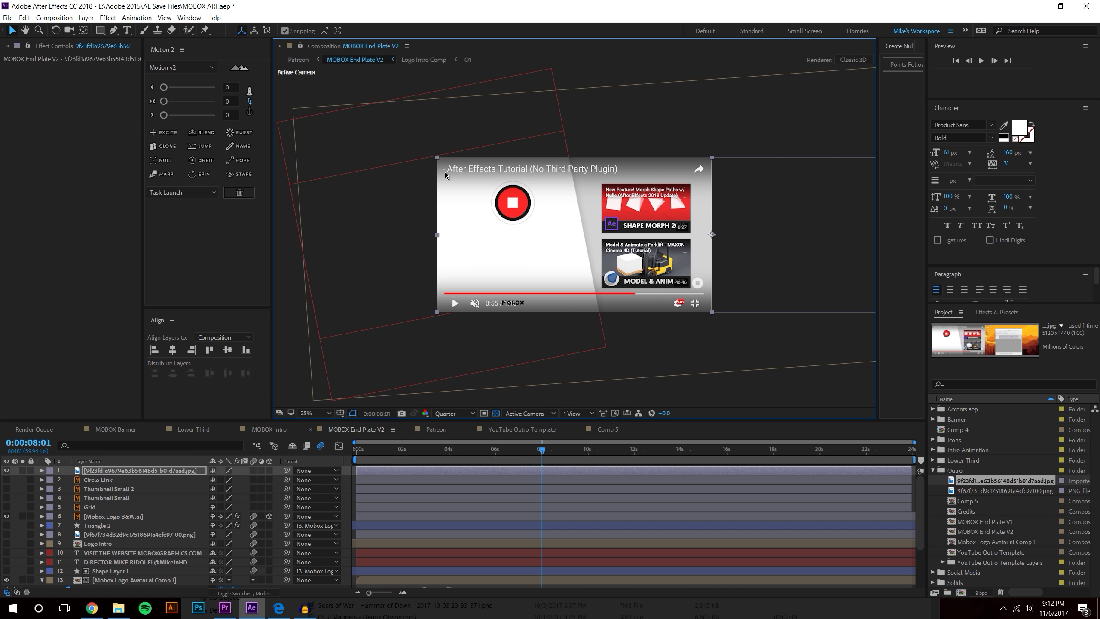
key(t)
drag(214, 479, 137, 470)
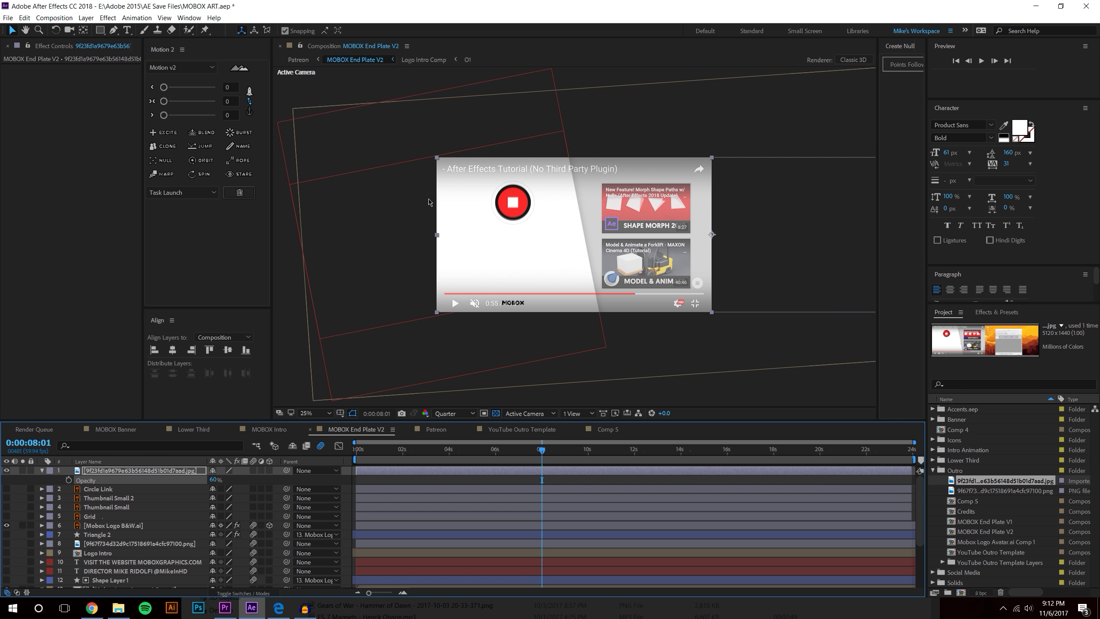
scroll(429, 202, up, 4)
scroll(484, 257, up, 2)
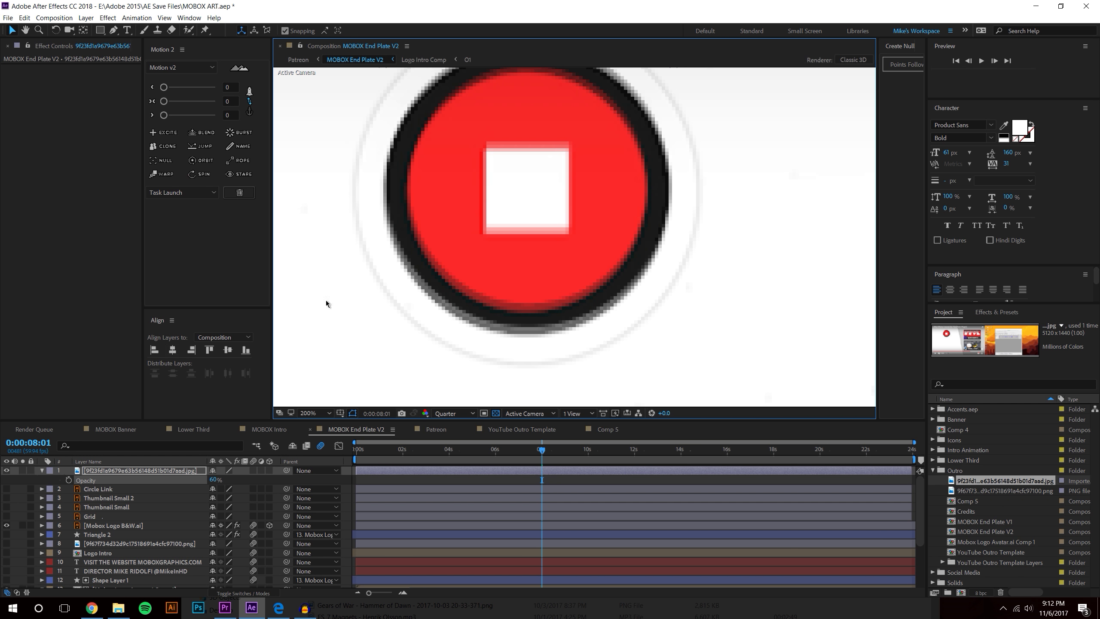
Step: Lower the YouTube reference overlay's opacity to 58% and give the timeline more height
mouse_move(213, 480)
mouse_down()
mouse_move(204, 480)
mouse_move(227, 480)
mouse_move(212, 480)
mouse_up()
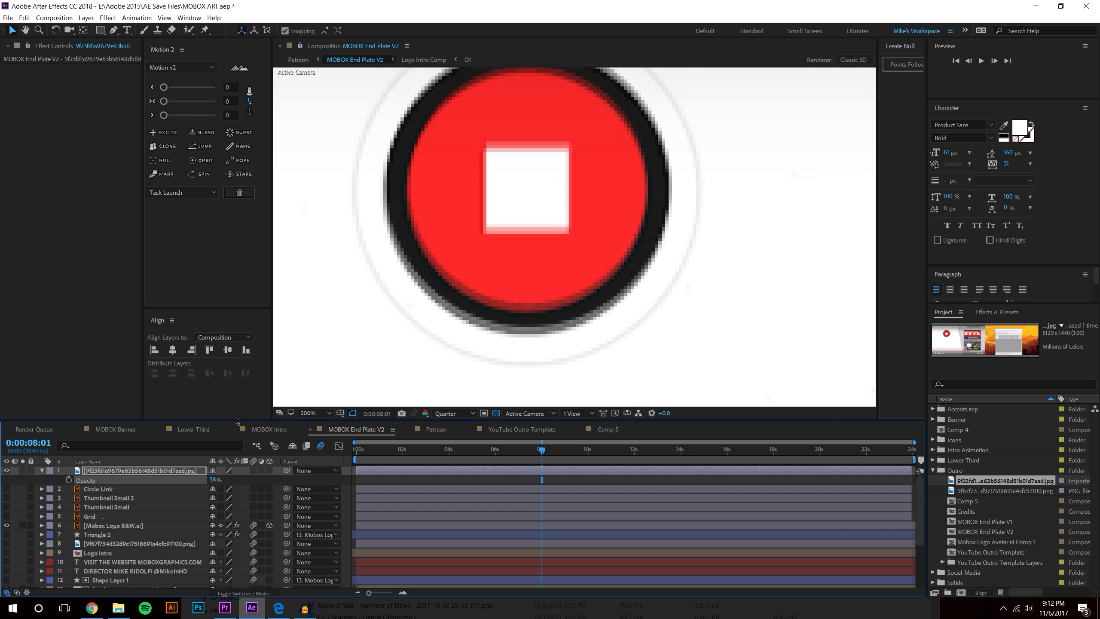
drag(235, 420, 234, 374)
scroll(555, 264, down, 2)
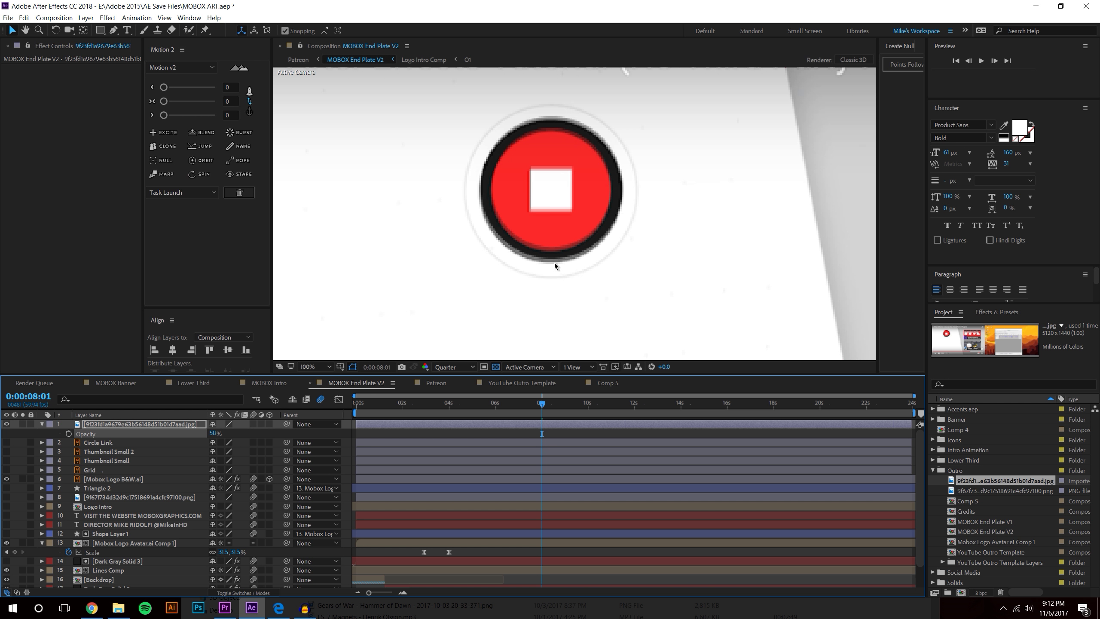
scroll(555, 265, up, 1)
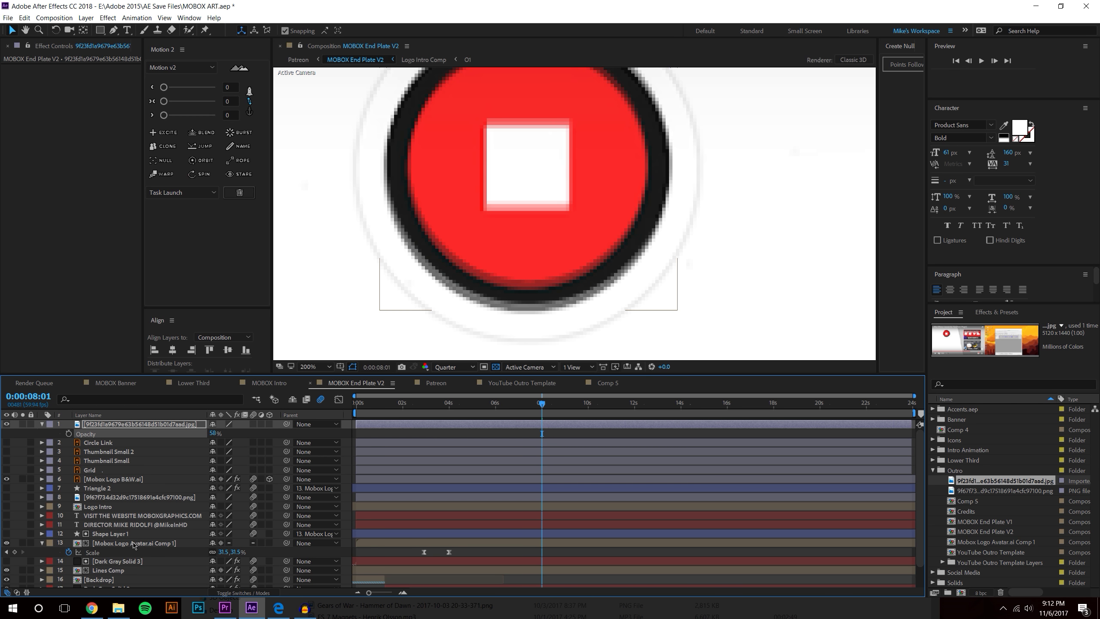
Step: Reveal the avatar logo layer's Position and nudge it down and left toward the overlay
click(182, 544)
click(8, 543)
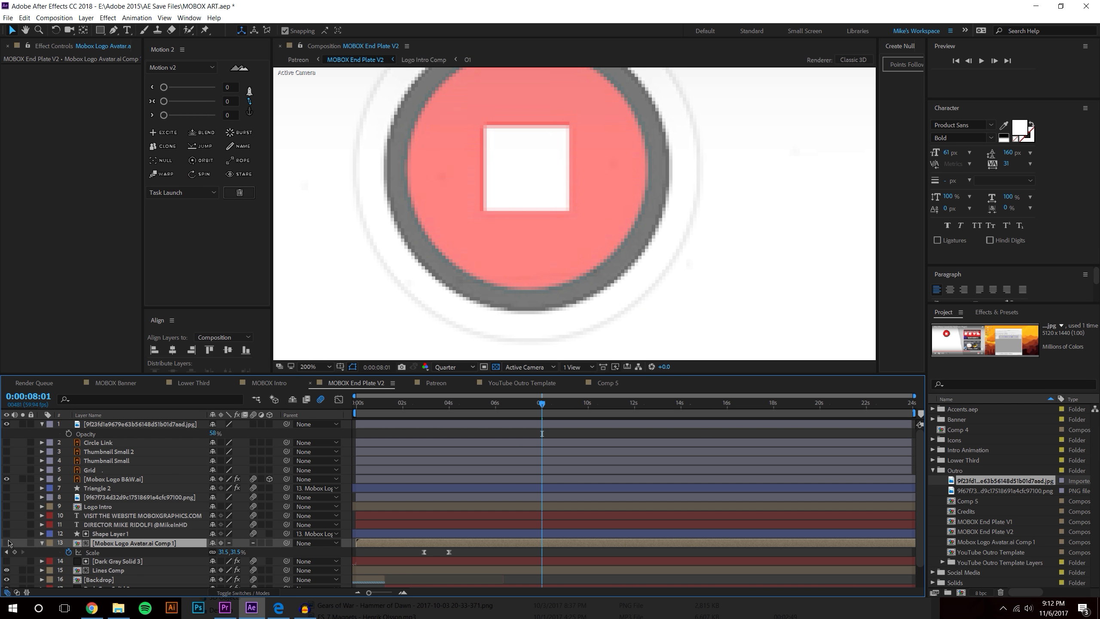
click(8, 543)
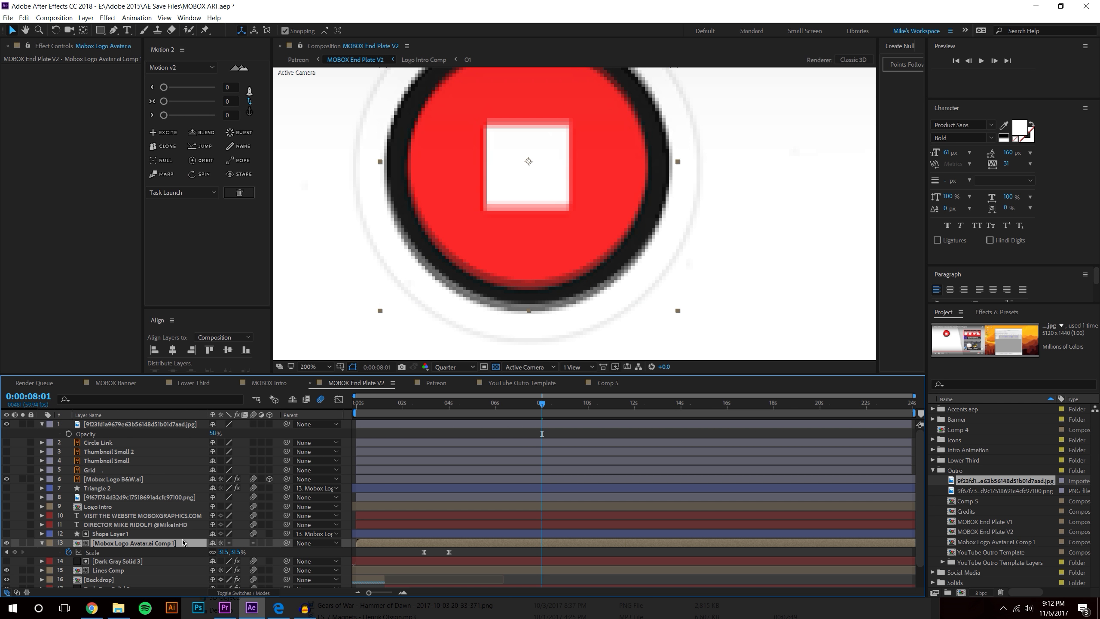
key(p)
key(Left)
key(Down)
key(Down)
key(Down)
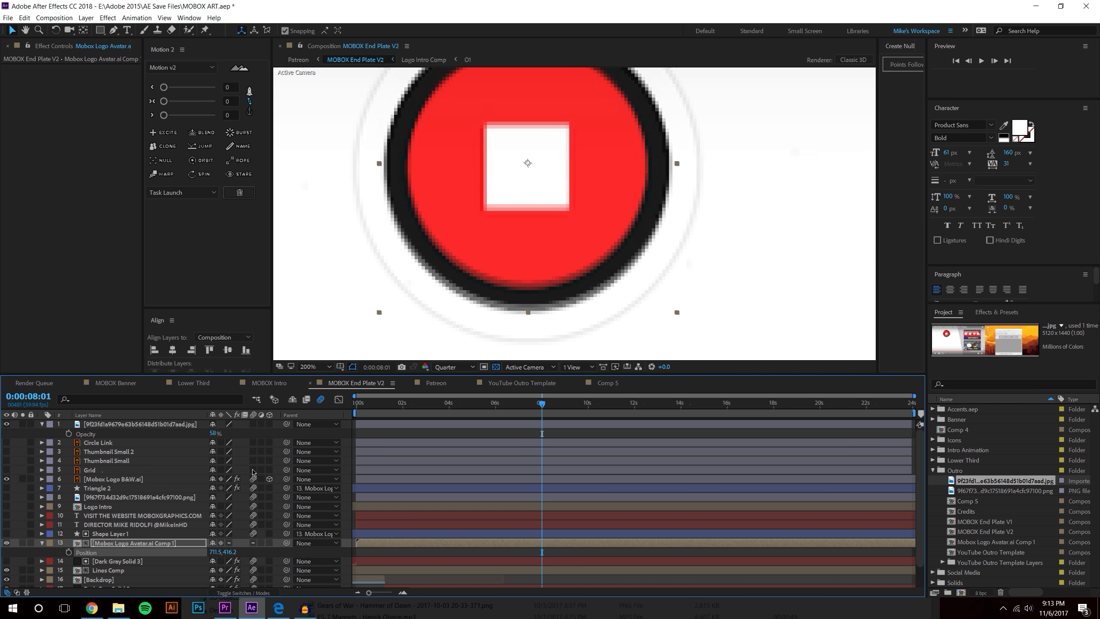
key(Down)
key(Down)
key(Down)
key(Down)
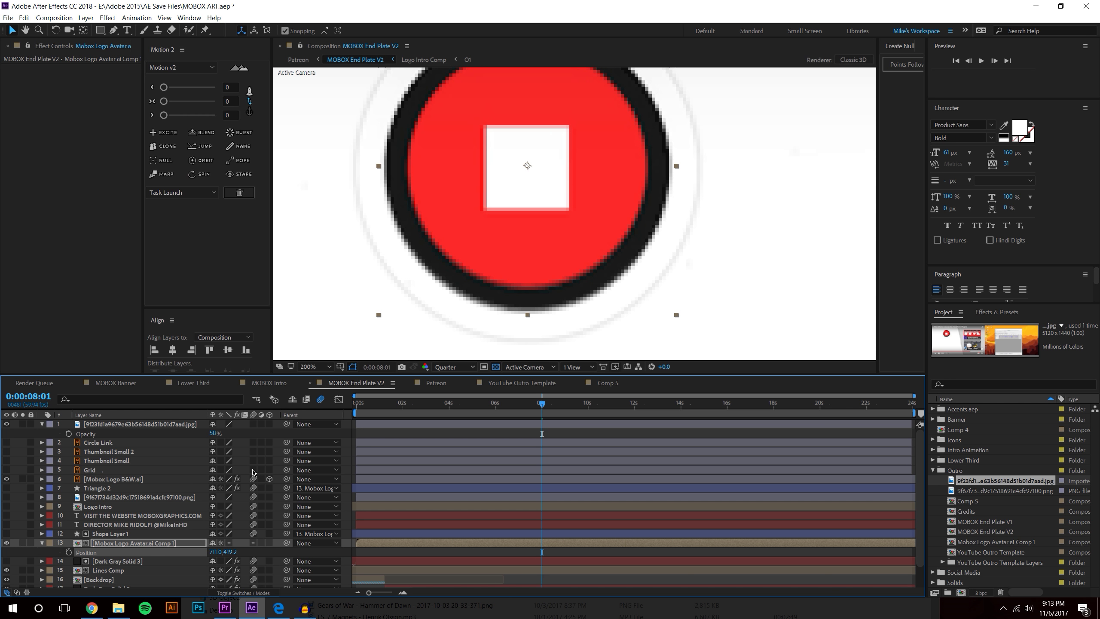
key(Left)
key(Left)
key(Down)
key(Down)
key(Down)
key(Down)
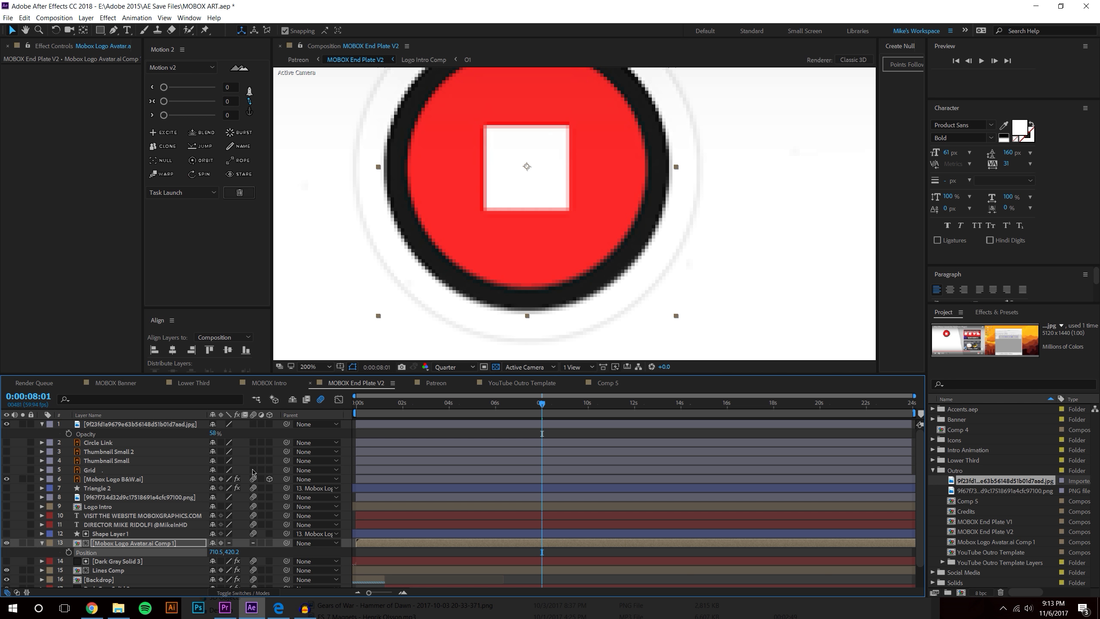
key(Down)
key(Down)
key(Down)
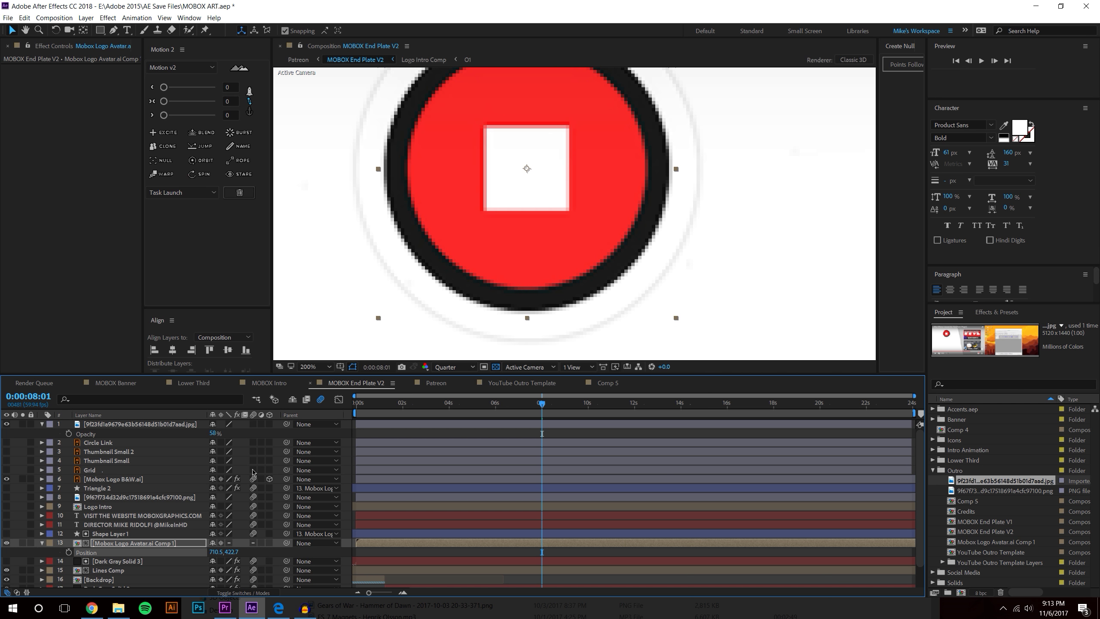
Step: Flick the YouTube reference layer on and off to compare alignment, leaving it hidden
scroll(477, 266, down, 2)
scroll(476, 267, up, 4)
scroll(506, 247, down, 4)
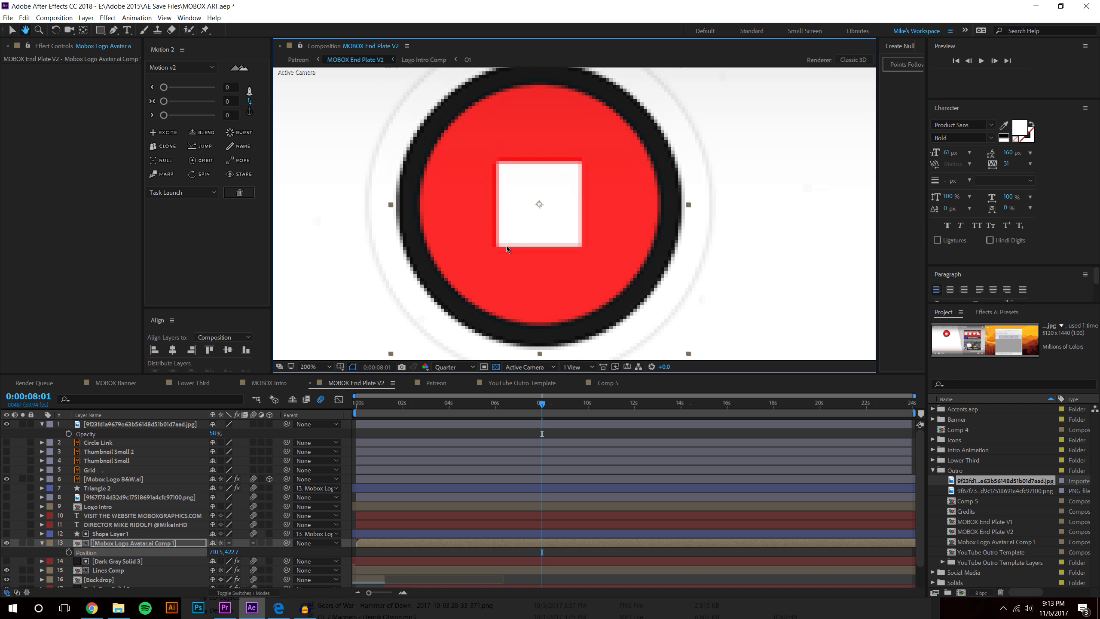
click(6, 424)
click(6, 424)
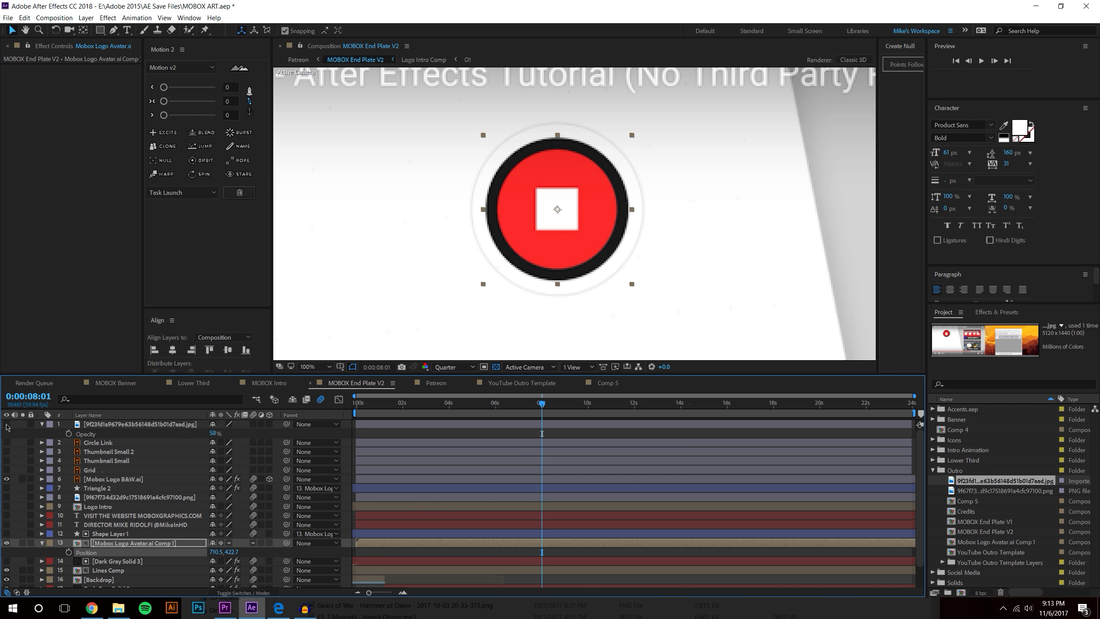
click(6, 424)
click(7, 424)
click(6, 424)
click(7, 424)
click(6, 424)
click(6, 424)
click(6, 424)
click(7, 425)
Step: Test a one-pixel nudge right and up, revert to 710.5, 422.7, and recheck against the reference
key(Right)
key(Up)
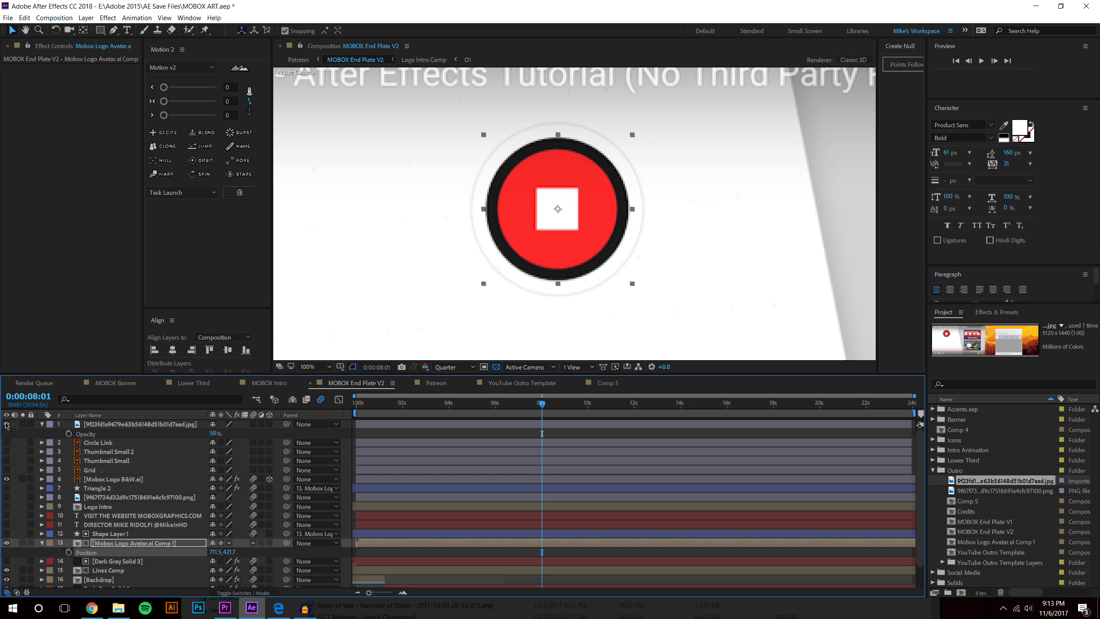
key(ctrl+z)
key(ctrl+z)
click(6, 424)
click(6, 424)
click(6, 424)
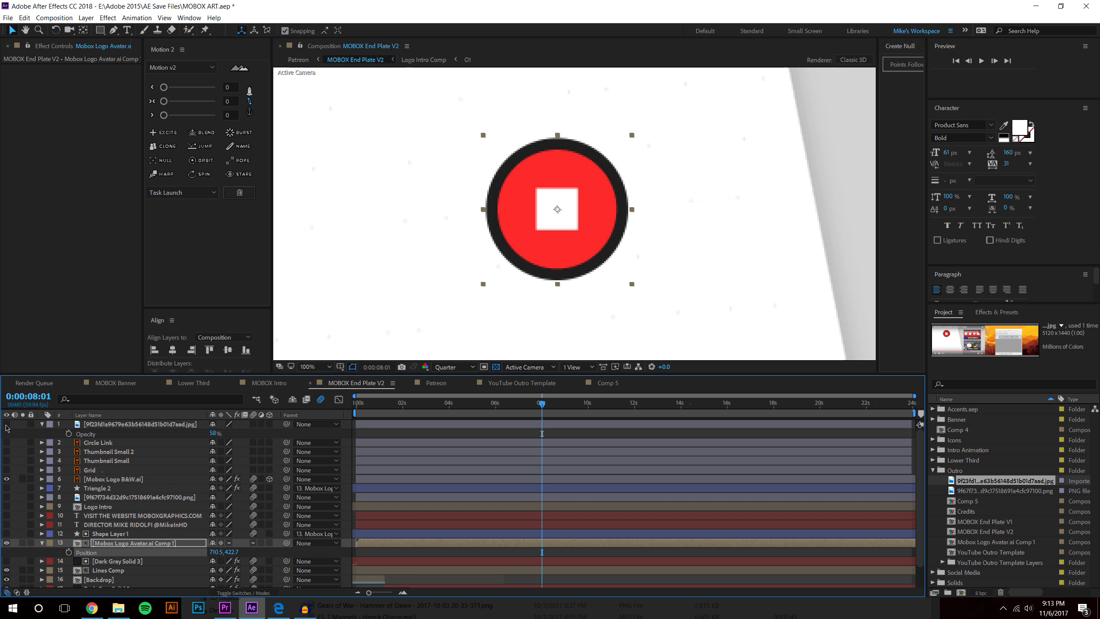
click(6, 425)
Step: Compare the whole end plate against the reference, then hide the reference and select Lines Comp
click(7, 425)
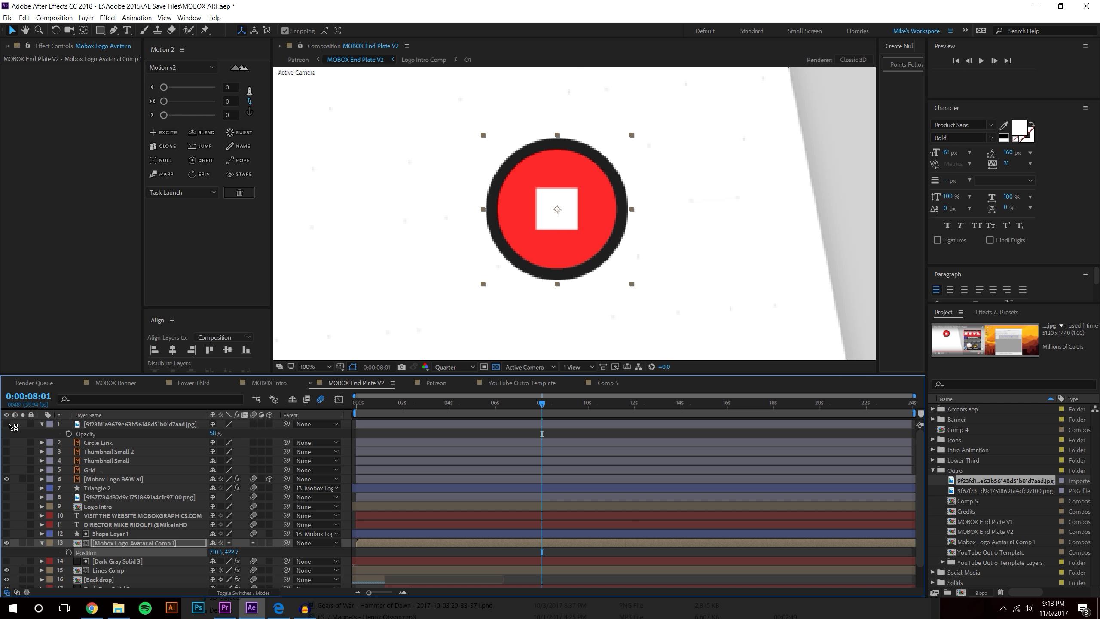
click(7, 425)
scroll(399, 194, down, 4)
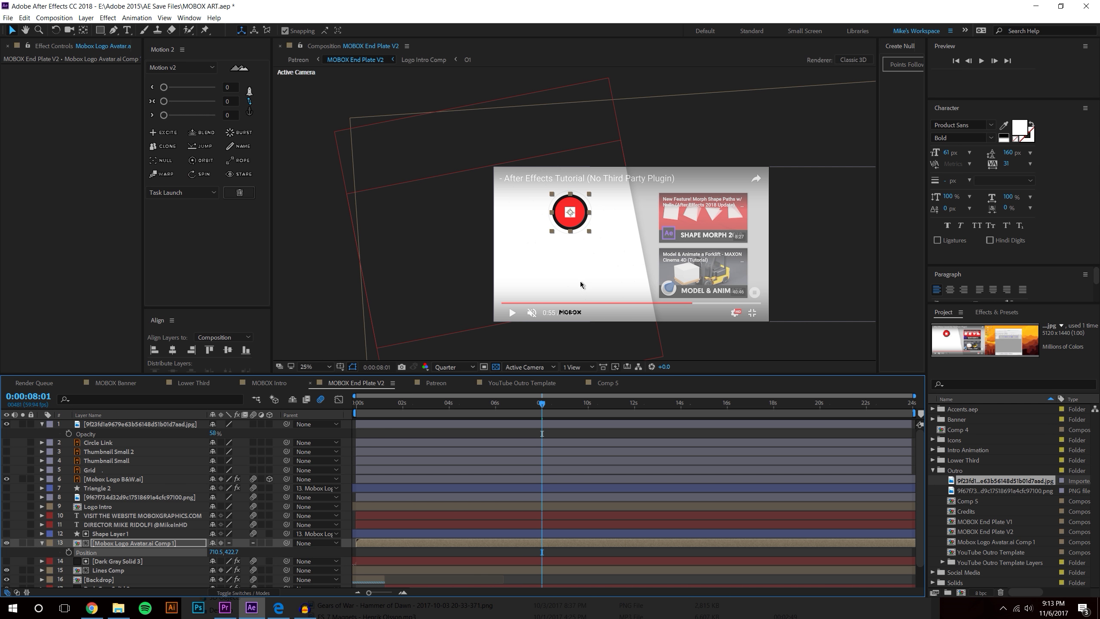
click(6, 424)
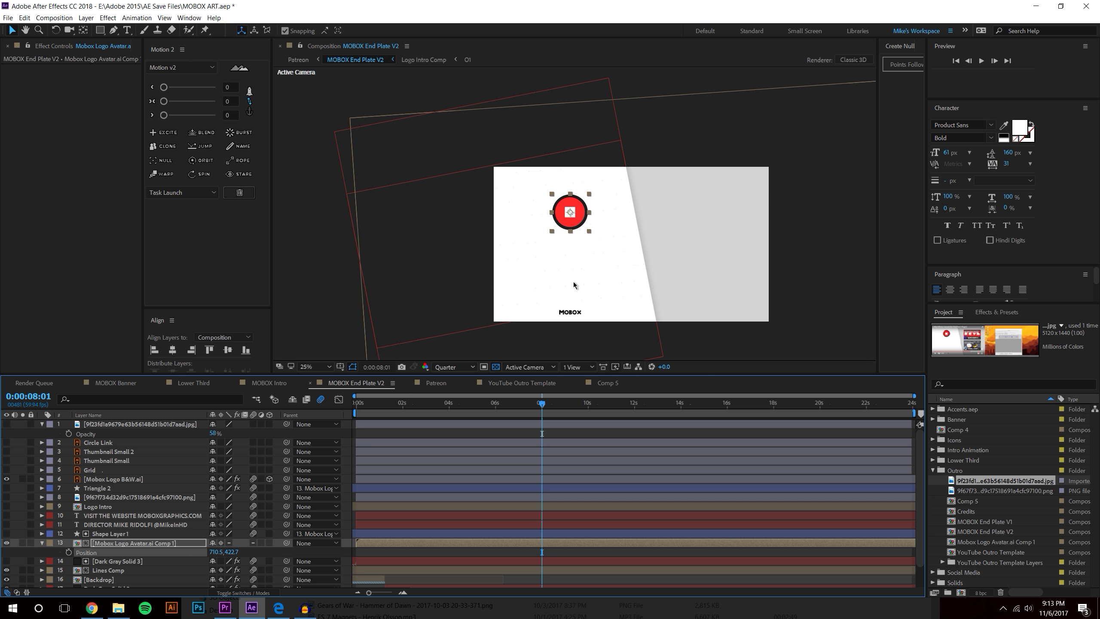
click(594, 277)
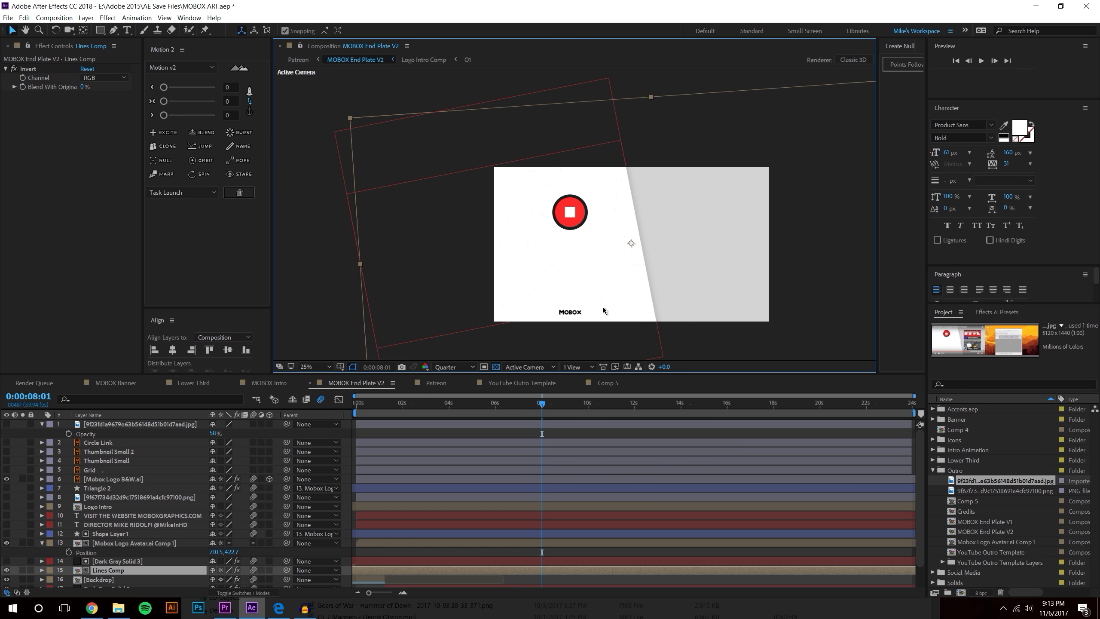
scroll(576, 291, up, 2)
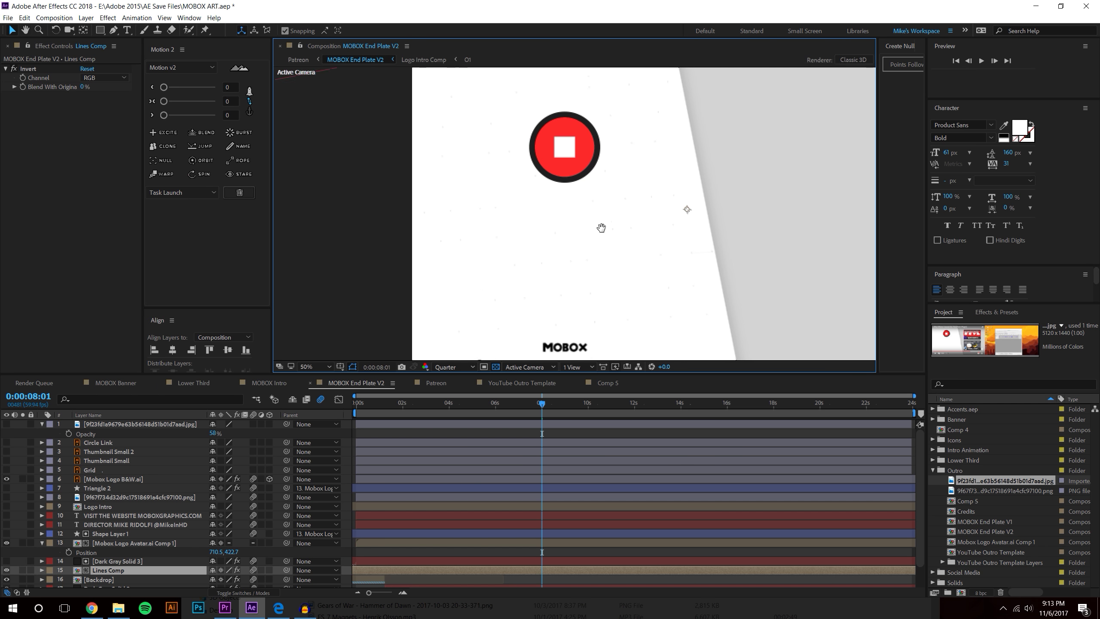
Step: Switch the viewer resolution from Quarter to Full and review the Logo Intro, avatar and Lines Comp layers
click(454, 367)
click(448, 388)
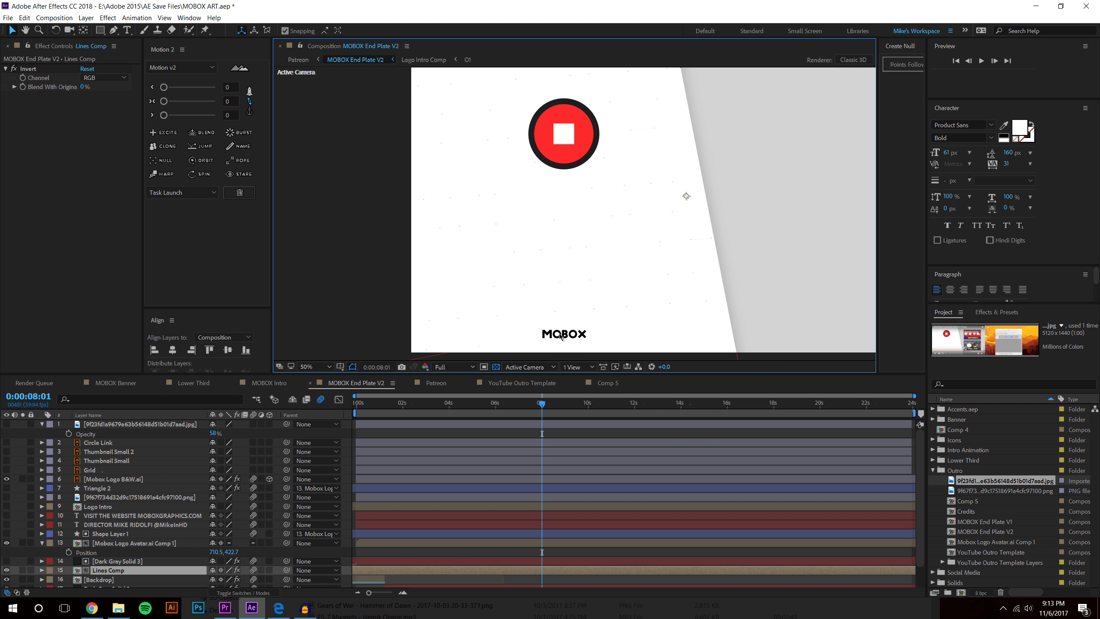
scroll(121, 568, down, 2)
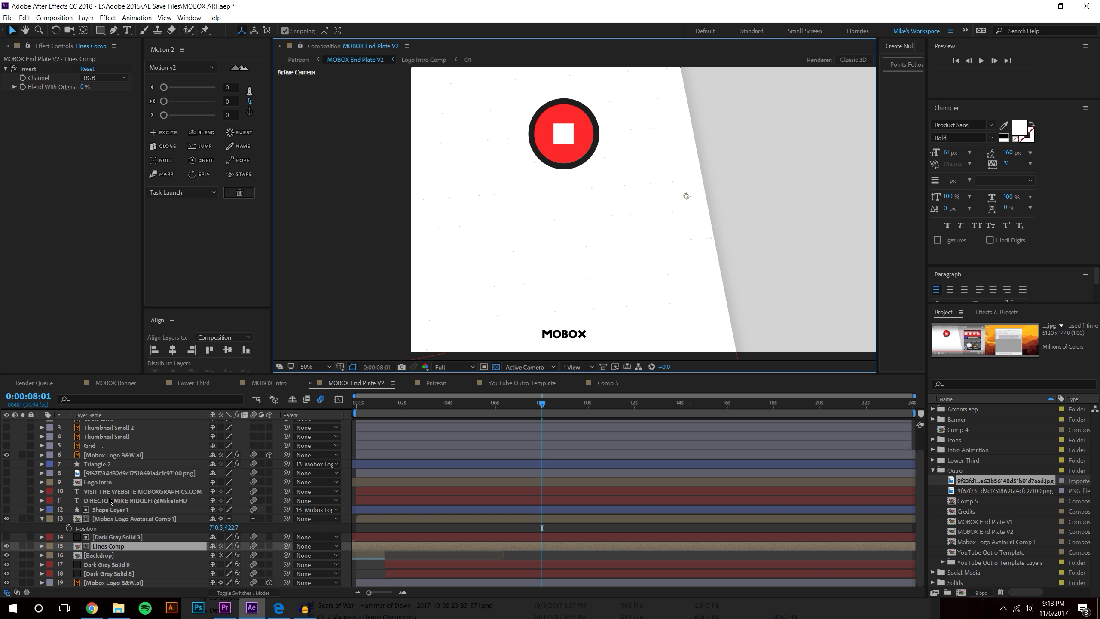
click(109, 483)
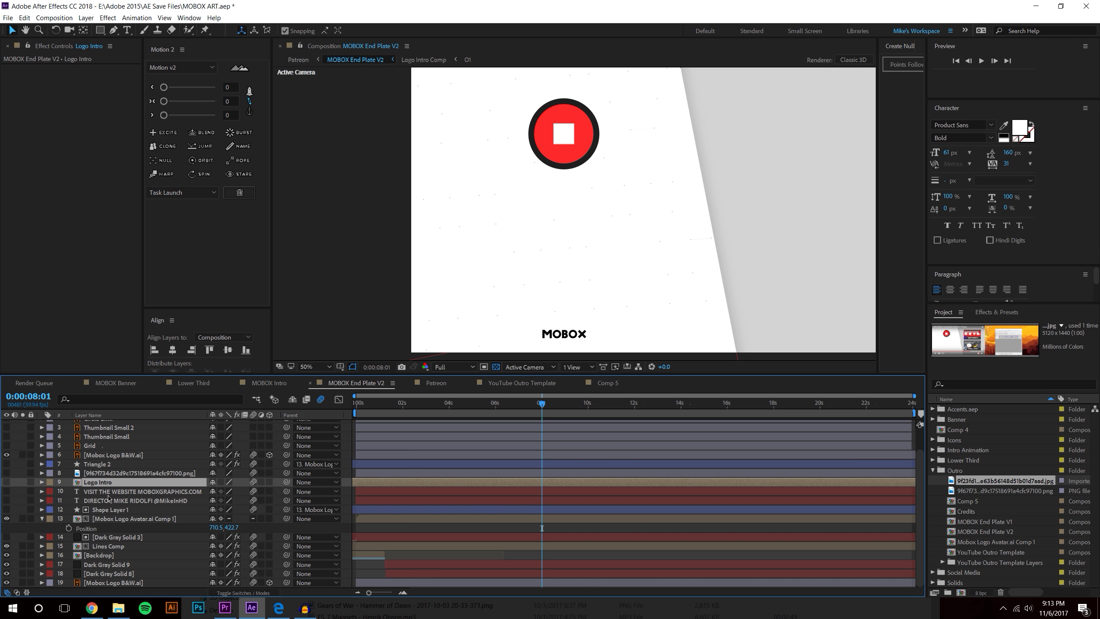
click(123, 519)
click(124, 546)
scroll(123, 506, up, 1)
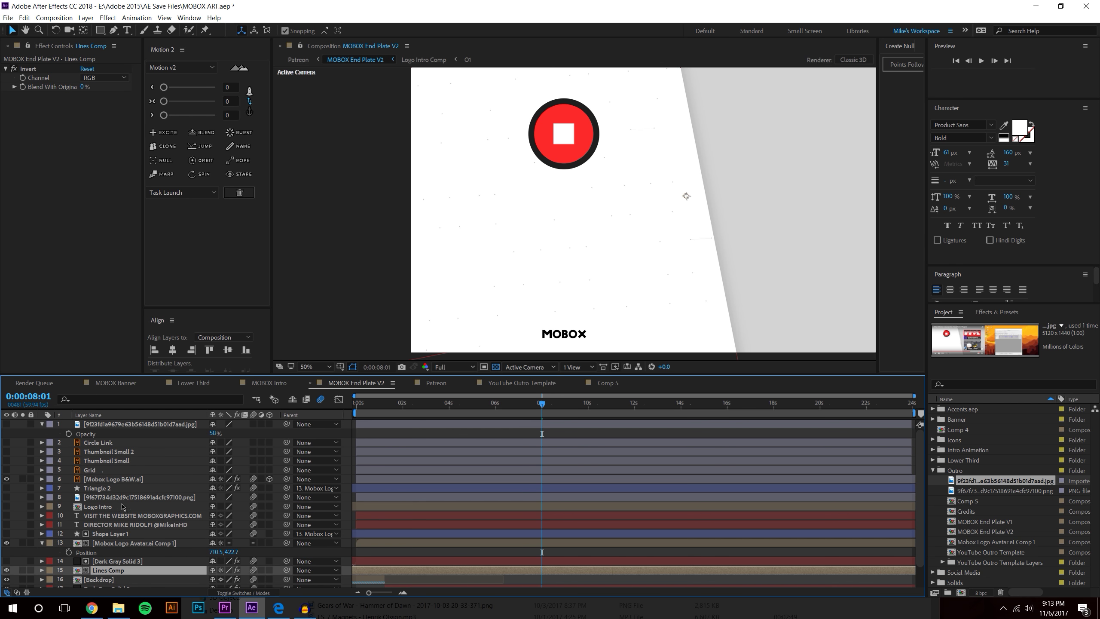
Step: Show the MOBOX wordmark's Position and Scale keyframes at its last keyframe, zooming the timeline to six seconds
click(116, 479)
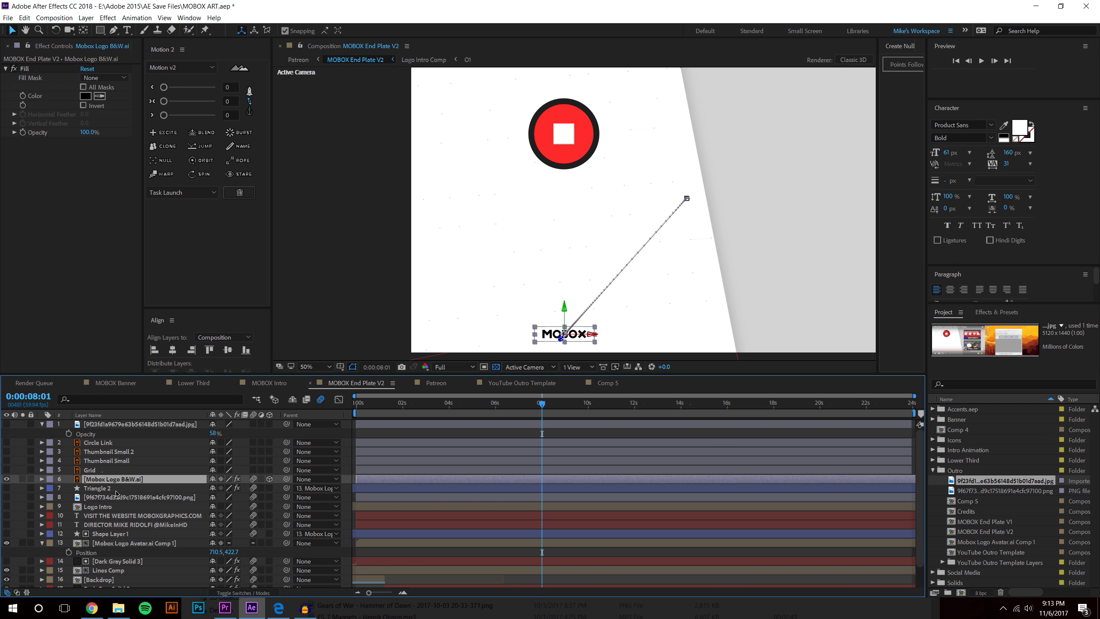
key(u)
key(j)
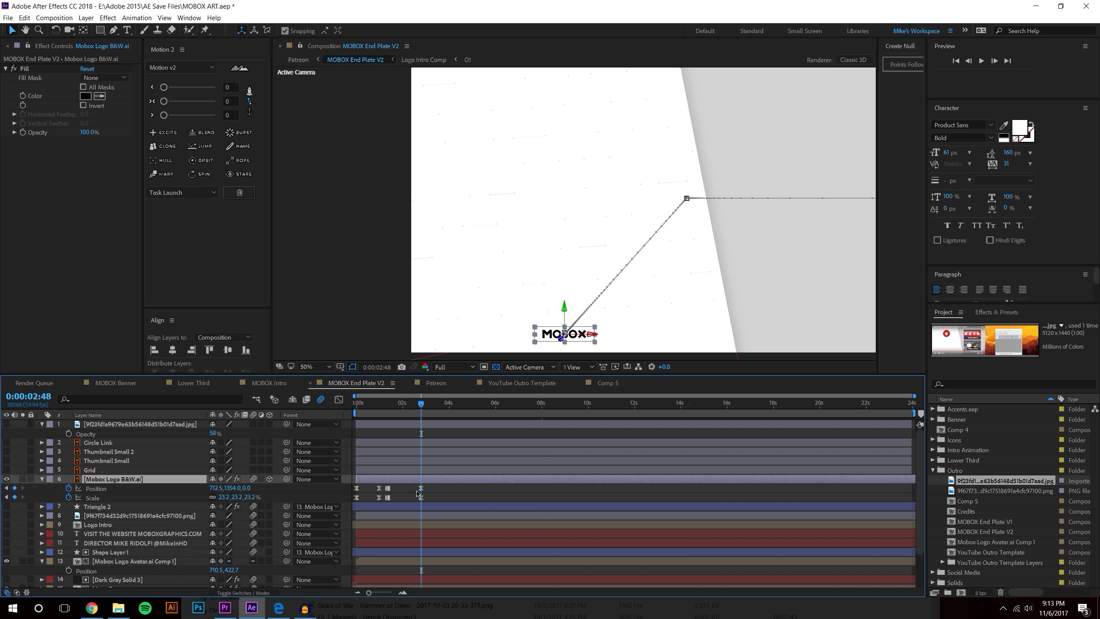
click(403, 592)
click(403, 592)
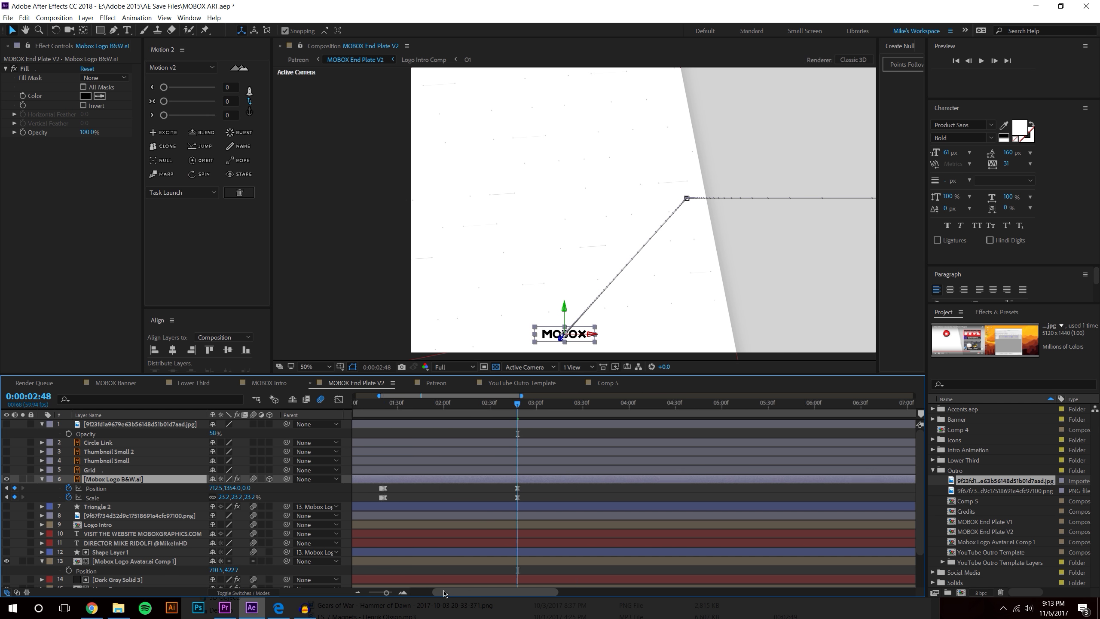
click(403, 592)
scroll(570, 219, down, 1)
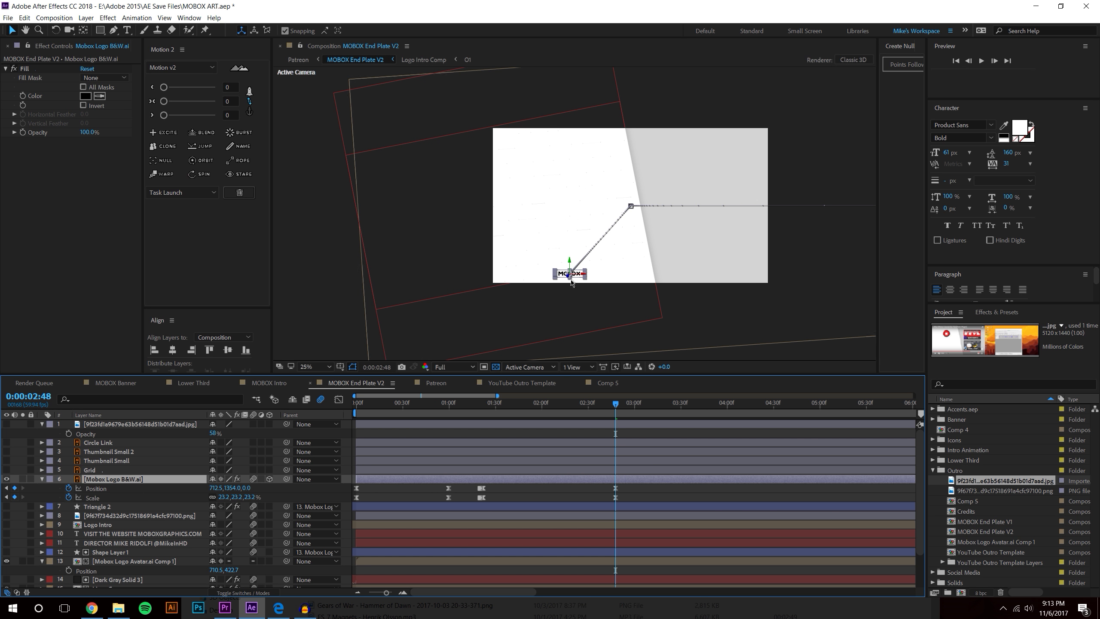
Step: Confirm the avatar logo's Position X reads 710.5
click(103, 562)
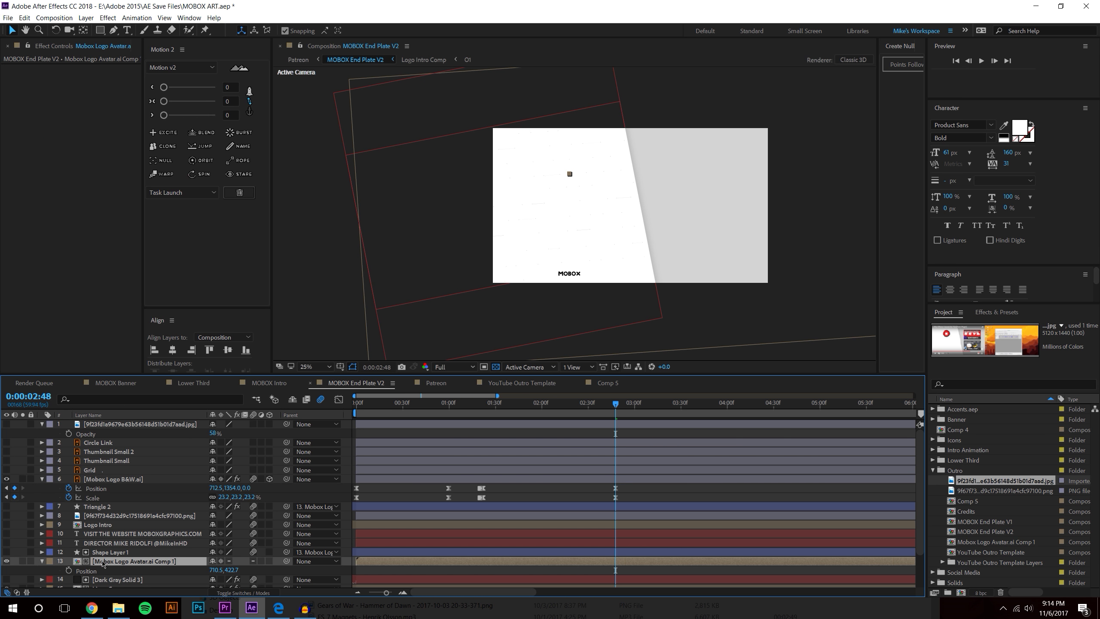
click(383, 572)
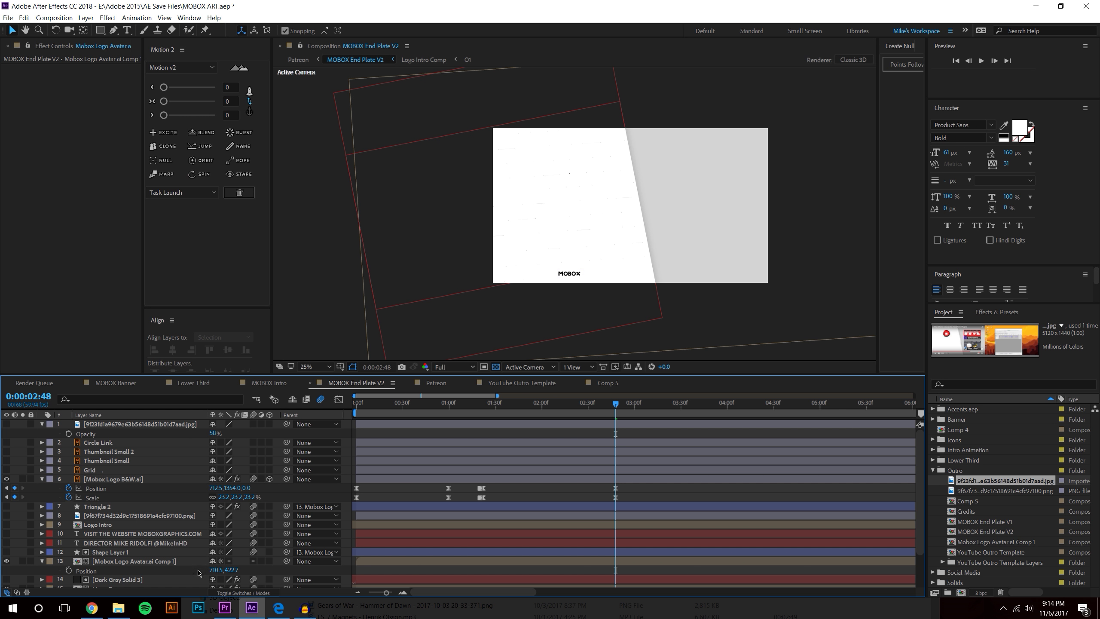
click(216, 570)
key(Return)
Step: Enter 710.5 as the wordmark's Position X so it lines up with the avatar
click(217, 488)
text(710.5)
key(Return)
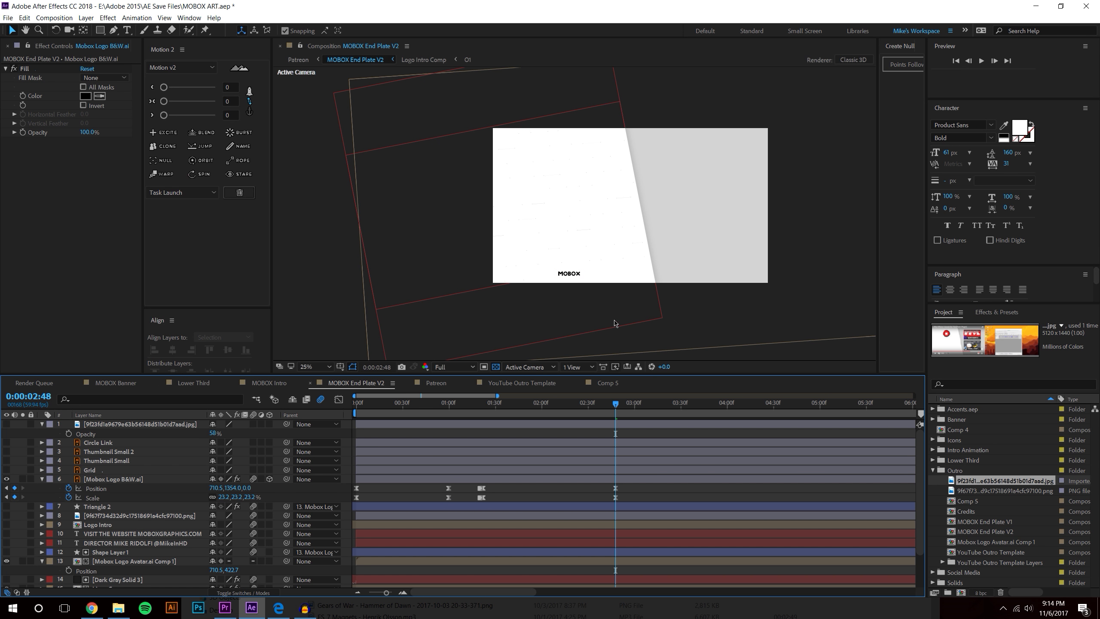
scroll(571, 275, up, 1)
drag(571, 276, 586, 218)
key(v)
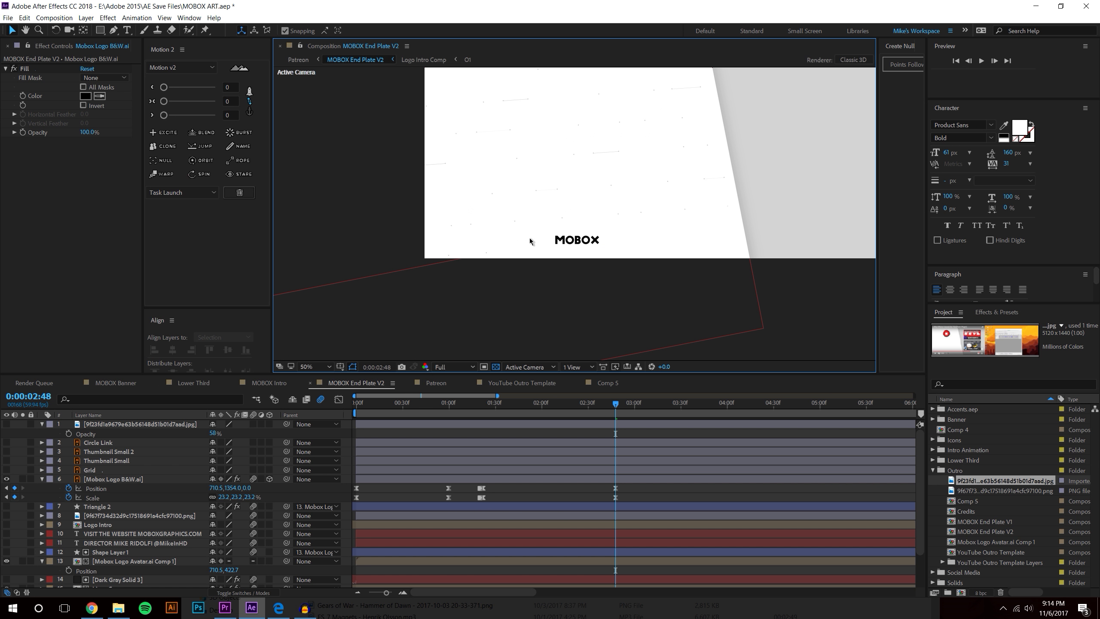
scroll(529, 241, down, 1)
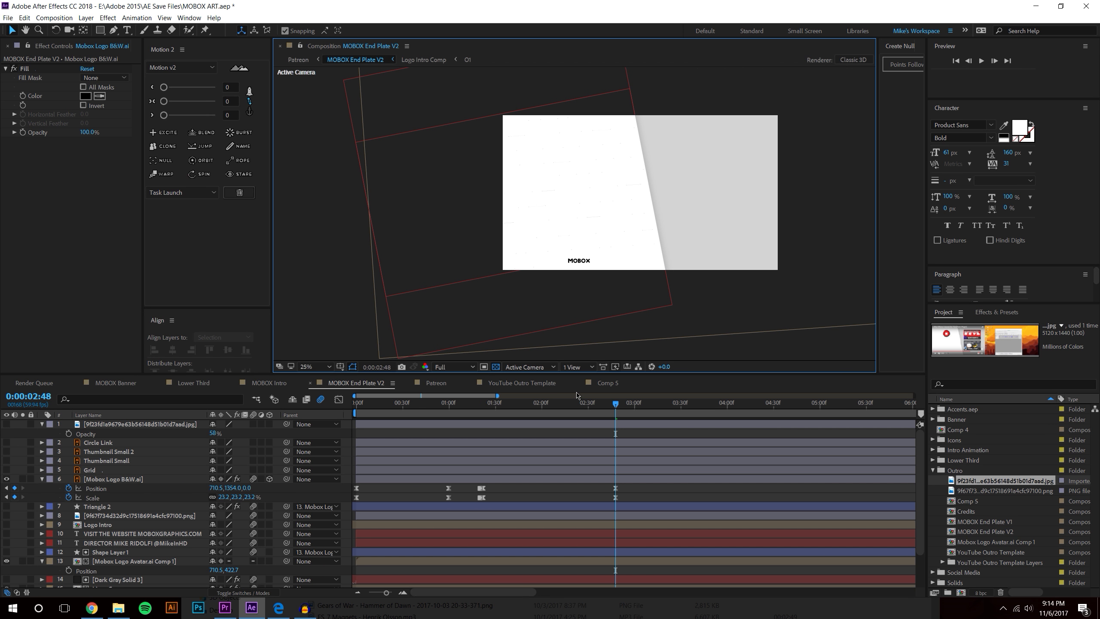
Step: Preview the MOBOX logo animation from the start at Quarter resolution, then stop playback
click(426, 408)
key(space)
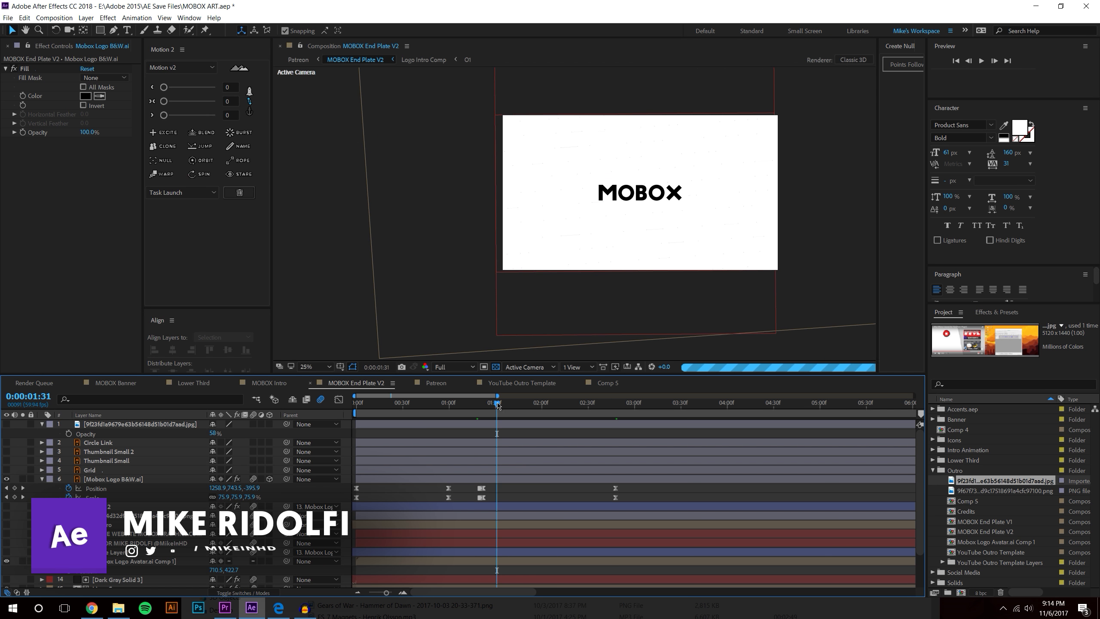
drag(497, 403, 451, 404)
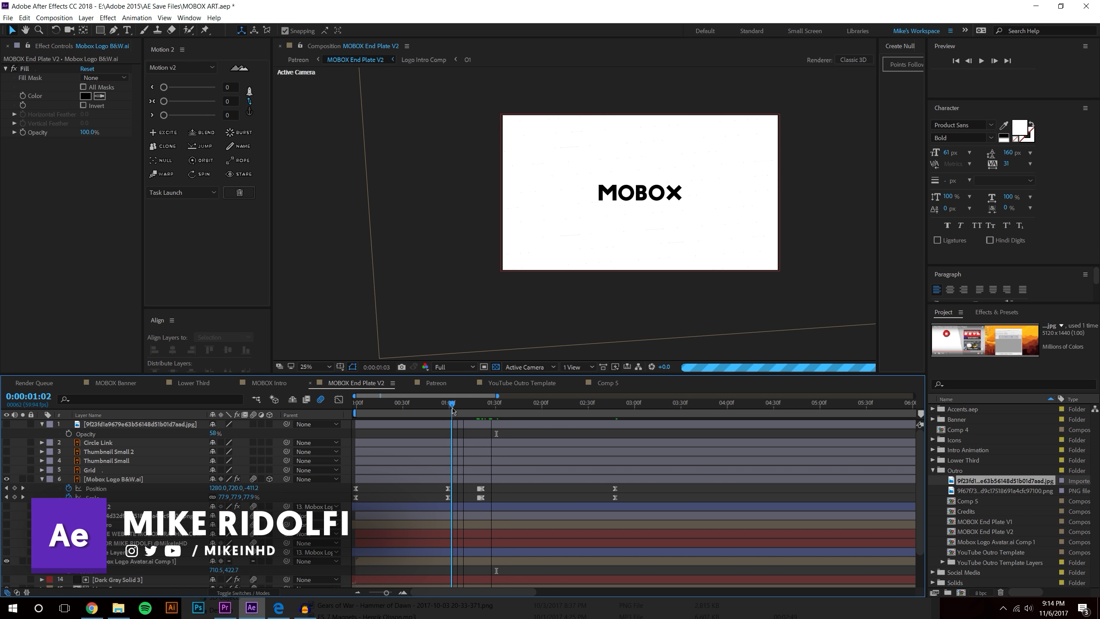
click(982, 61)
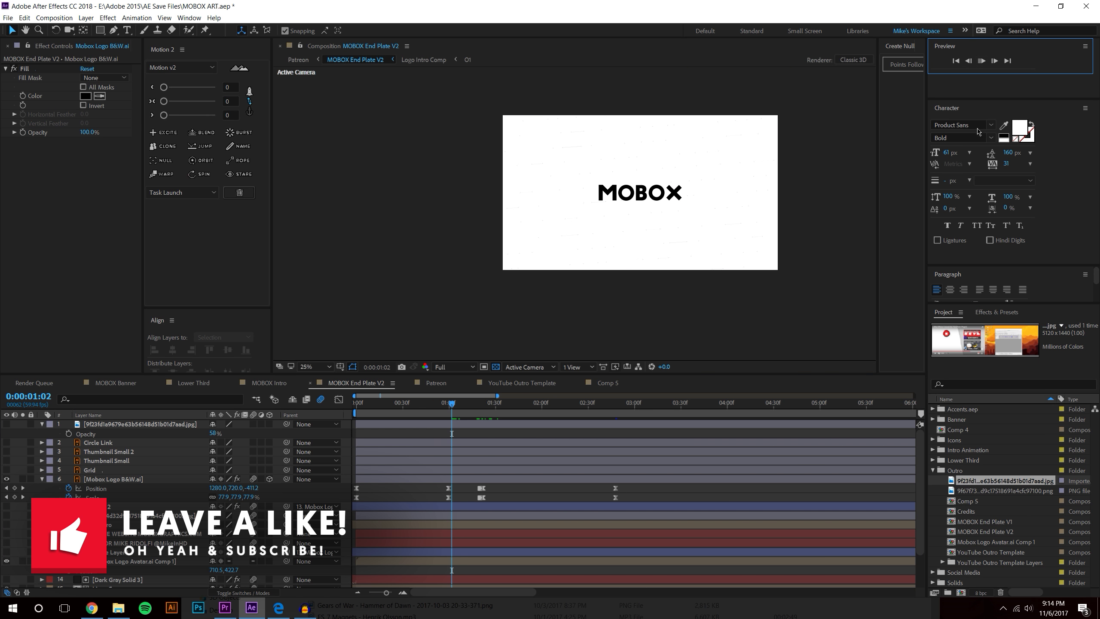
click(454, 368)
click(461, 423)
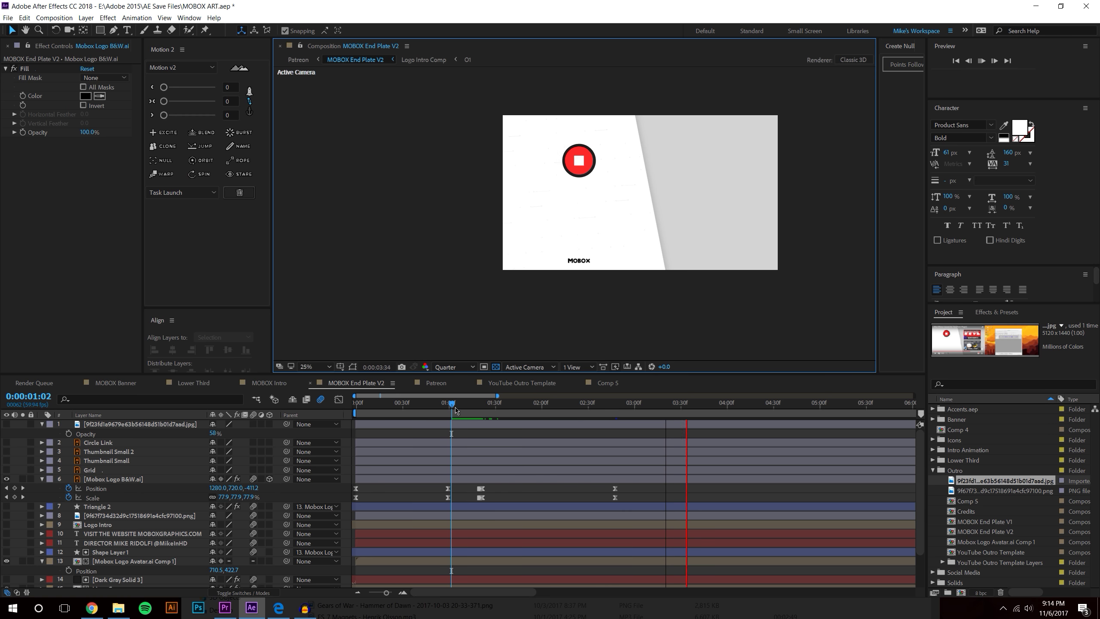
key(space)
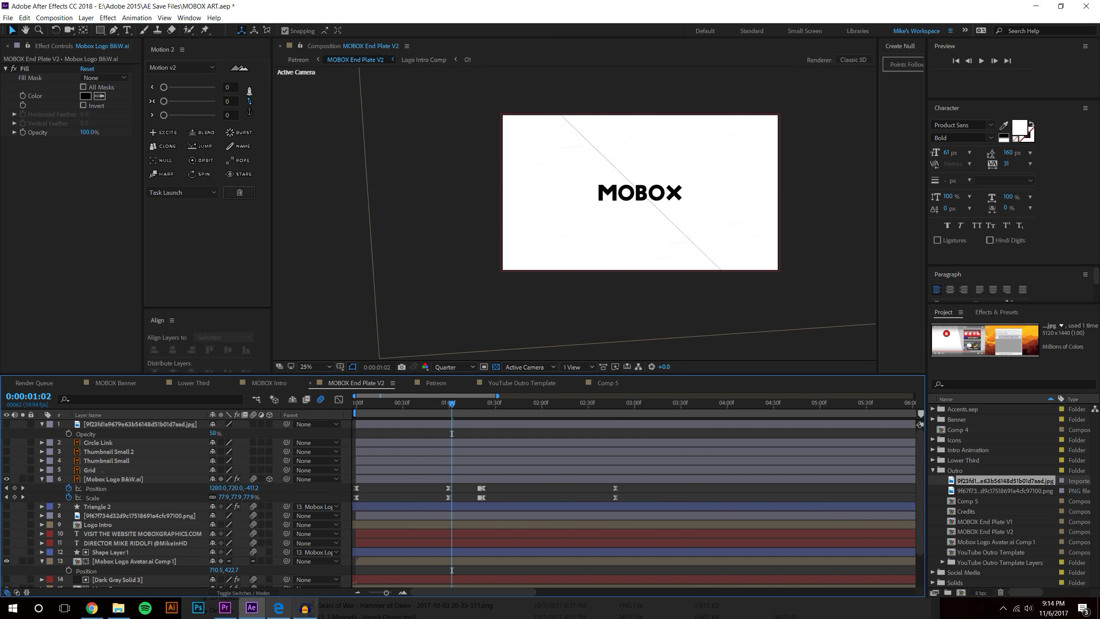
click(278, 608)
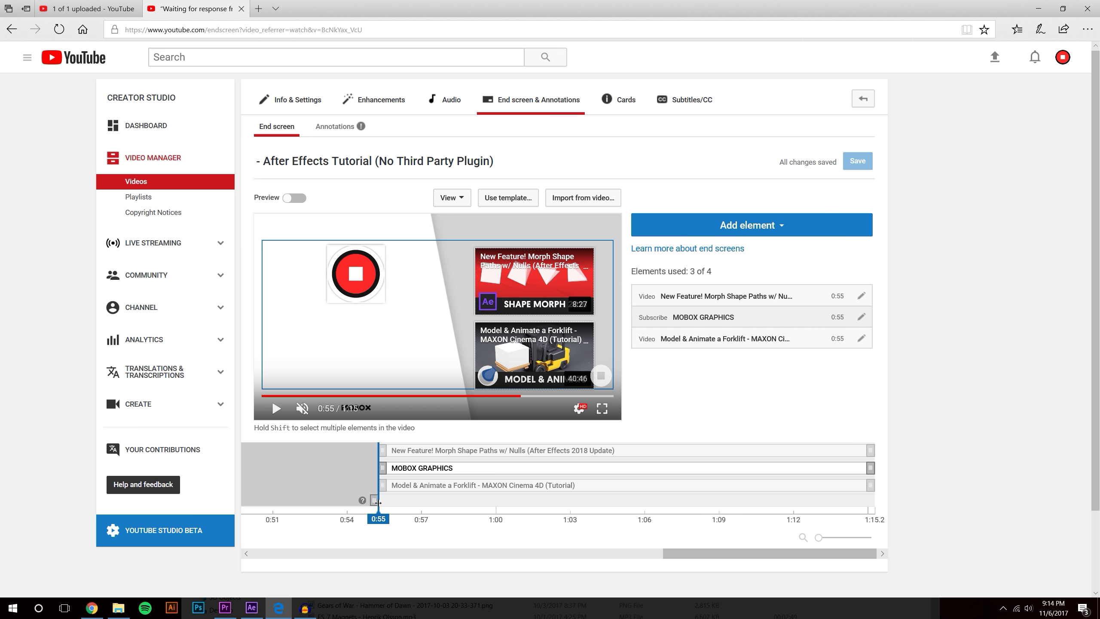
Step: Play the end-screen preview from 0:50 to check the outro against the elements
drag(378, 501, 272, 499)
key(space)
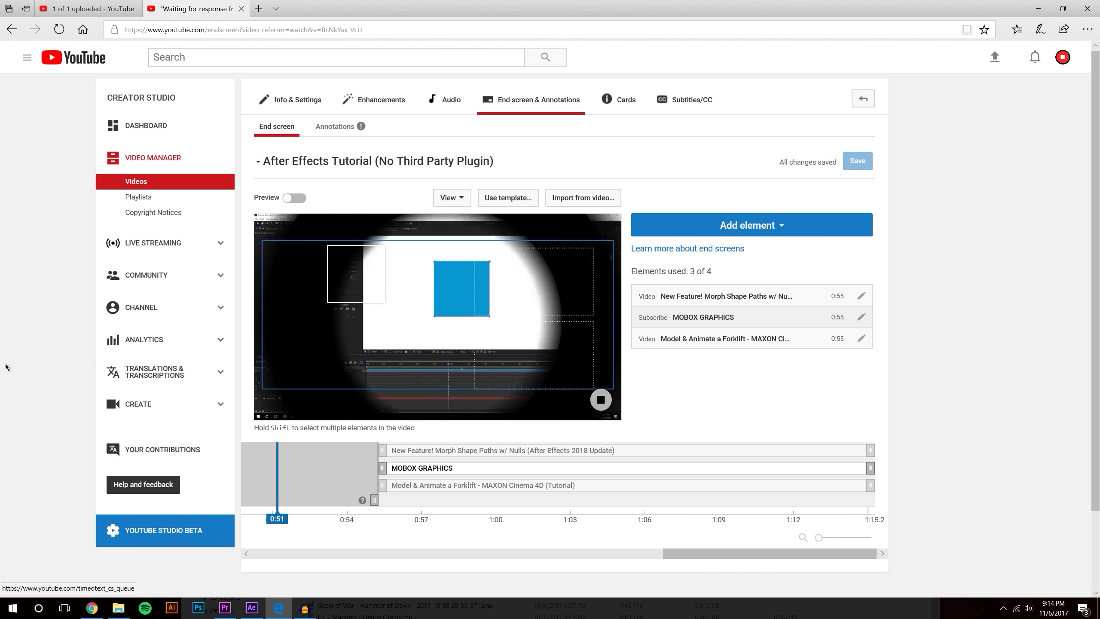